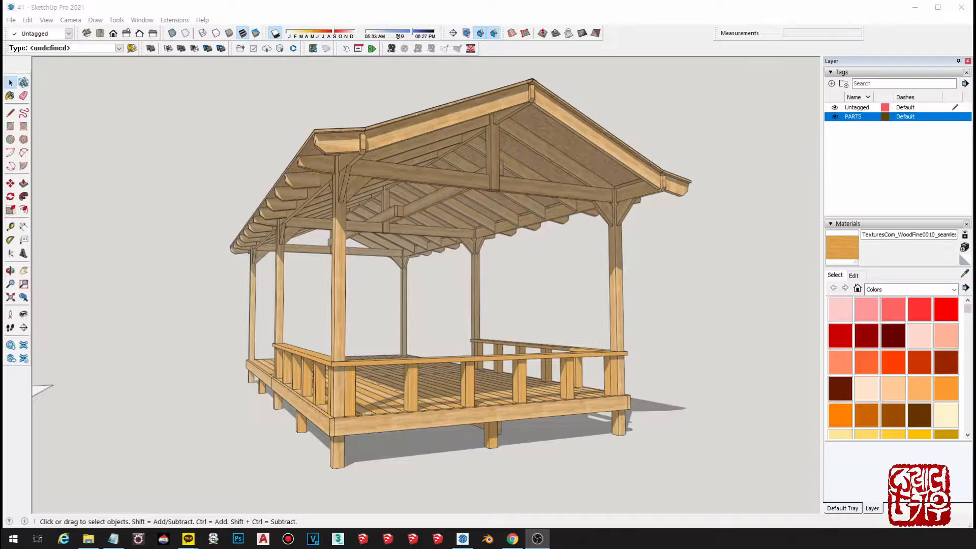
- Examine the wooden pavilion model from several angles, including its shingled roof, posts, deck and railings
middle_click_drag(523, 253, 589, 316)
scroll(590, 316, "up", 3)
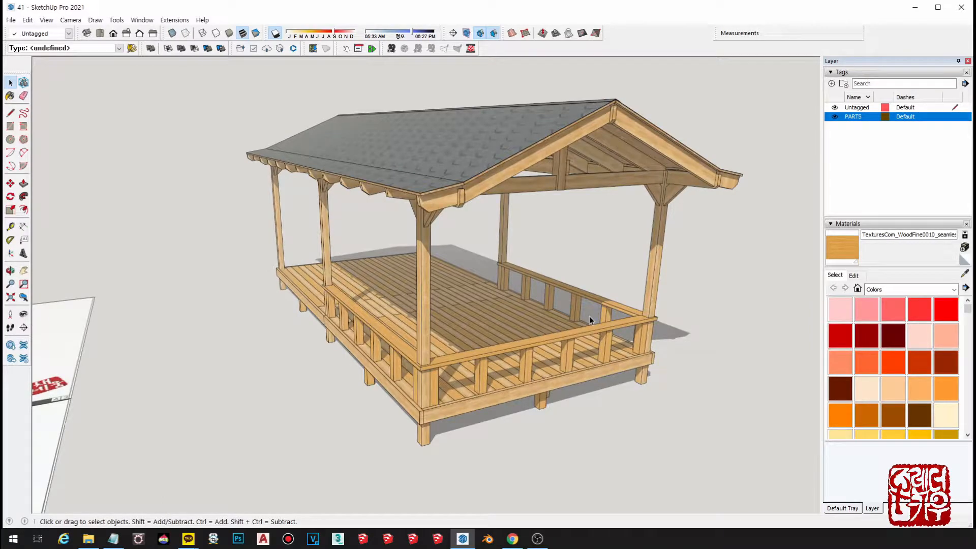
middle_click_drag(581, 244, 472, 325)
scroll(473, 325, "down", 3)
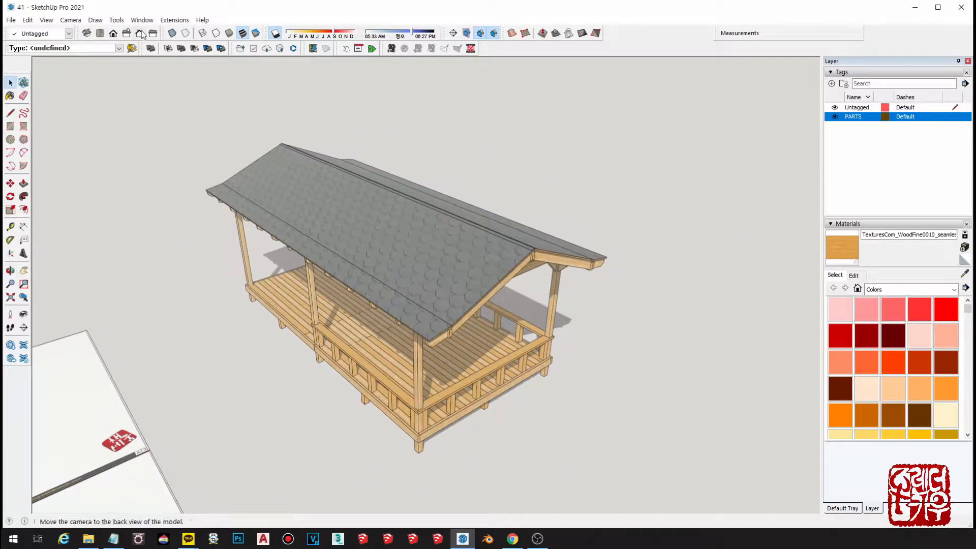
scroll(508, 294, "up", 4)
middle_click_drag(464, 279, 523, 465)
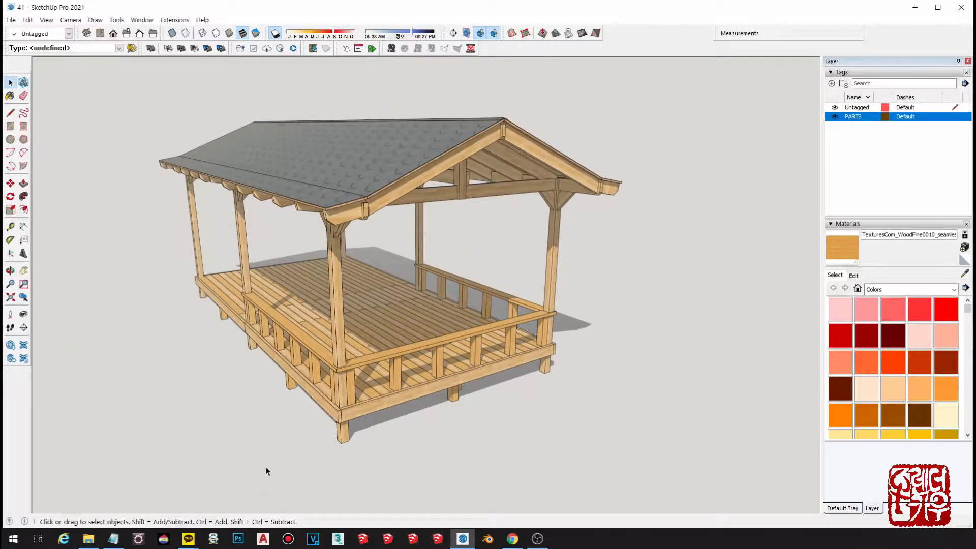
scroll(481, 328, "up", 5)
middle_click_drag(503, 341, 854, 336)
scroll(630, 299, "down", 4)
middle_click_drag(630, 300, 703, 352)
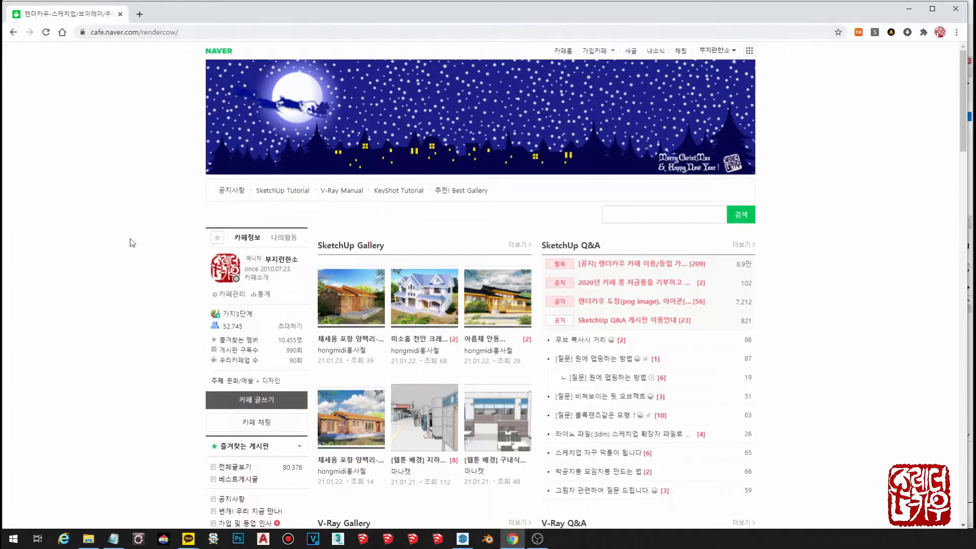
- Switch to the Naver cafe in the browser, open the hongmidi DIY board and list 50 posts per page
scroll(133, 264, "down", 5)
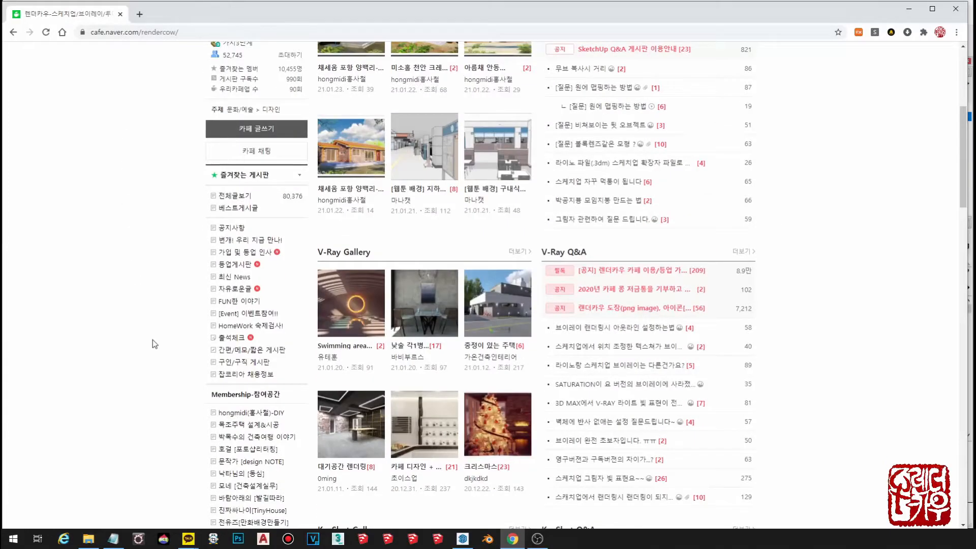
scroll(152, 338, "down", 3)
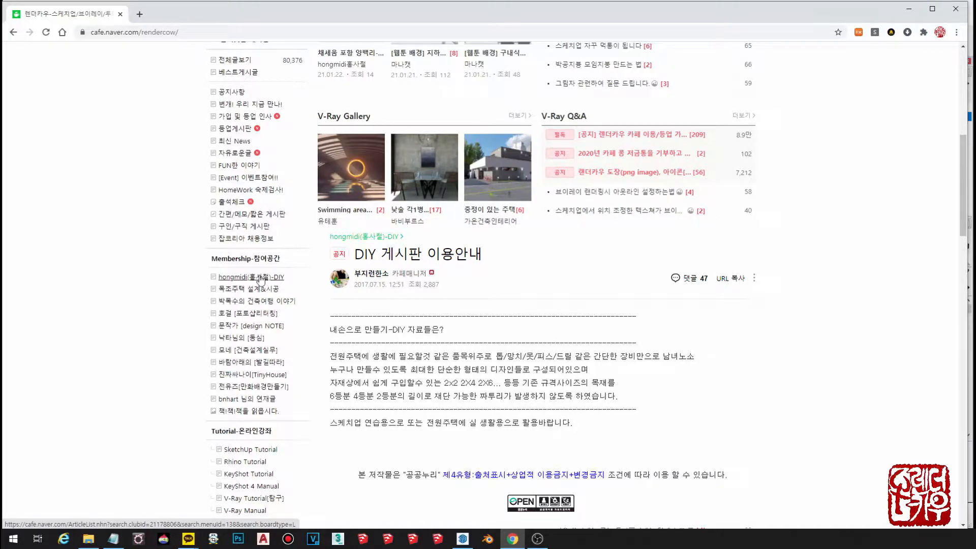
left_click(261, 277)
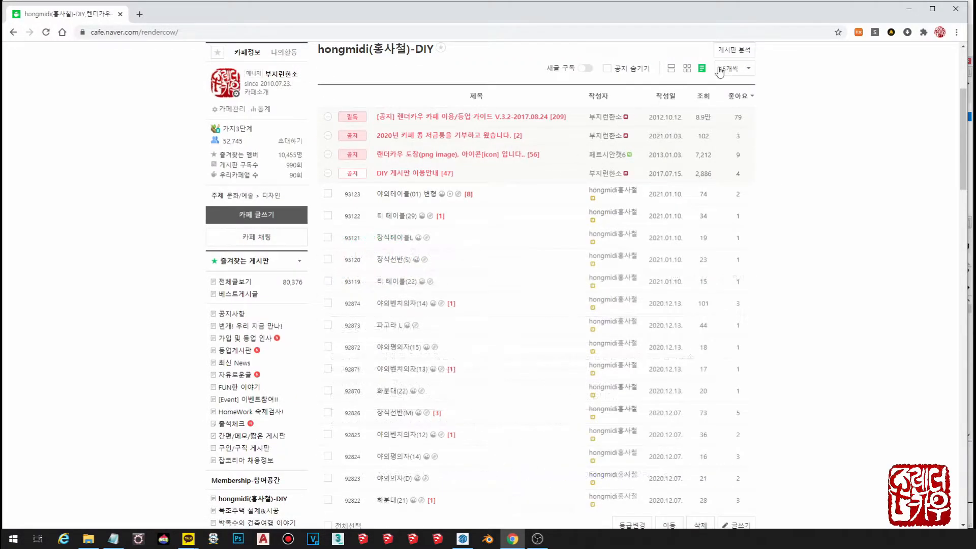
left_click(718, 71)
left_click(731, 176)
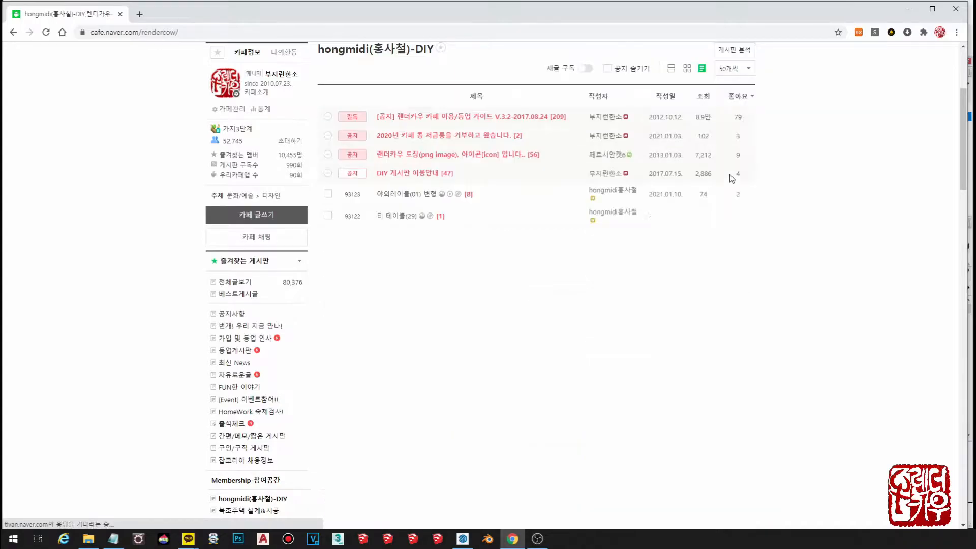
- Go to page 11 of the DIY board and look through the older posts listed there
scroll(542, 232, "down", 20)
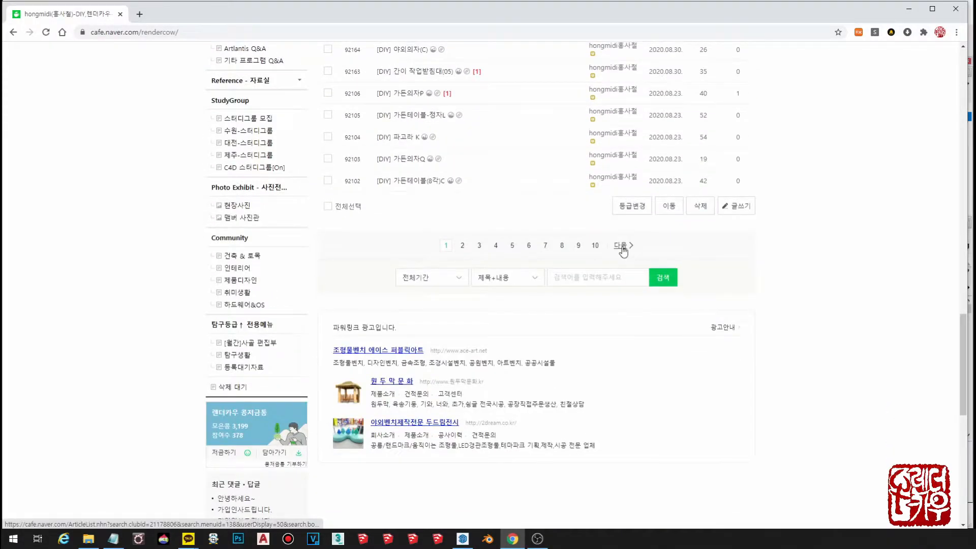
left_click(621, 246)
scroll(626, 208, "up", 3)
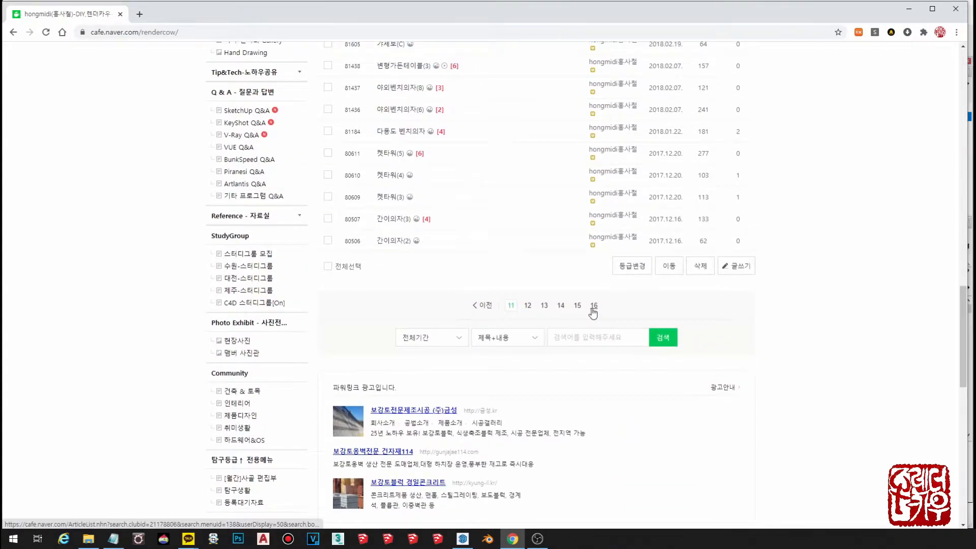
scroll(592, 312, "up", 16)
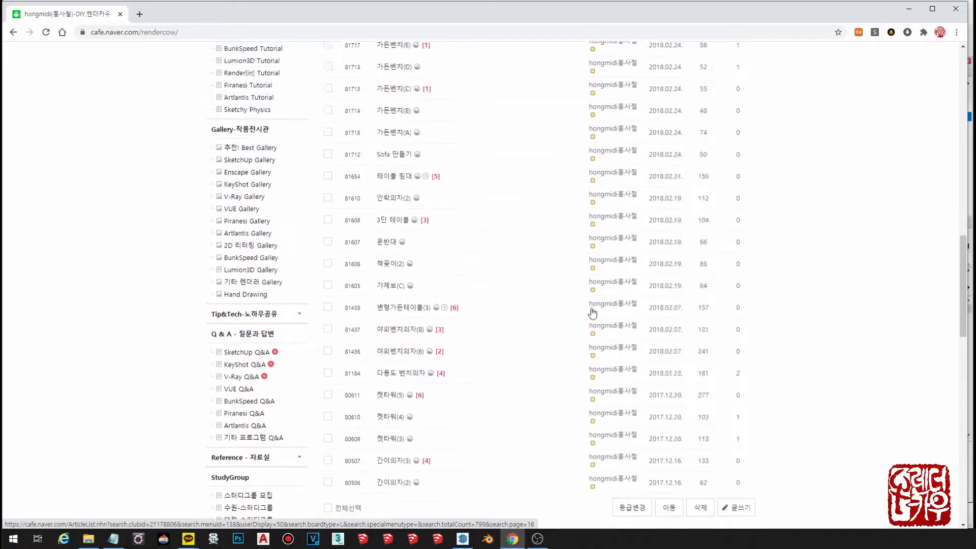
scroll(473, 213, "up", 6)
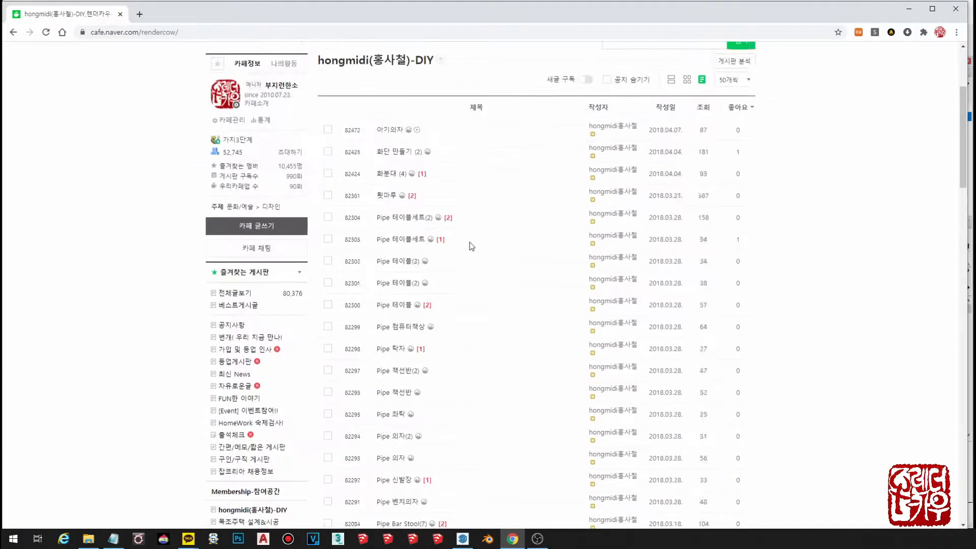
scroll(437, 355, "down", 3)
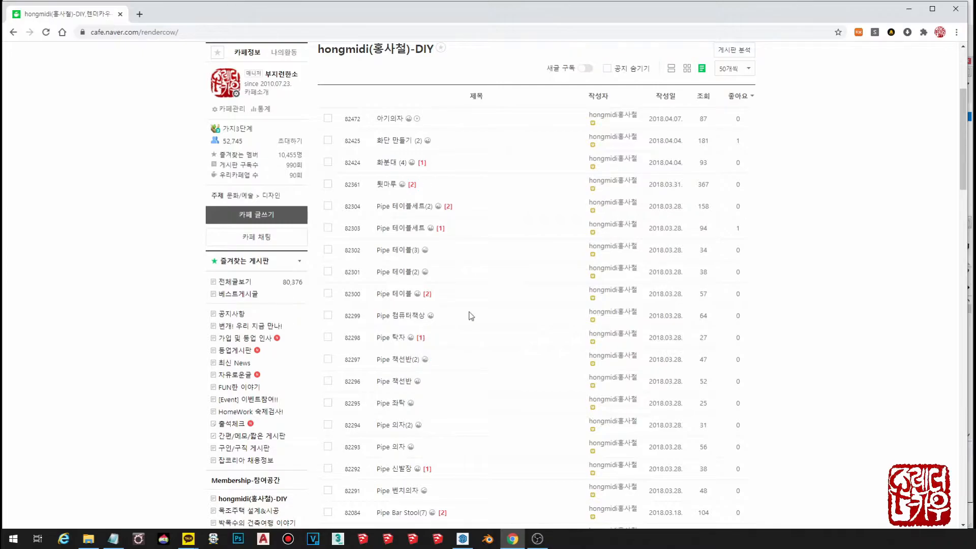
- Open the 아기의자 post, play its video and view the rendered images of the chair
left_click(387, 119)
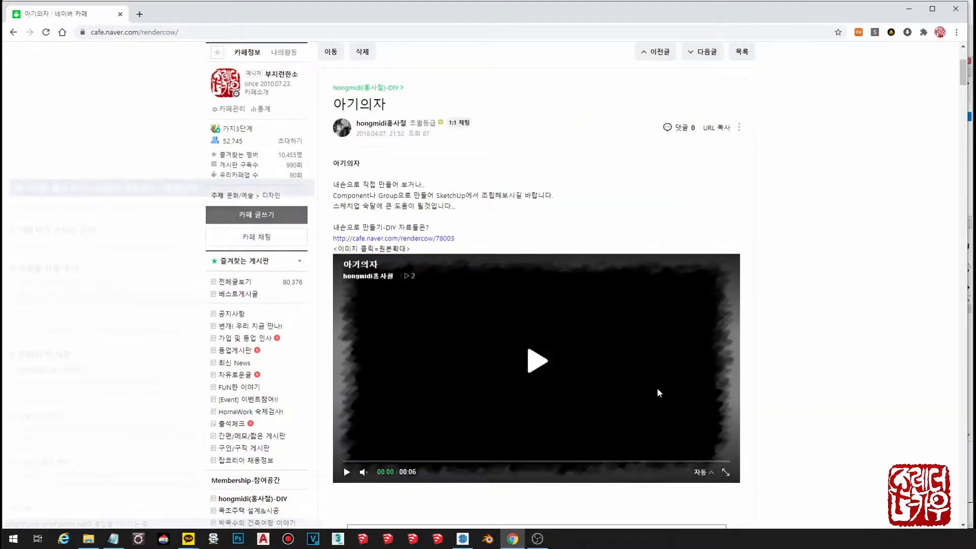
left_click(538, 362)
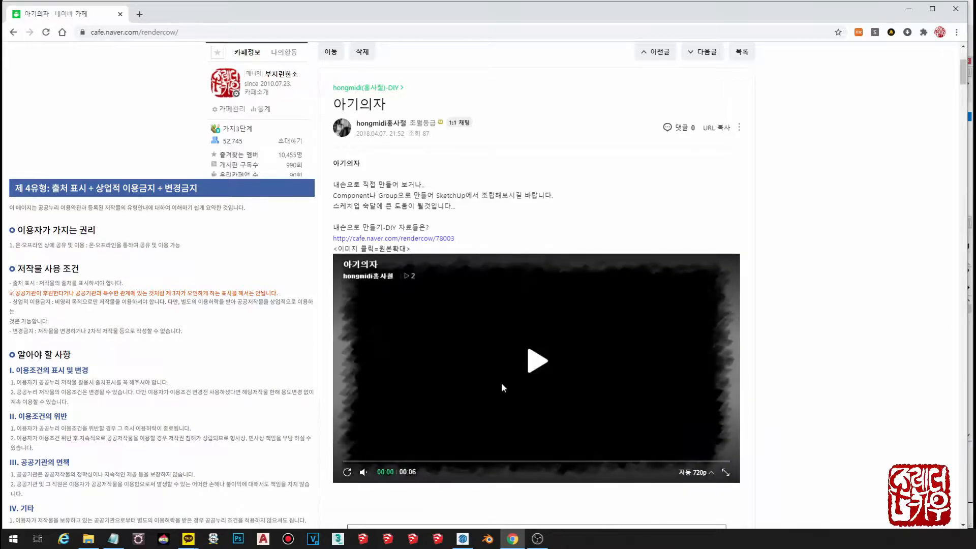
scroll(736, 376, "down", 8)
scroll(553, 267, "up", 7)
scroll(563, 279, "down", 14)
scroll(565, 283, "down", 10)
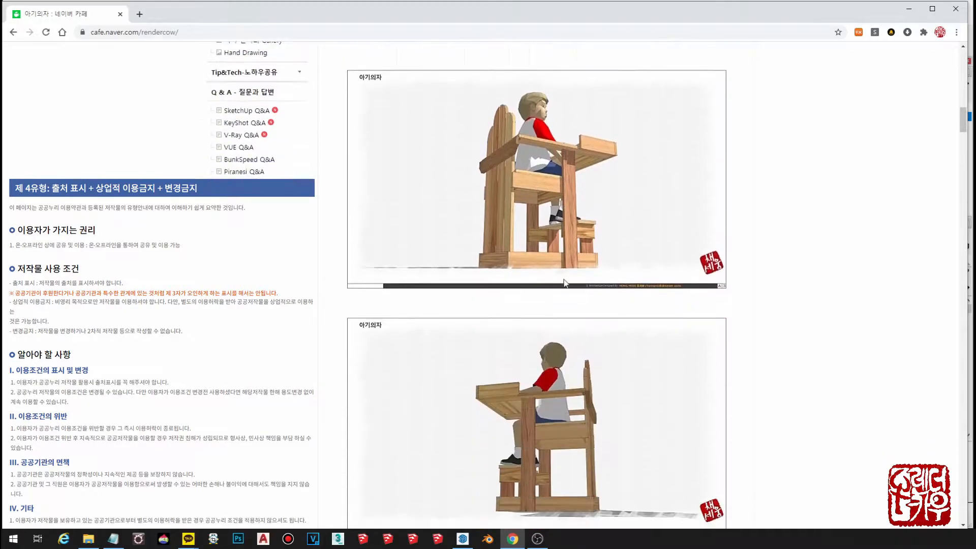
- Examine the baby chair's exploded view, assembly stages, dimensioned drawings and parts list in the post
scroll(564, 283, "down", 10)
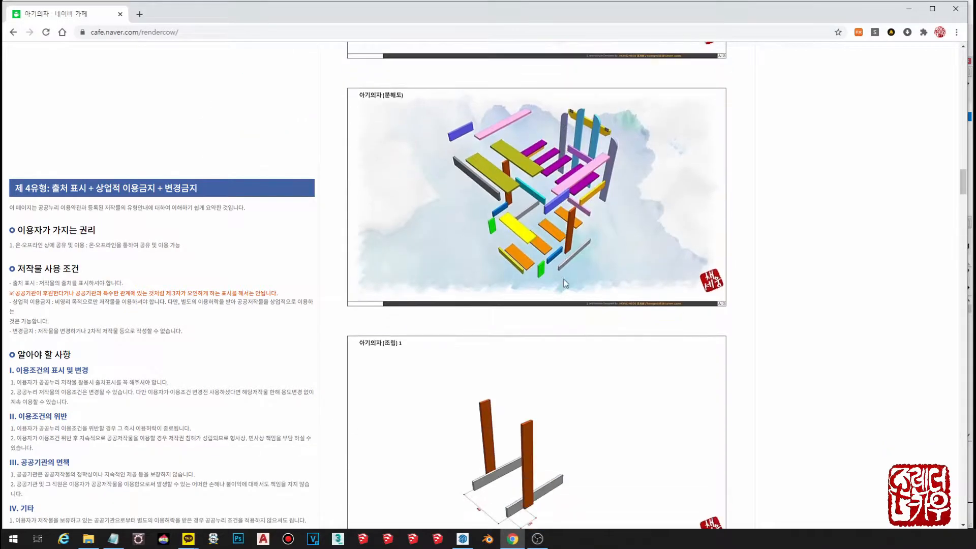
scroll(557, 287, "down", 20)
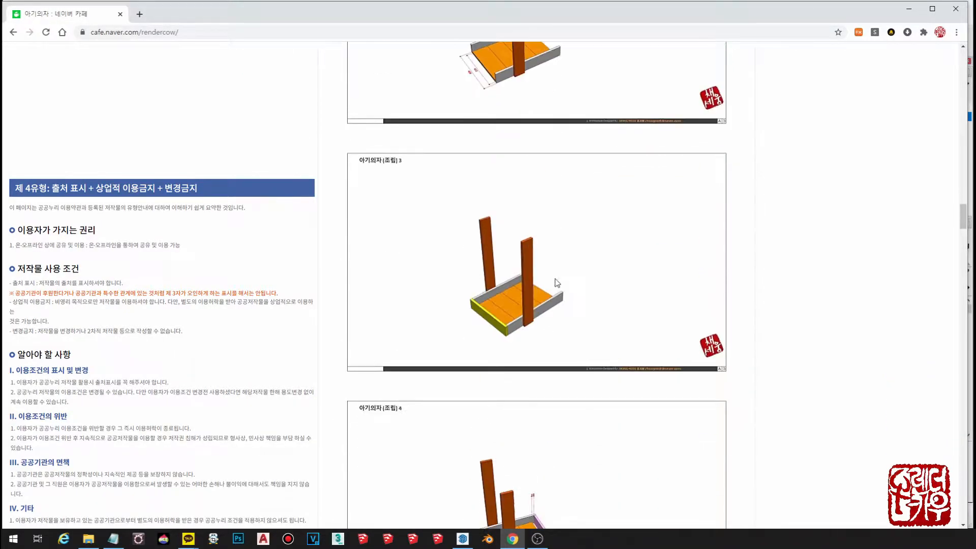
scroll(557, 288, "down", 20)
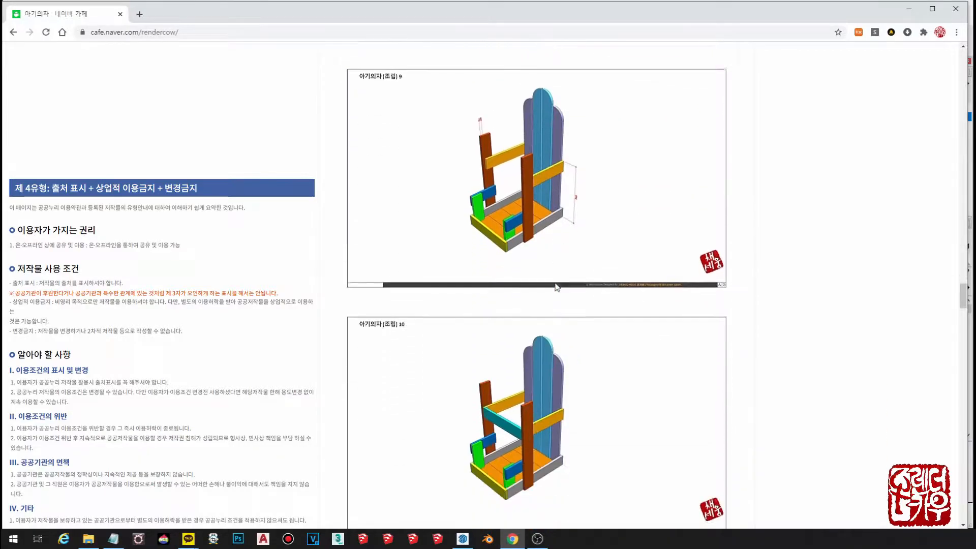
scroll(559, 293, "down", 20)
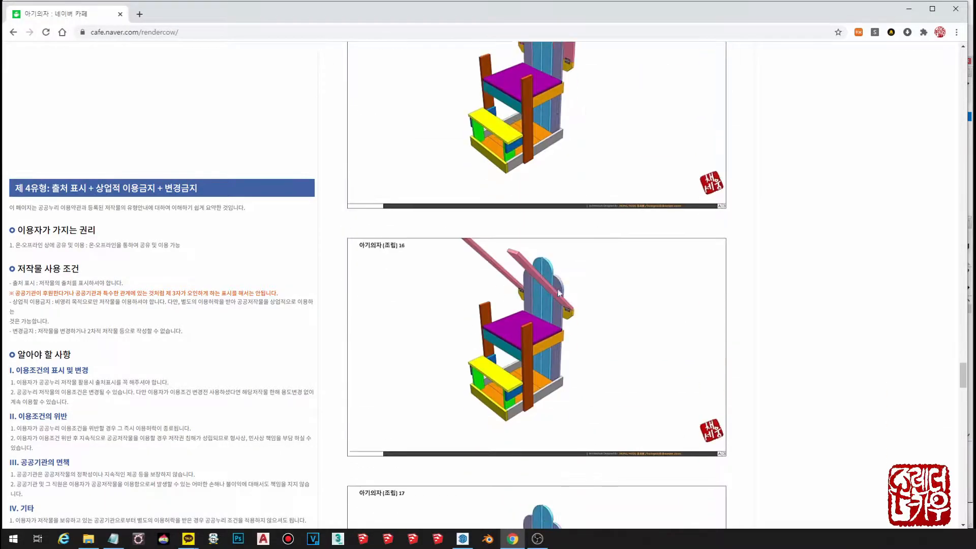
scroll(559, 295, "down", 8)
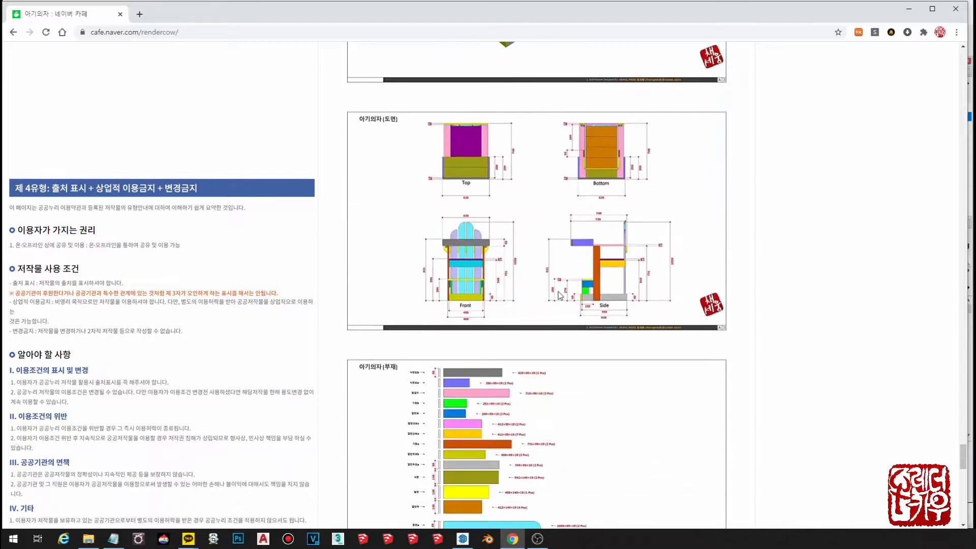
scroll(512, 231, "down", 3)
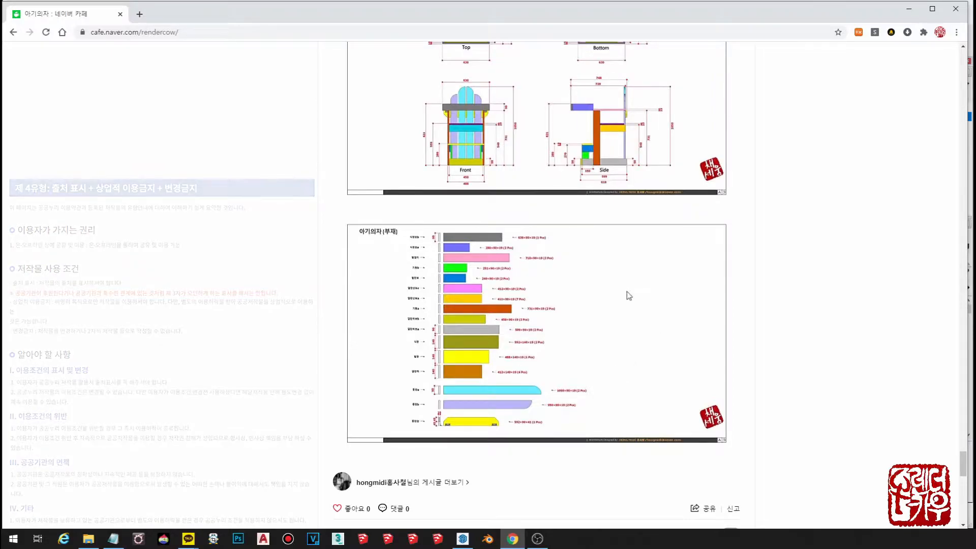
- Return to the DIY board's post list and search it for 정자
key("alt+Left")
scroll(459, 323, "down", 13)
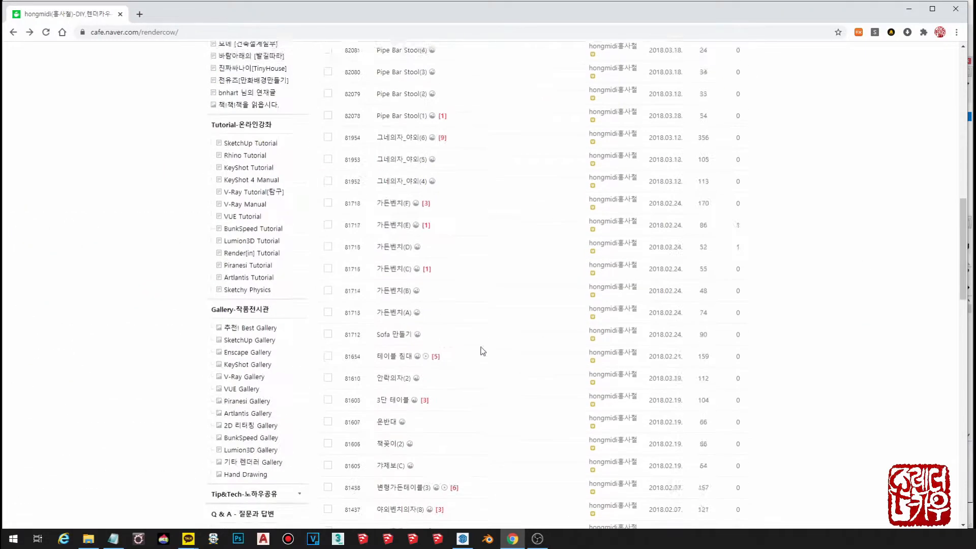
left_click(612, 337)
type("w")
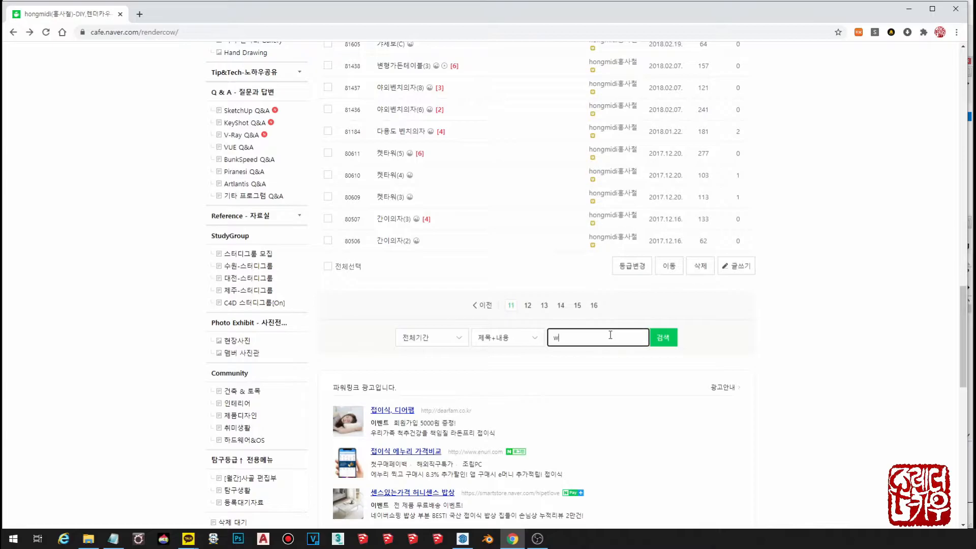
key("Return")
- Open the 정자만들기B post from the search results and view the pavilion's perspective images
scroll(474, 225, "down", 6)
scroll(462, 248, "up", 2)
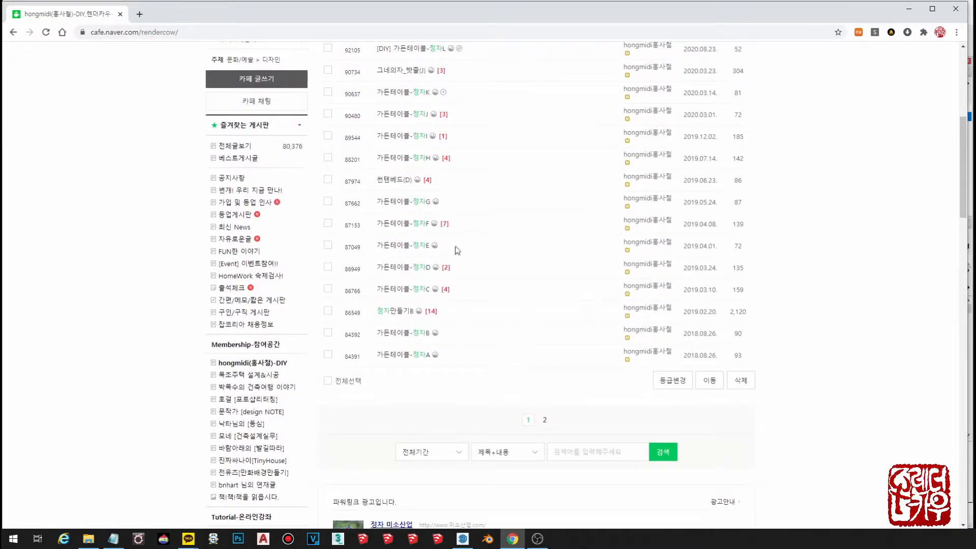
left_click(395, 311)
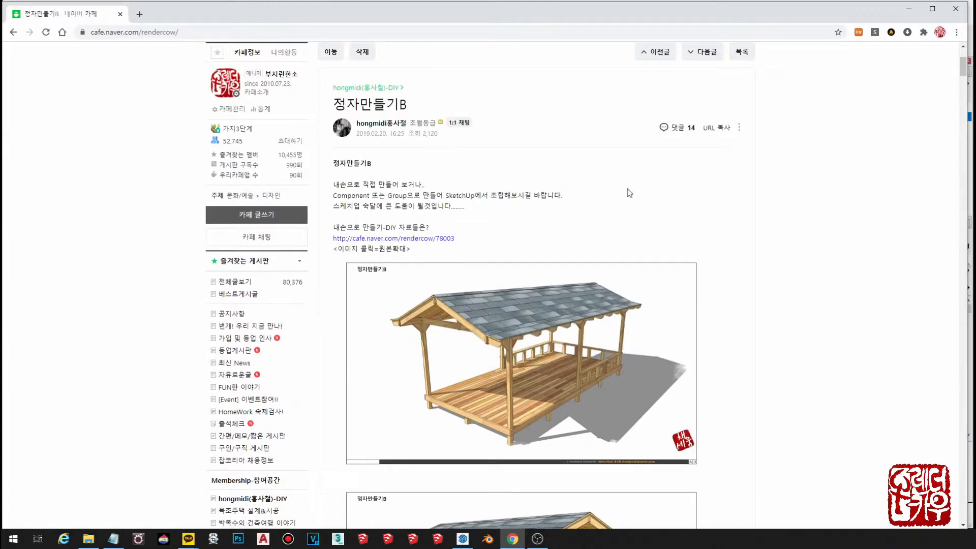
scroll(629, 193, "down", 15)
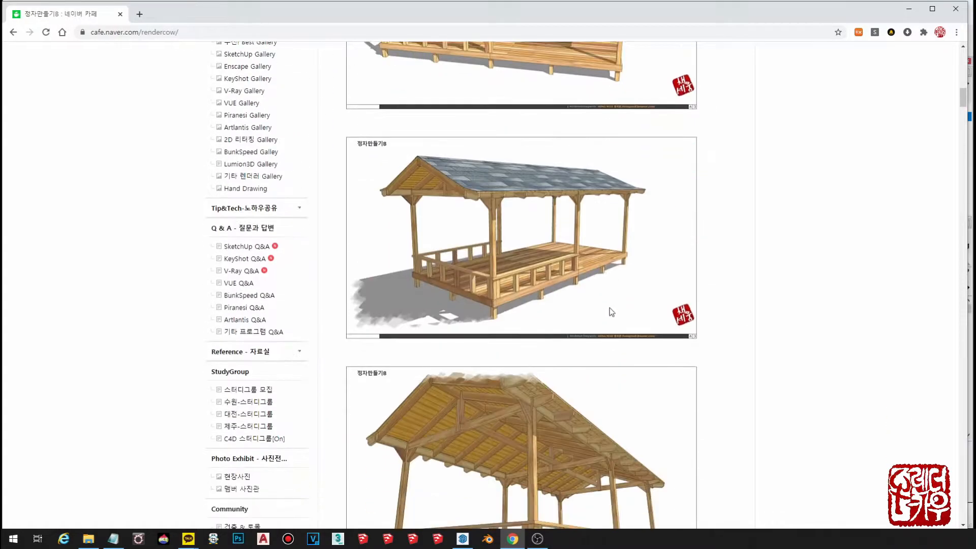
scroll(705, 333, "up", 15)
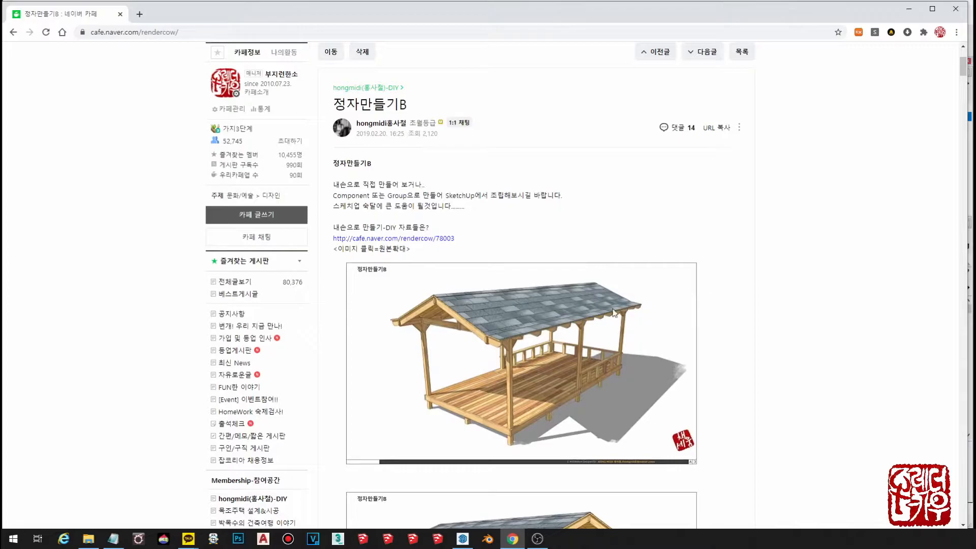
scroll(601, 331, "down", 3)
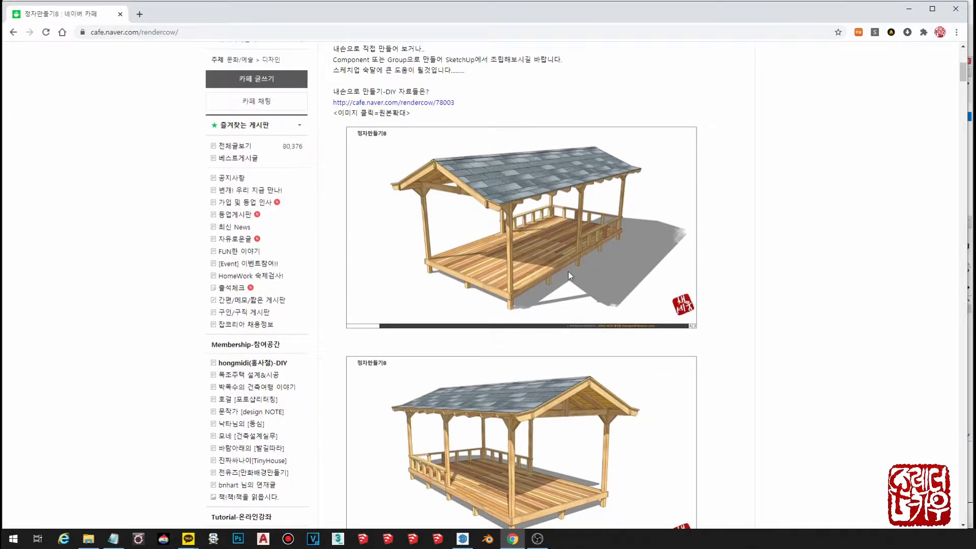
scroll(568, 272, "down", 9)
- Study the 정자만들기B exploded view and the assembly stages of the pavilion from posts to roof
scroll(543, 275, "down", 13)
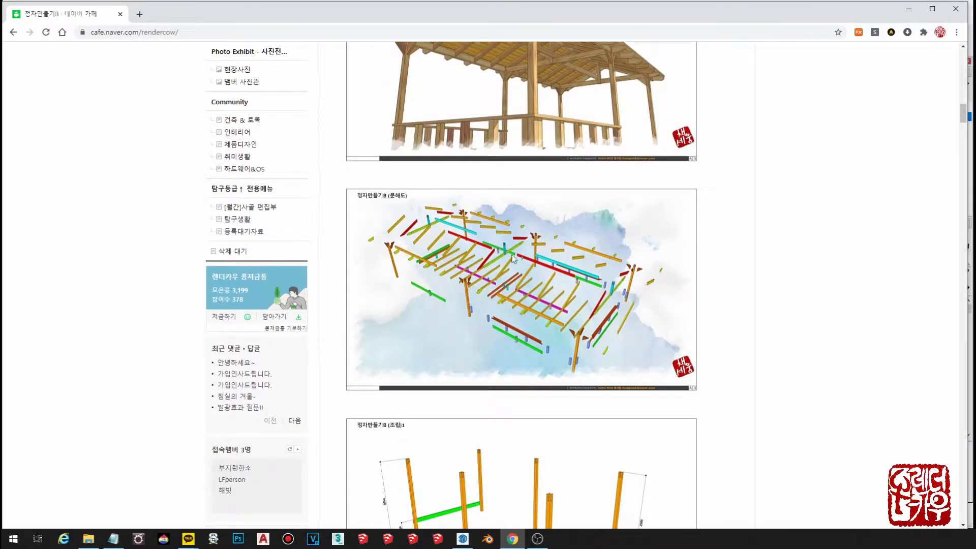
scroll(530, 285, "down", 6)
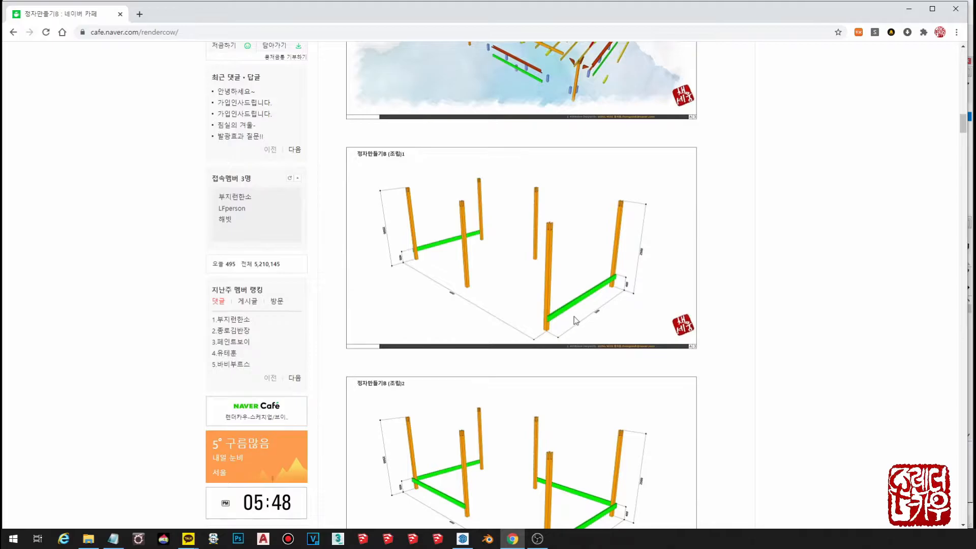
scroll(574, 320, "down", 20)
scroll(544, 320, "down", 20)
scroll(546, 326, "down", 18)
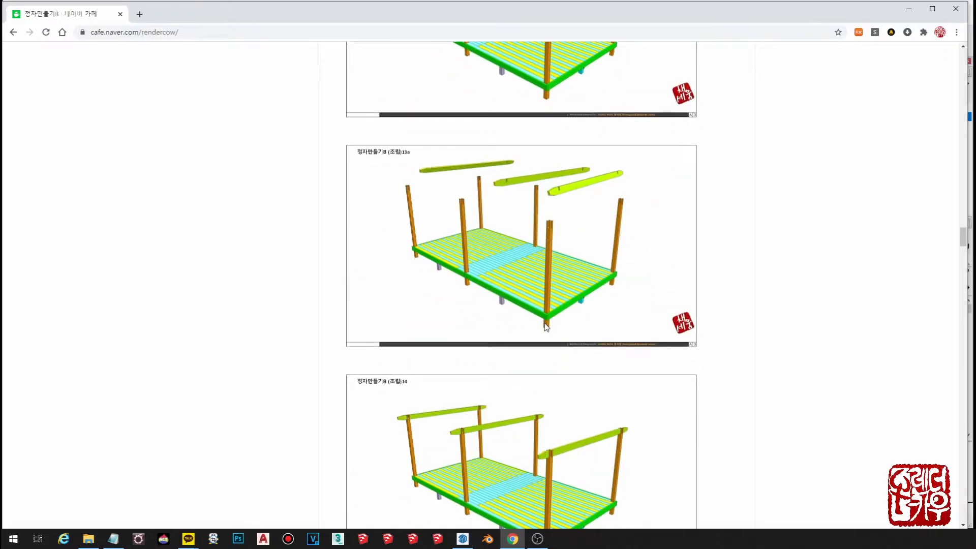
scroll(546, 325, "down", 12)
scroll(545, 326, "down", 20)
scroll(544, 326, "down", 20)
scroll(546, 326, "down", 20)
- Examine the pavilion's dimensioned top, bottom, front and side views and its 부재 member drawings
scroll(544, 325, "down", 4)
scroll(545, 326, "up", 3)
scroll(382, 303, "down", 4)
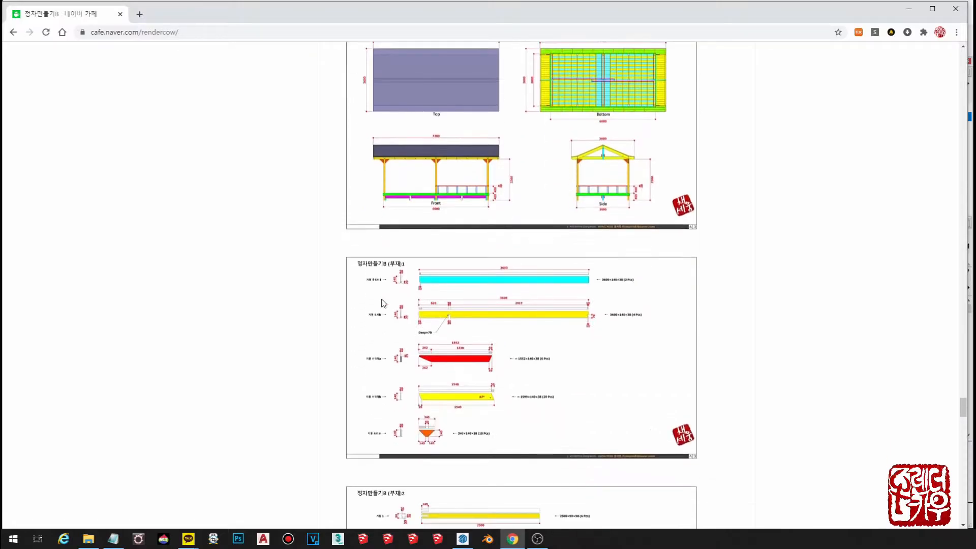
scroll(553, 305, "down", 16)
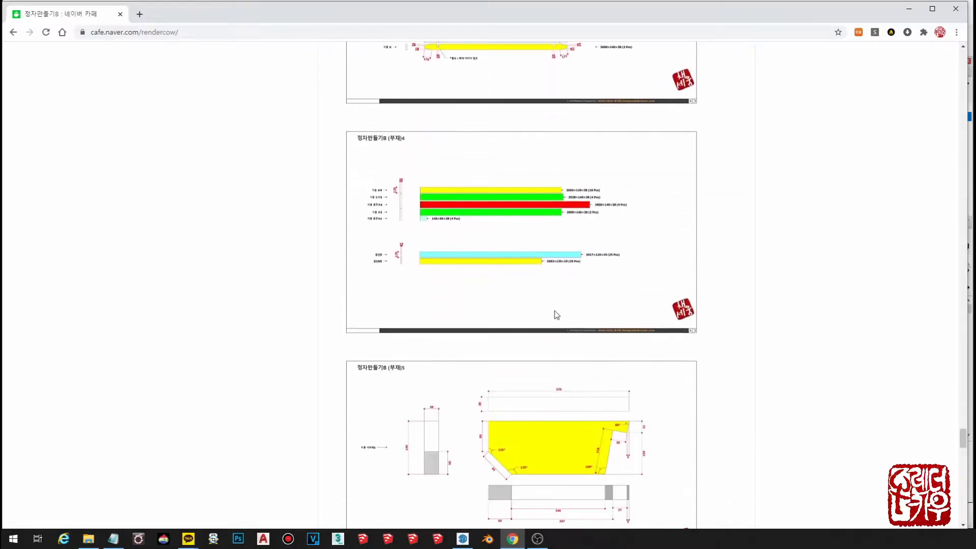
scroll(557, 315, "down", 8)
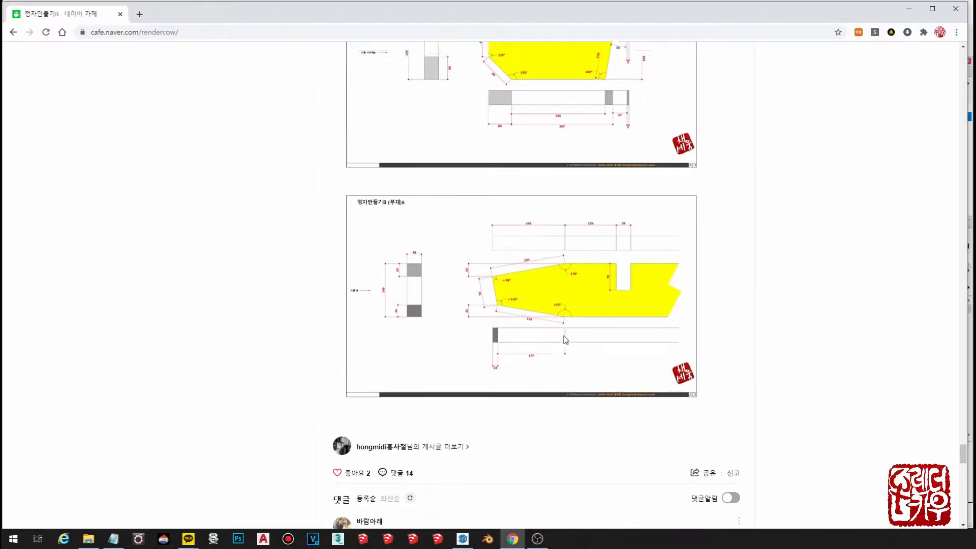
- Return to the 정자만들기B (도면) sheet with the top, bottom, front and side views and open it at full size
scroll(564, 340, "up", 20)
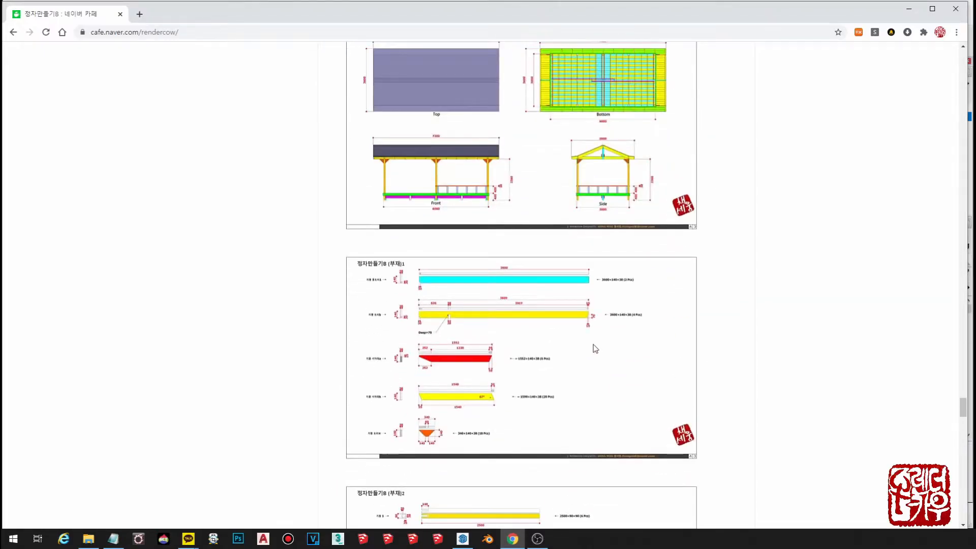
scroll(576, 347, "down", 3)
scroll(600, 290, "up", 6)
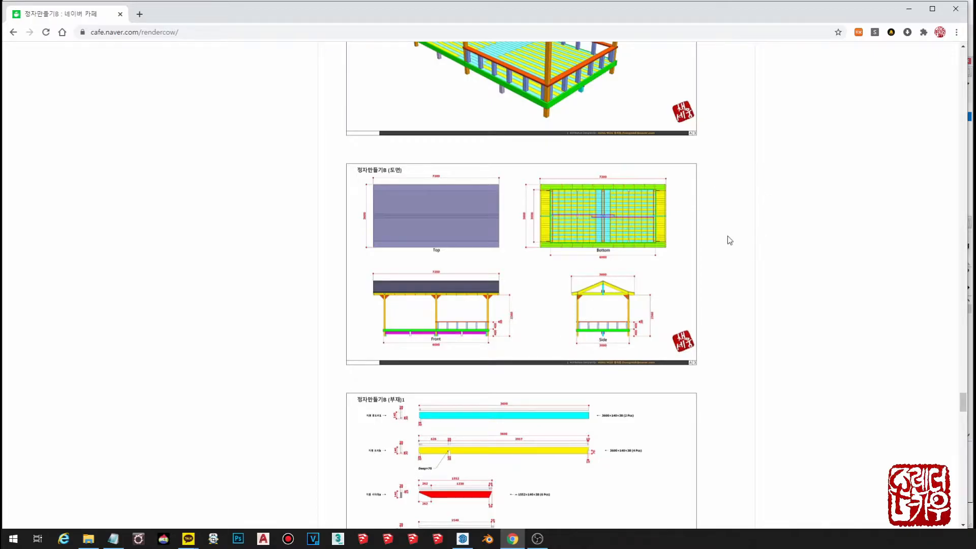
left_click(491, 263)
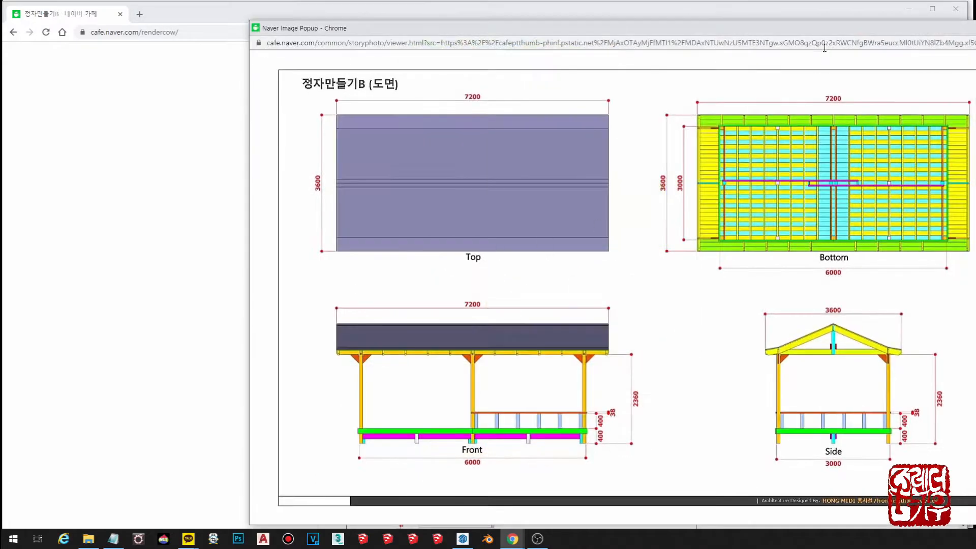
left_click_drag(759, 31, 674, 17)
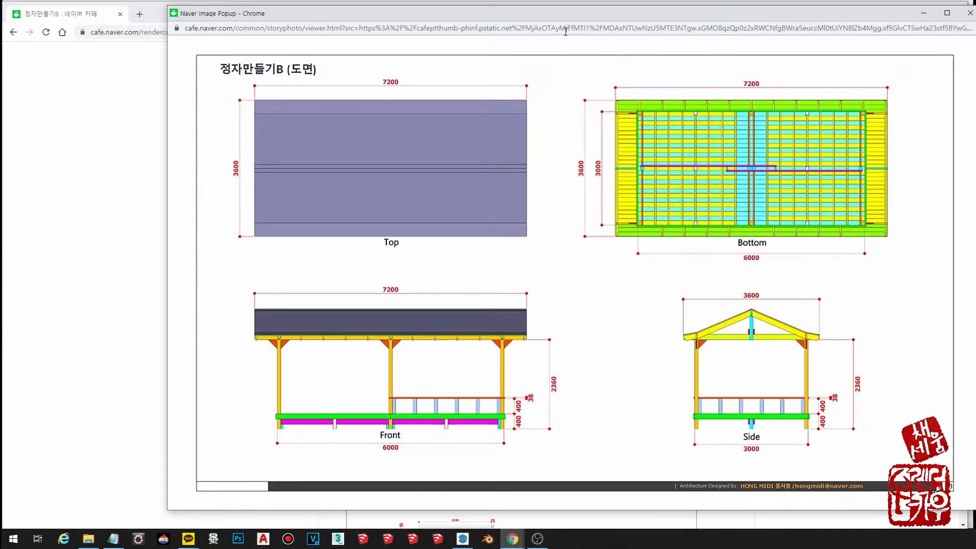
left_click_drag(561, 19, 455, 26)
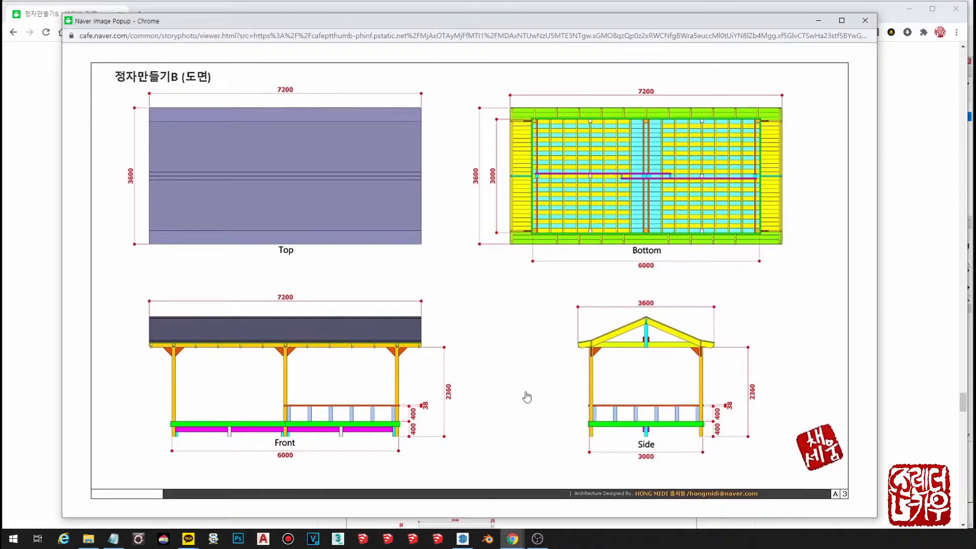
- Capture the full-size drawing sheet with the 알캡처 screen-capture program and try saving it as a PNG
left_click(211, 544)
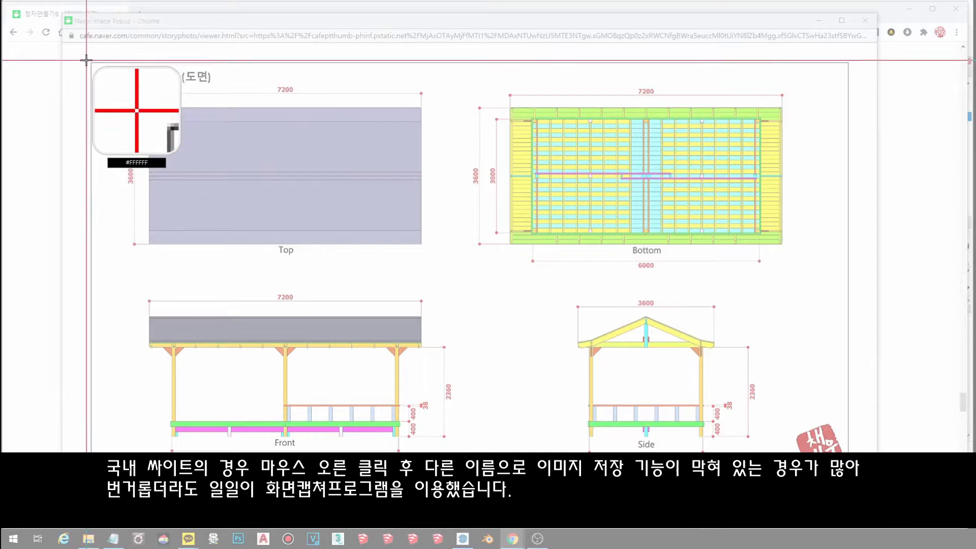
left_click(155, 41)
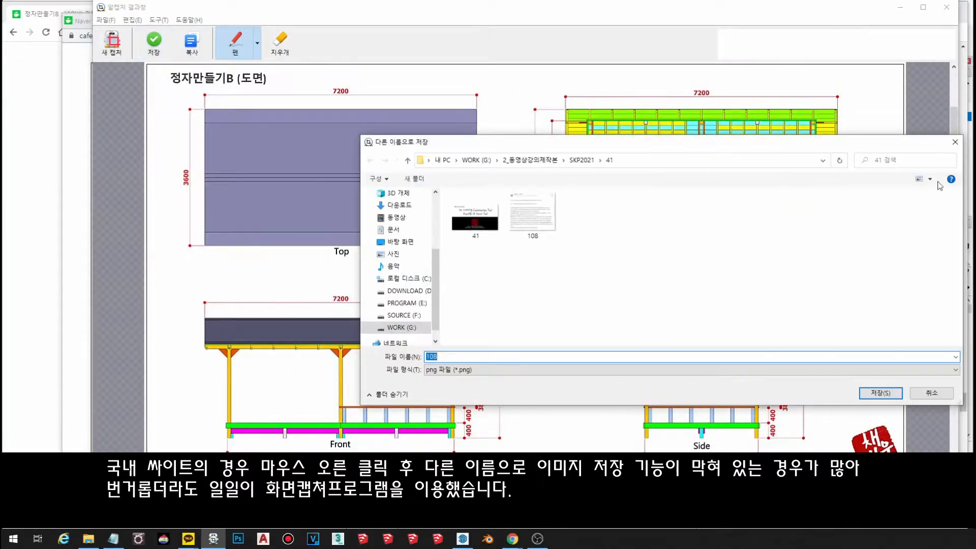
left_click(955, 143)
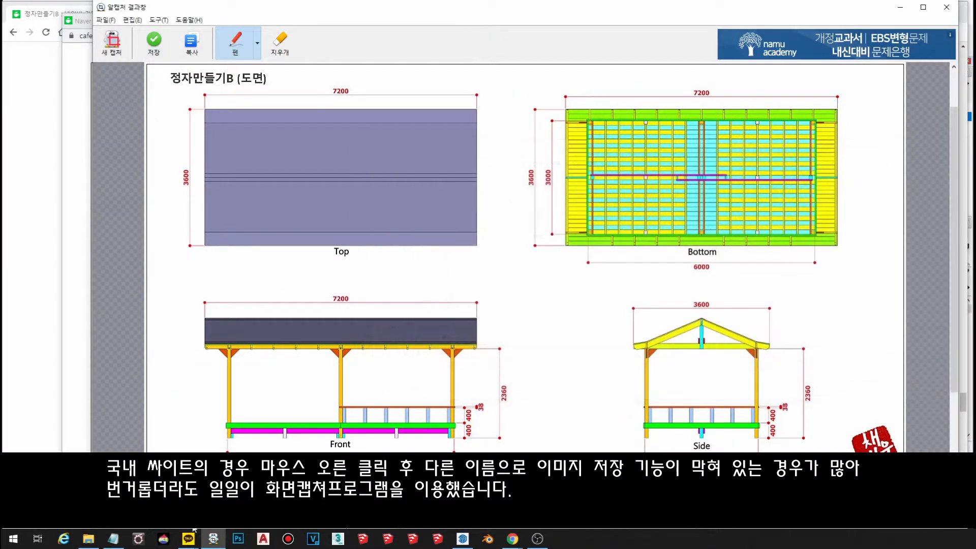
- Review the saved 정자만들기B part drawings from 부재1 through 부재6 in the image viewer, and close it
left_click(88, 538)
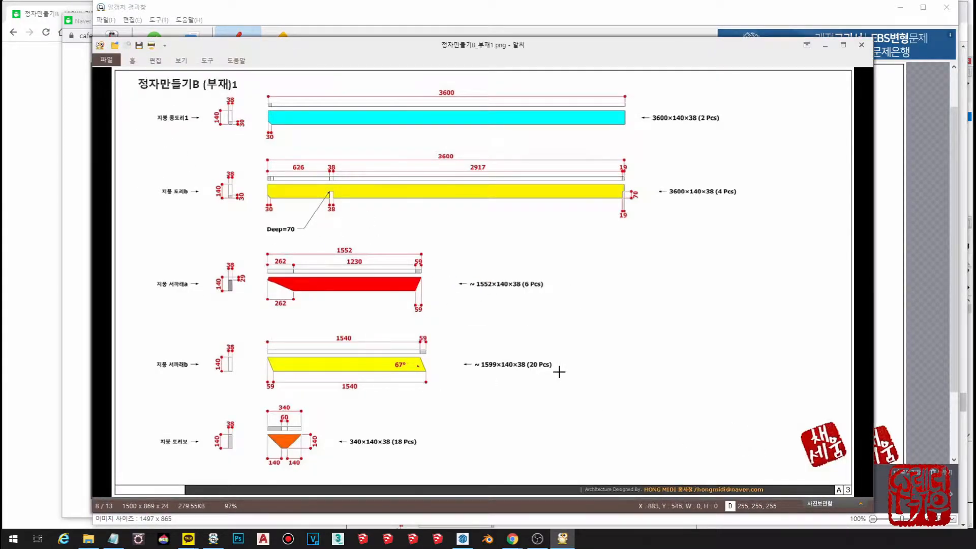
scroll(563, 379, "down", 1)
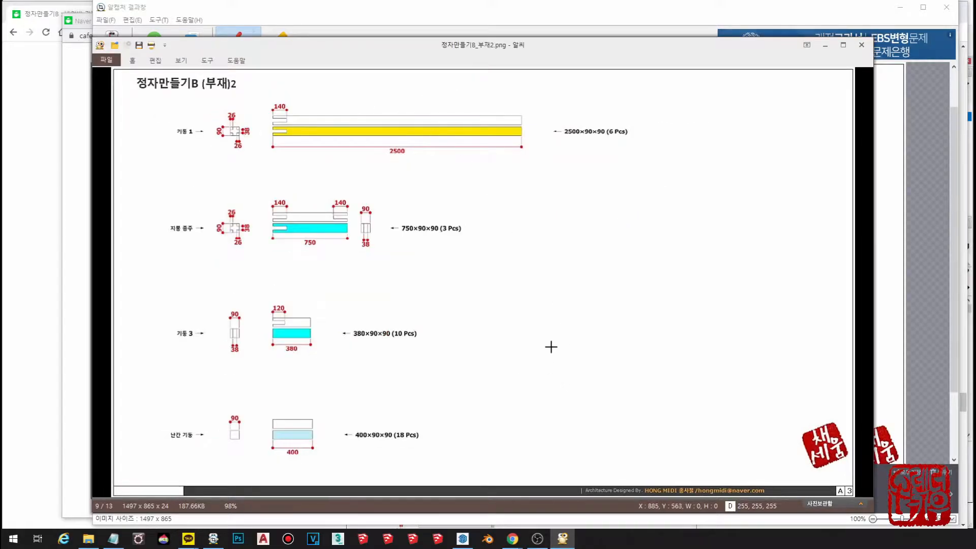
scroll(551, 347, "down", 1)
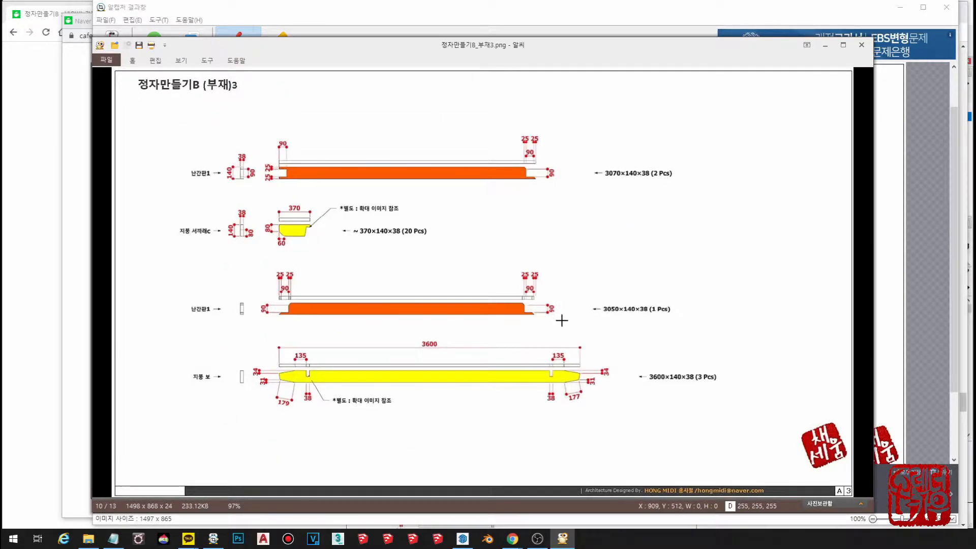
scroll(434, 334, "down", 1)
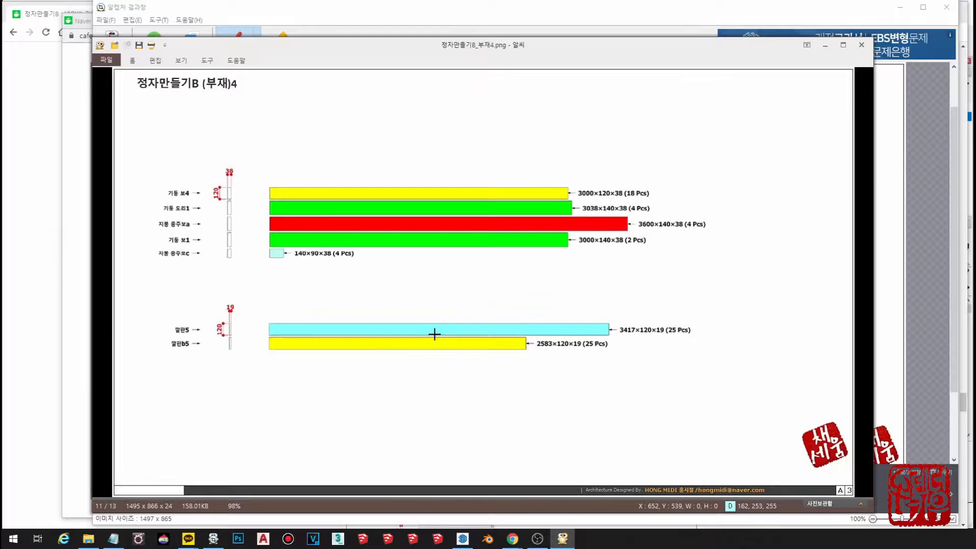
scroll(434, 333, "down", 1)
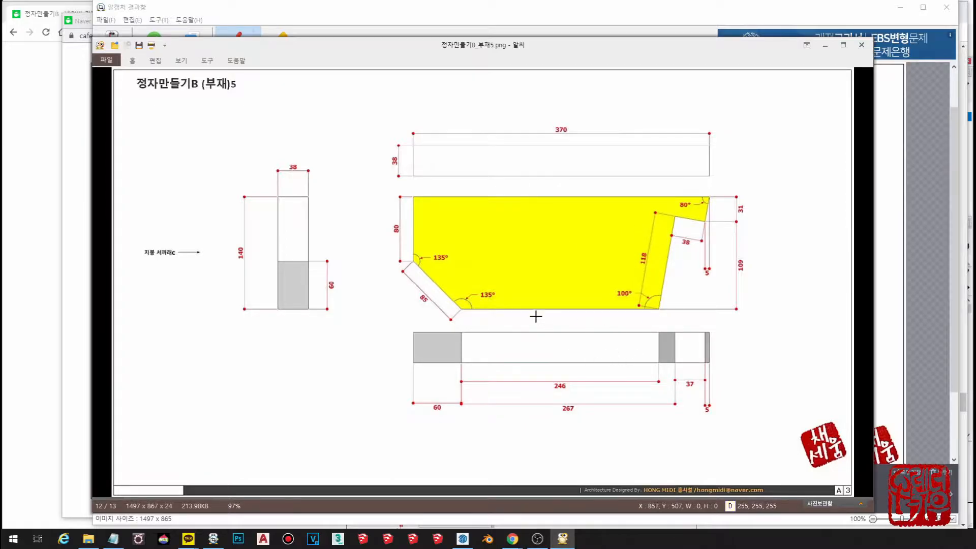
scroll(436, 318, "down", 1)
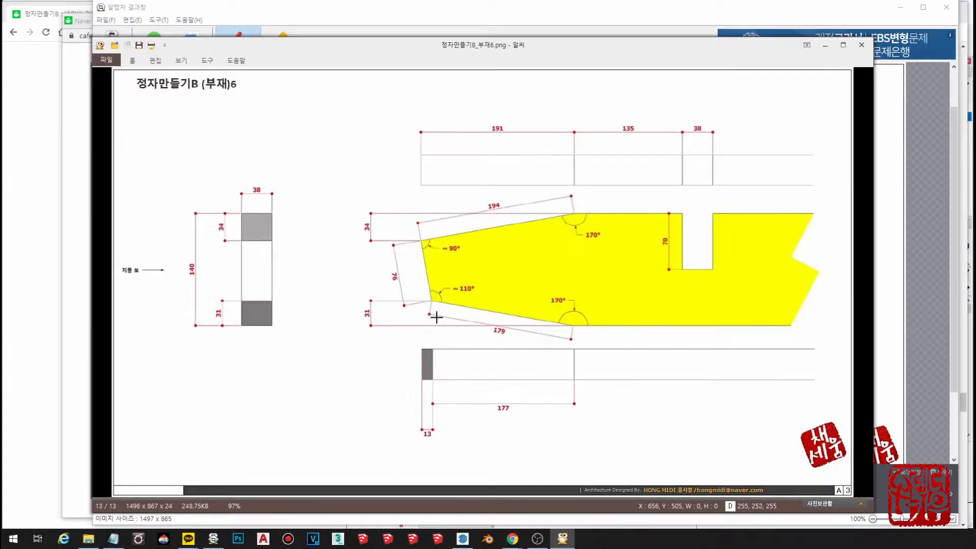
double_click(506, 281)
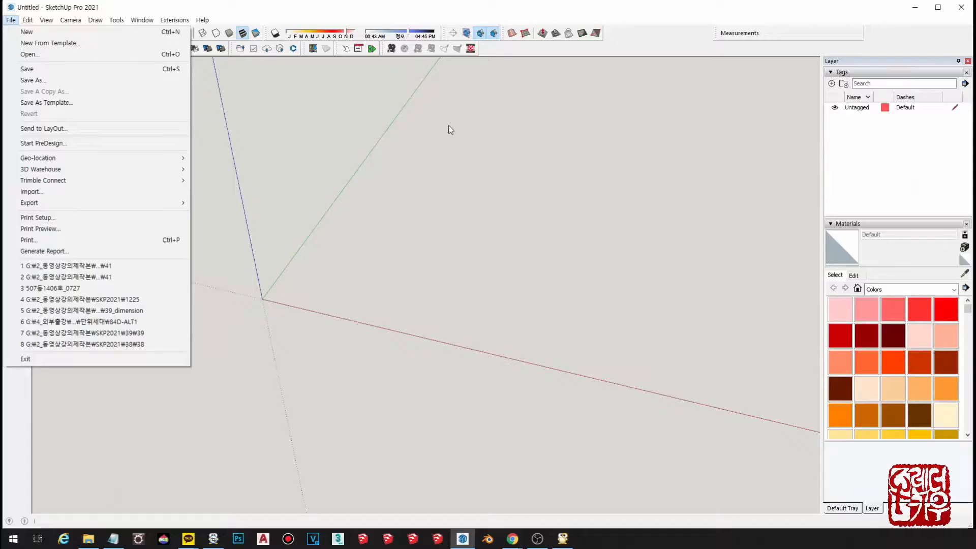
- Import 정자만들기B_도면 from the 42_modelling sample folder into SketchUp as an image, placing its corner at the origin
left_click(447, 124)
left_click(11, 19)
left_click(115, 193)
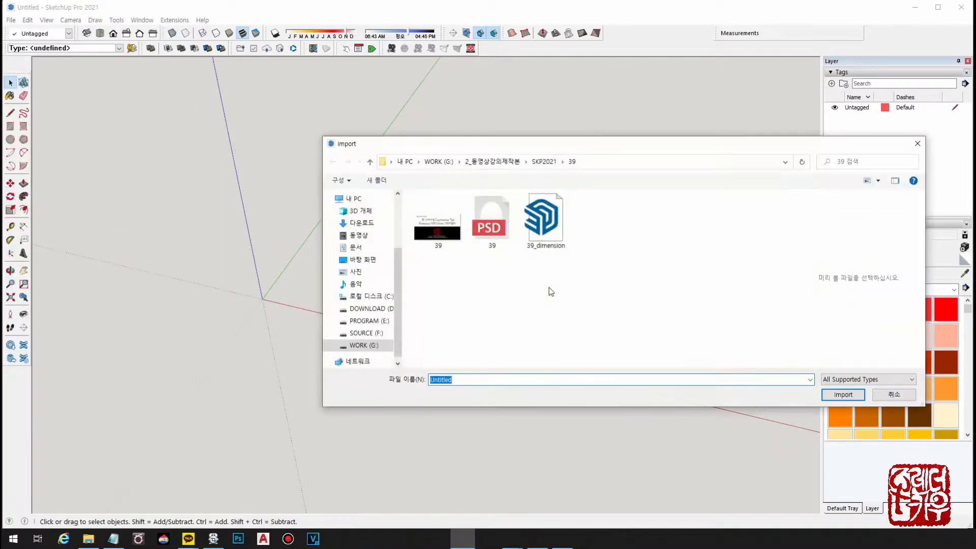
left_click(541, 162)
scroll(458, 321, "down", 3)
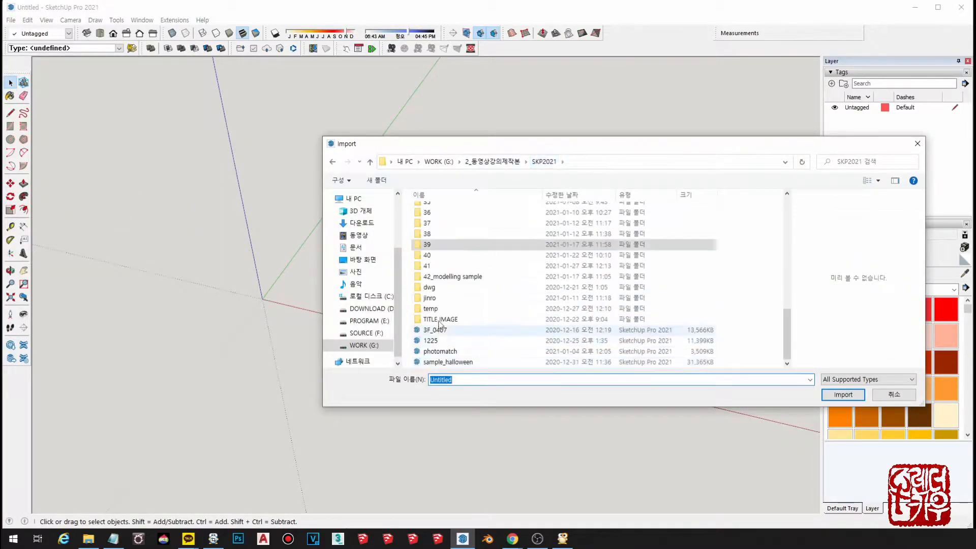
double_click(431, 276)
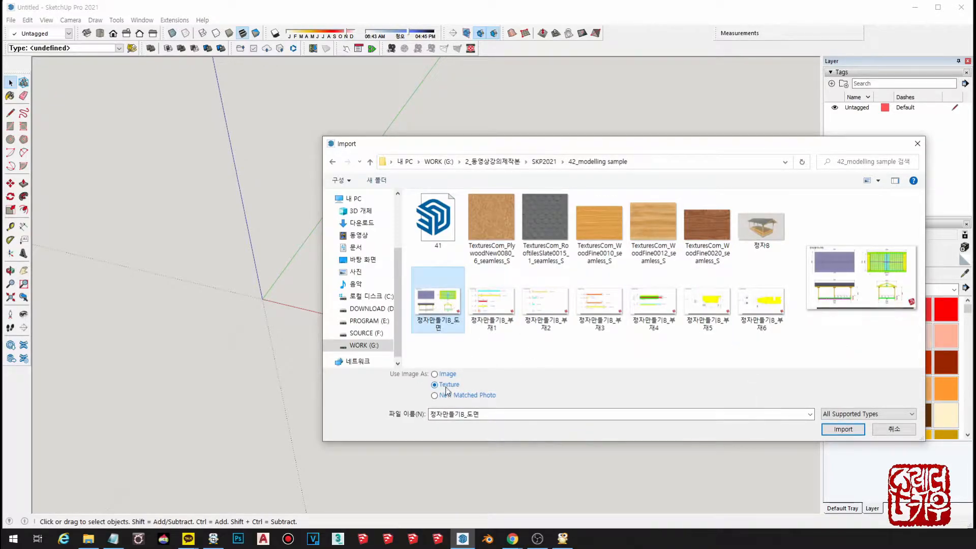
left_click(435, 374)
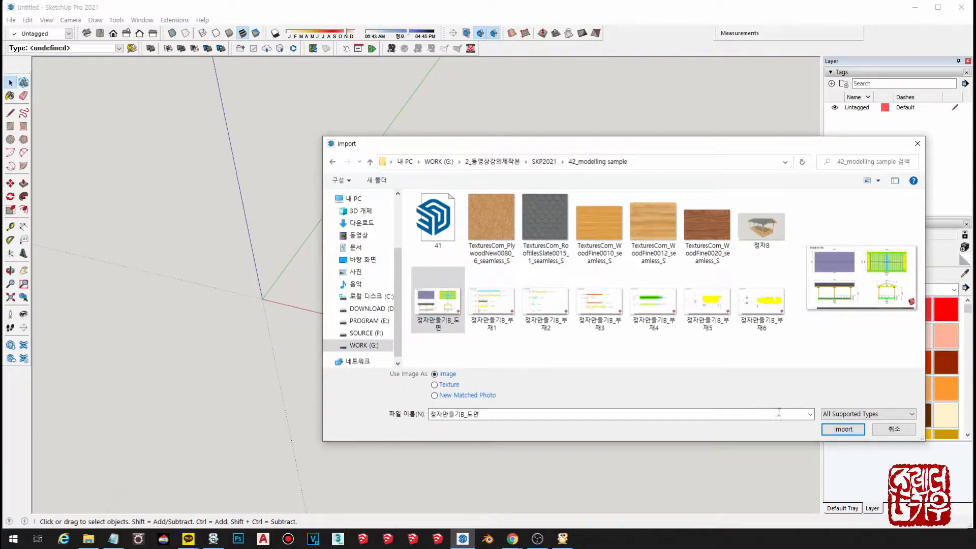
left_click(843, 429)
left_click(262, 299)
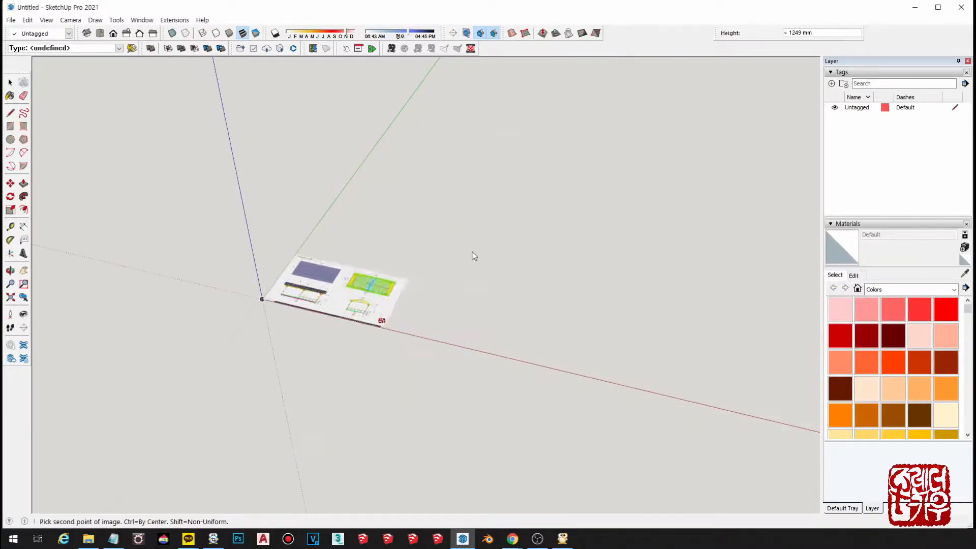
left_click(656, 216)
- Examine the imported drawing sheet from several angles, focusing on the dimensioned Bottom view
mouse_move(656, 216)
middle_mouse_down()
mouse_move(604, 370)
mouse_move(703, 305)
mouse_move(495, 290)
middle_mouse_up()
scroll(523, 207, "up", 5)
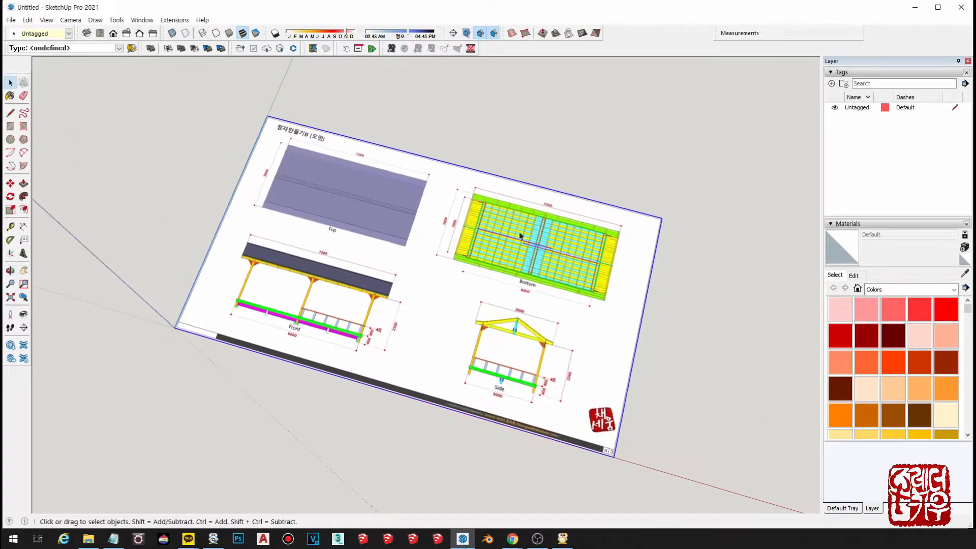
scroll(526, 203, "down", 2)
scroll(523, 211, "up", 2)
scroll(439, 180, "up", 2)
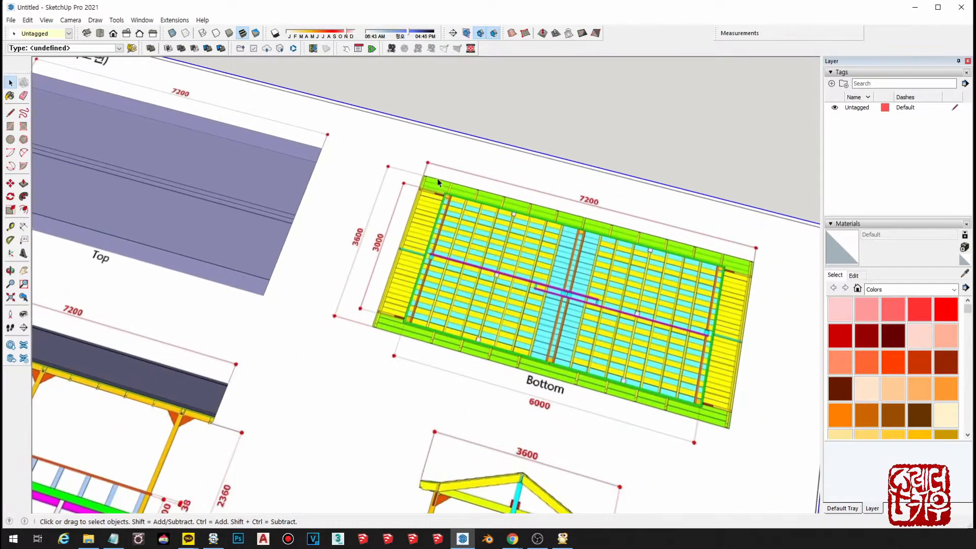
scroll(536, 200, "down", 4)
scroll(544, 208, "up", 1)
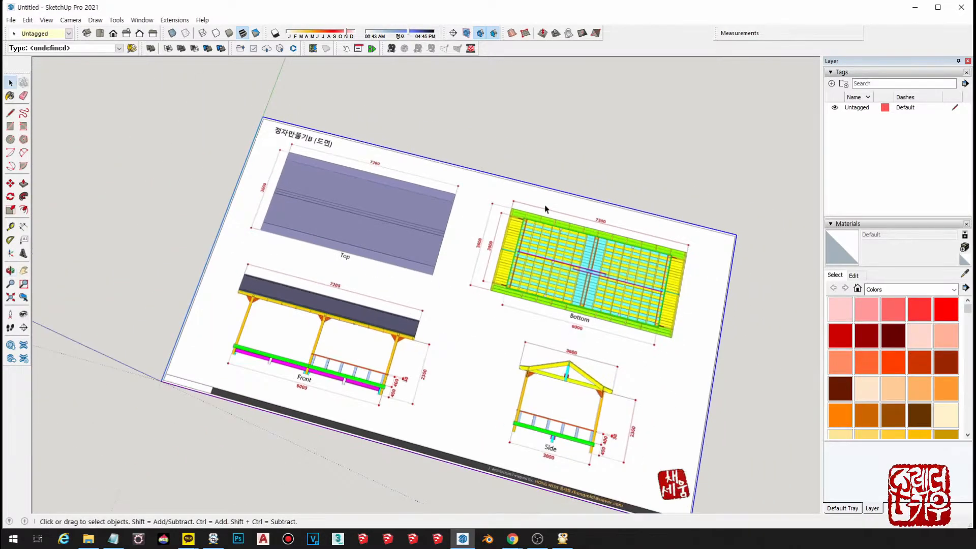
scroll(574, 316, "up", 1)
mouse_move(585, 317)
middle_mouse_down()
mouse_move(557, 283)
mouse_move(555, 255)
mouse_move(539, 291)
mouse_move(525, 258)
mouse_move(476, 244)
mouse_move(495, 214)
middle_mouse_up()
scroll(530, 296, "down", 2)
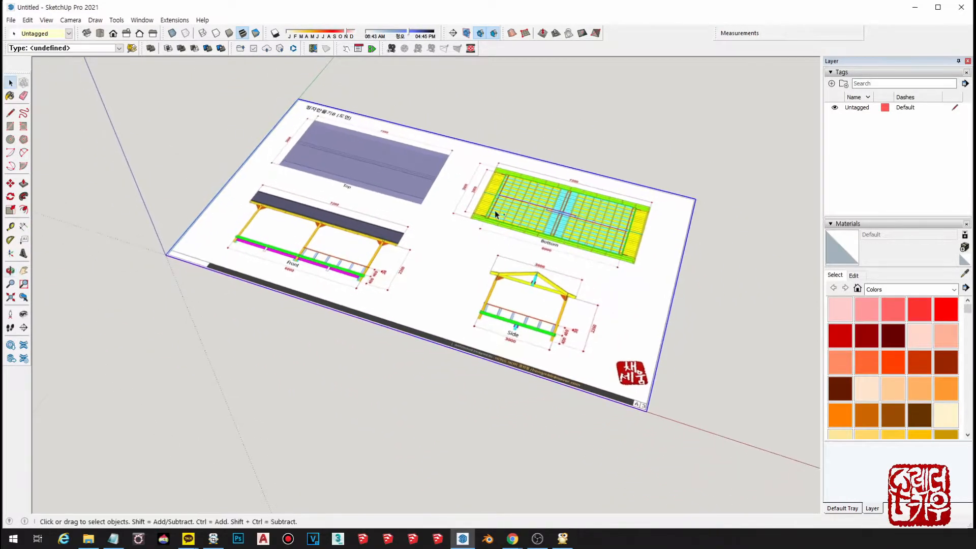
- Explode the imported drawing image and make a group from the resulting geometry
right_click(435, 226)
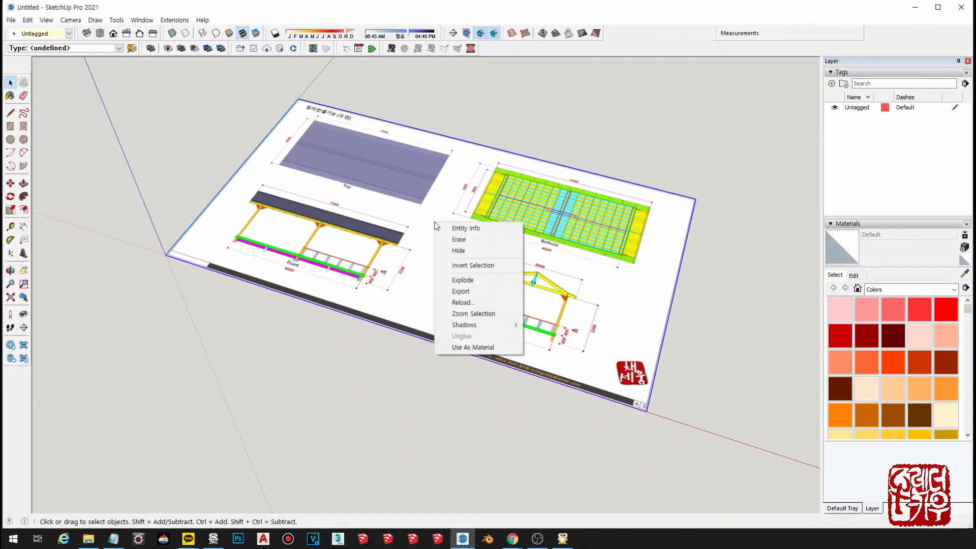
left_click(484, 285)
scroll(516, 273, "up", 3)
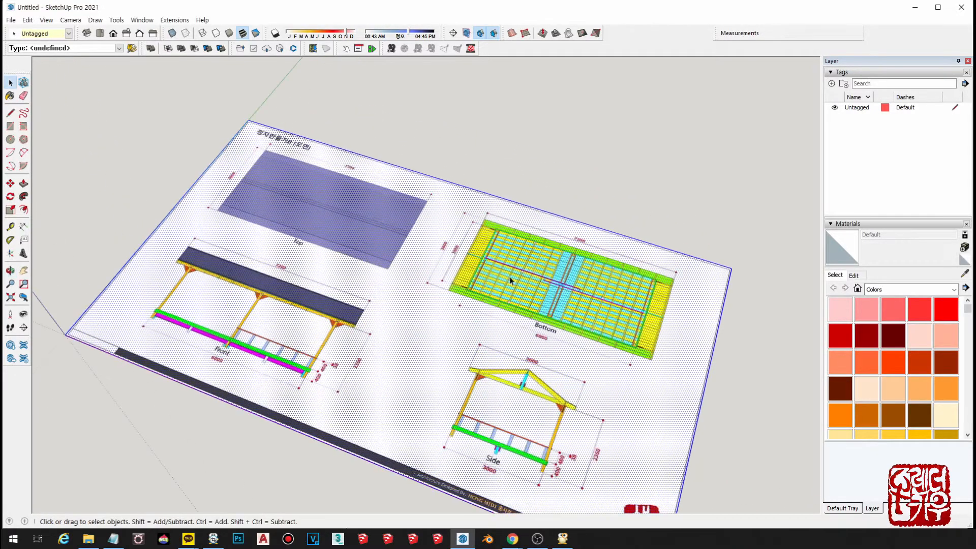
middle_click_drag(488, 295, 502, 239, "shift")
right_click(562, 259)
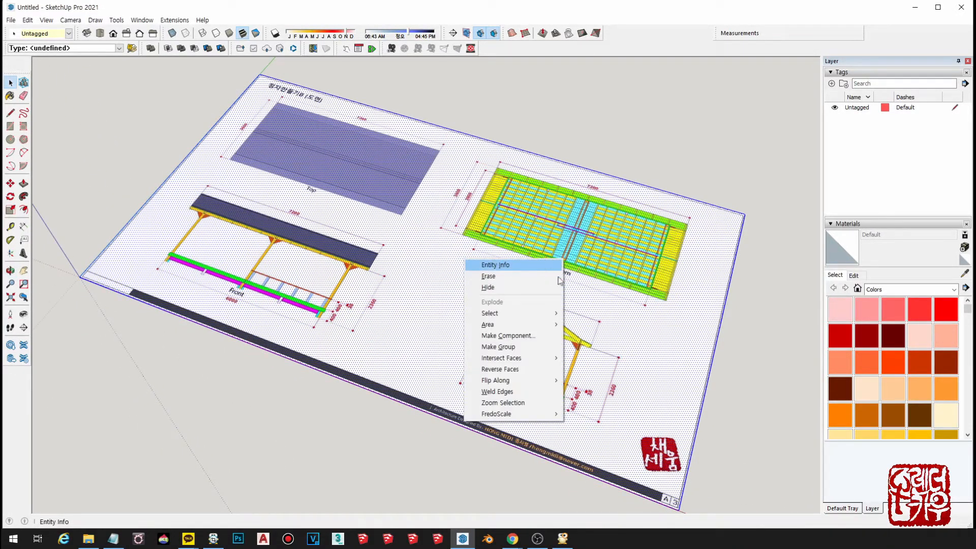
left_click(542, 346)
scroll(638, 262, "down", 2)
scroll(578, 237, "up", 3)
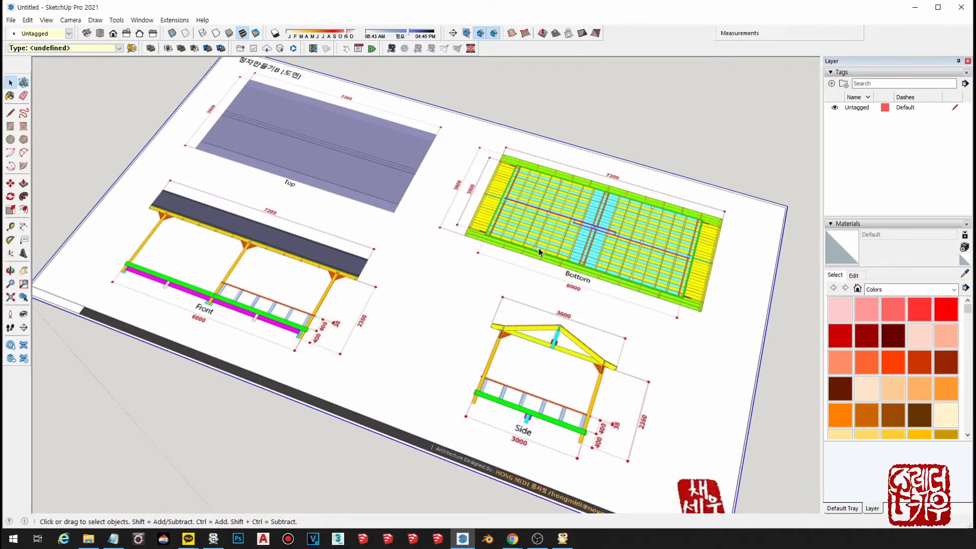
- Scale the drawing group to real size by measuring the Bottom view's 6000 dimension line inside it and setting that length to 6000 mm
double_click(533, 277)
middle_click_drag(476, 190, 520, 171)
scroll(519, 171, "down", 2)
middle_click_drag(433, 198, 488, 234)
scroll(560, 221, "up", 5)
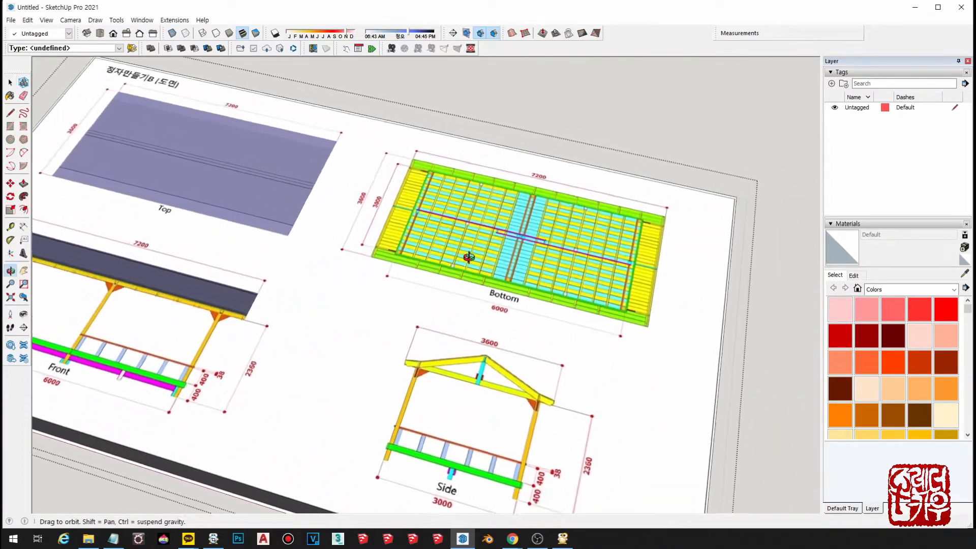
key("t")
scroll(405, 270, "up", 3)
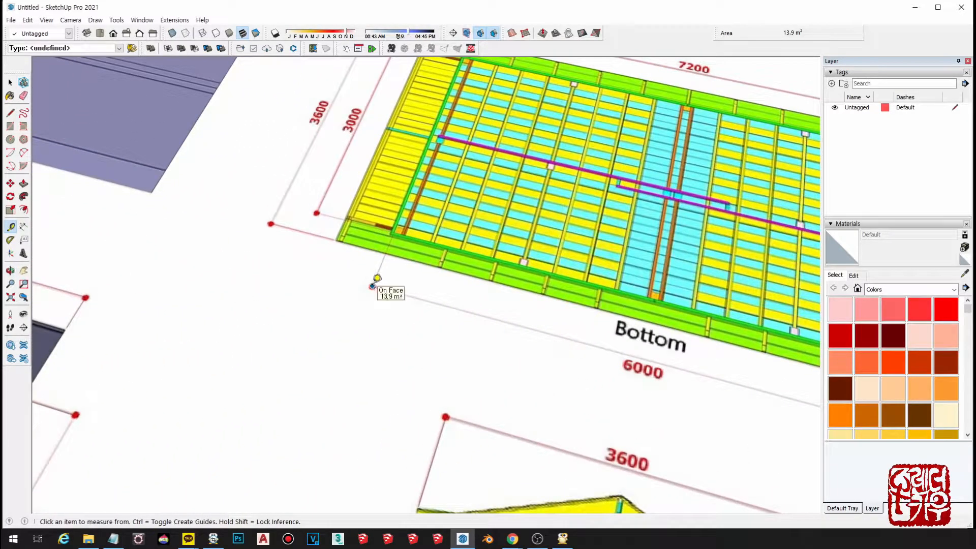
left_click(373, 285)
scroll(375, 278, "down", 3)
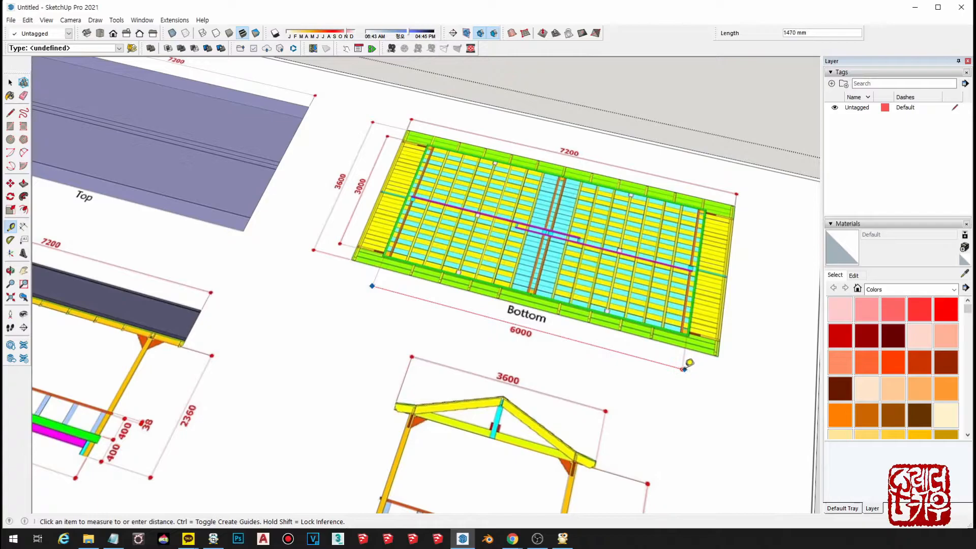
left_click(683, 367)
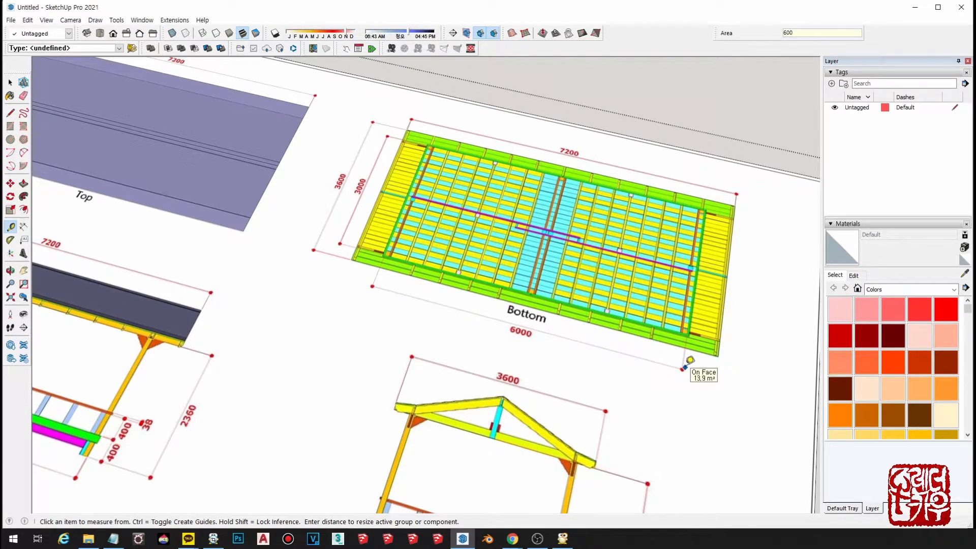
key("Return")
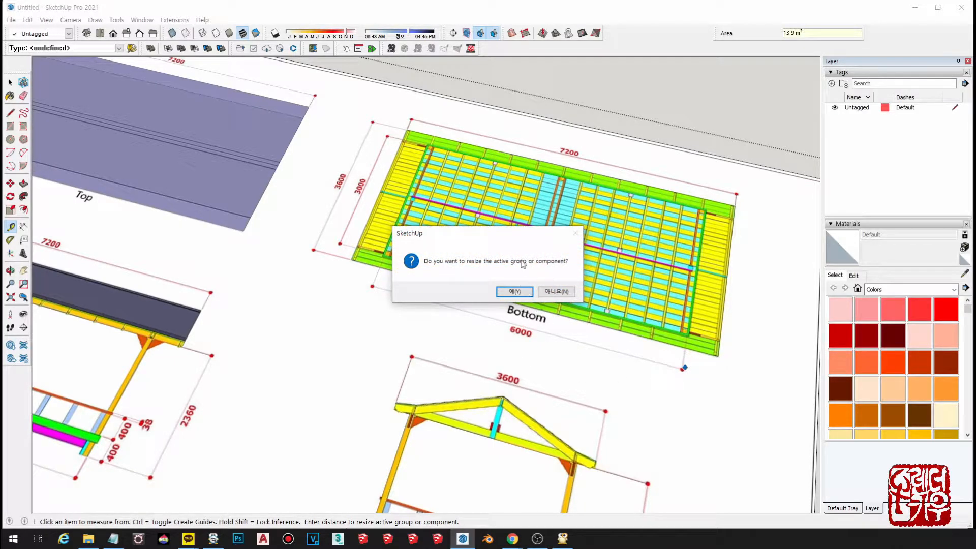
left_click(514, 291)
scroll(518, 287, "down", 8)
key("space")
scroll(517, 292, "down", 5)
middle_click_drag(529, 313, 348, 320, "shift")
left_click(312, 394)
- Measure the Bottom view's 6000 dimension line again to check the drawing's scale
scroll(466, 346, "down", 1)
middle_click_drag(565, 293, 542, 312)
scroll(543, 312, "up", 2)
scroll(542, 310, "up", 6)
key("t")
left_click(385, 275)
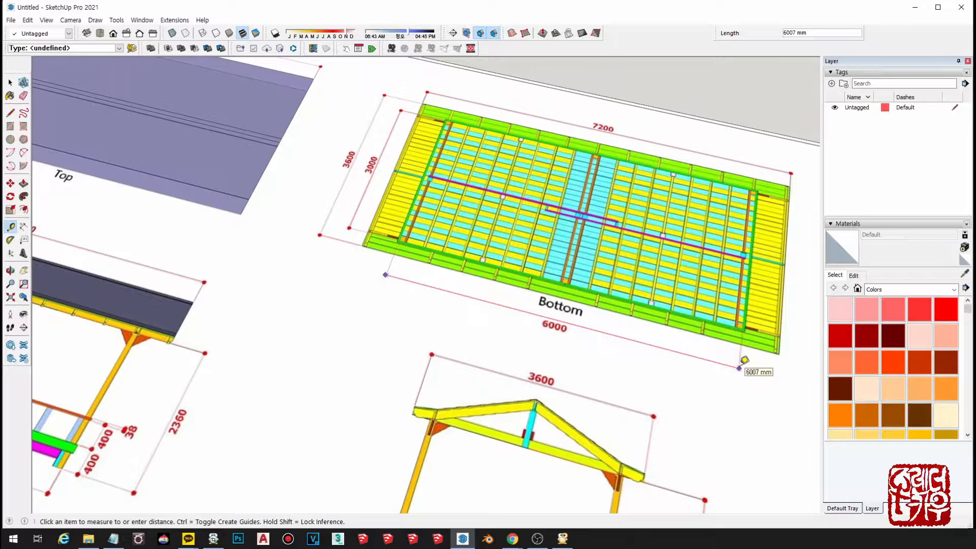
key("space")
scroll(740, 369, "down", 5)
middle_click_drag(734, 366, 621, 419, "shift")
scroll(488, 281, "down", 1)
middle_click_drag(507, 353, 502, 124)
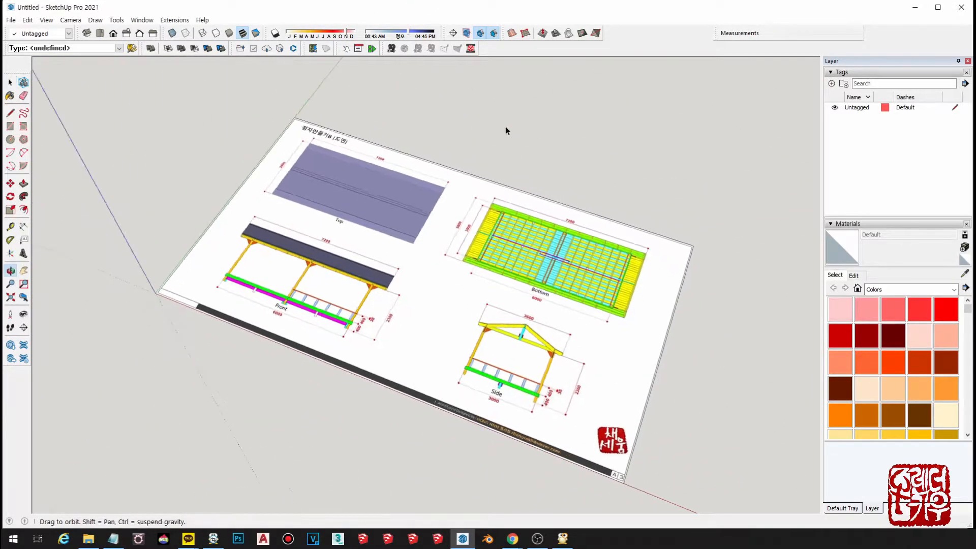
- Import the 정자만들기B_부재1 image and place it starting at the upper-left corner of the scaled drawing sheet
scroll(569, 274, "down", 1)
middle_click_drag(570, 275, 575, 252)
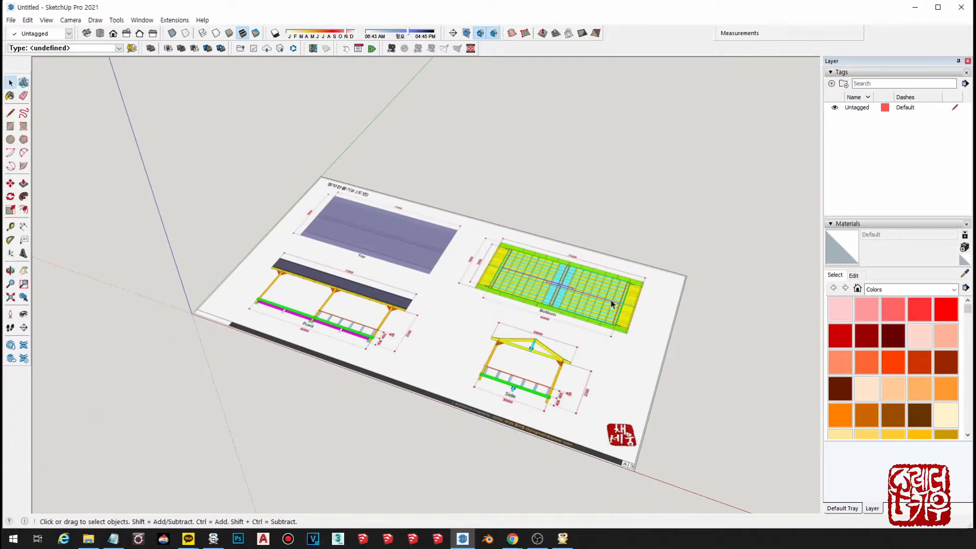
middle_click_drag(740, 367, 724, 356)
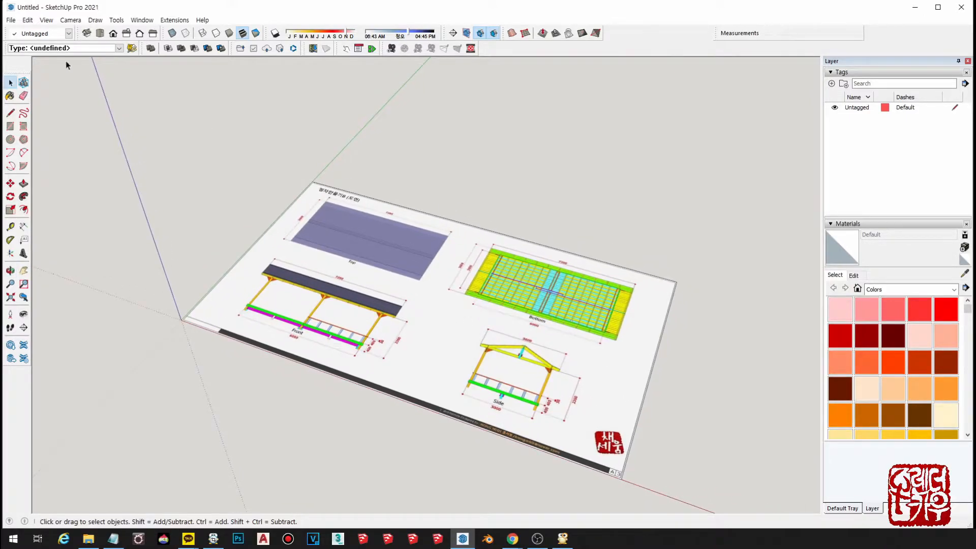
left_click(10, 20)
left_click(32, 192)
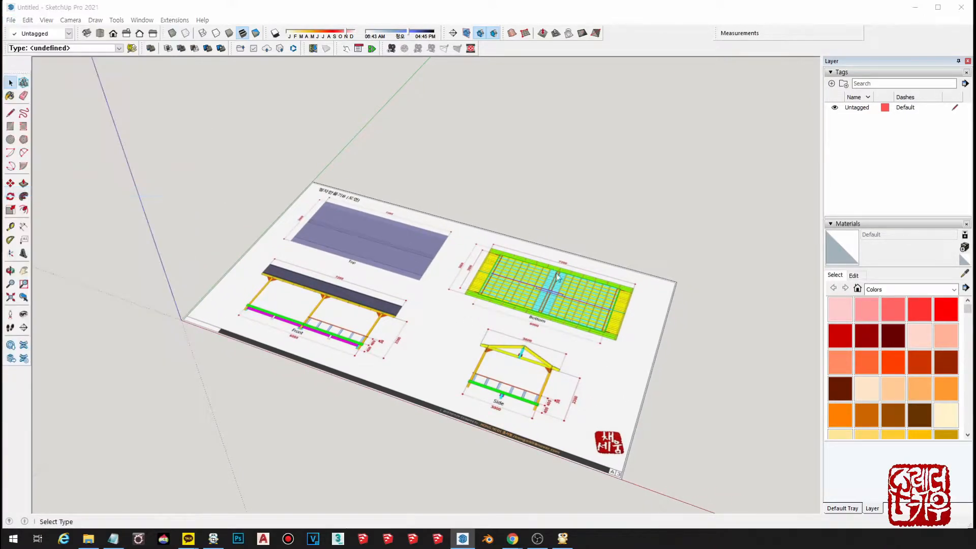
left_click(504, 302)
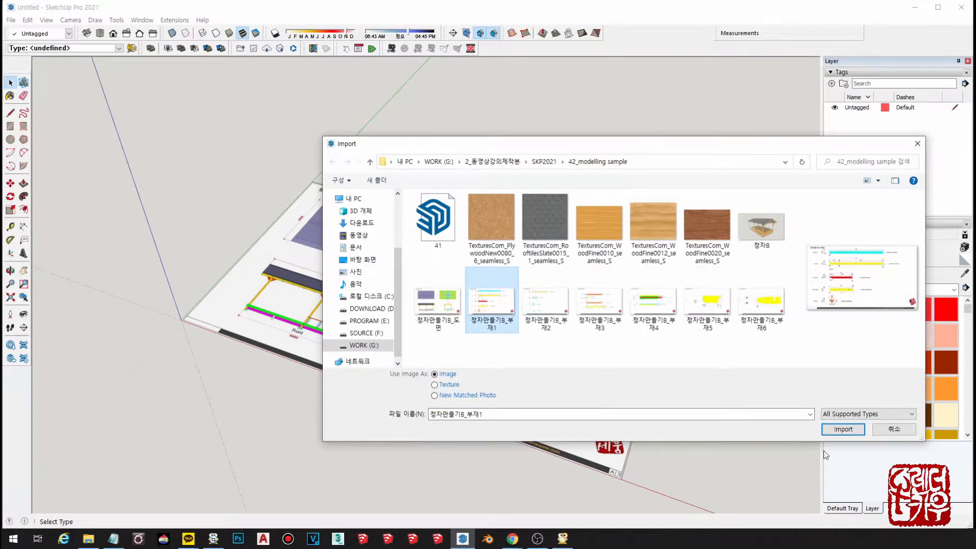
left_click(843, 429)
scroll(440, 193, "up", 3)
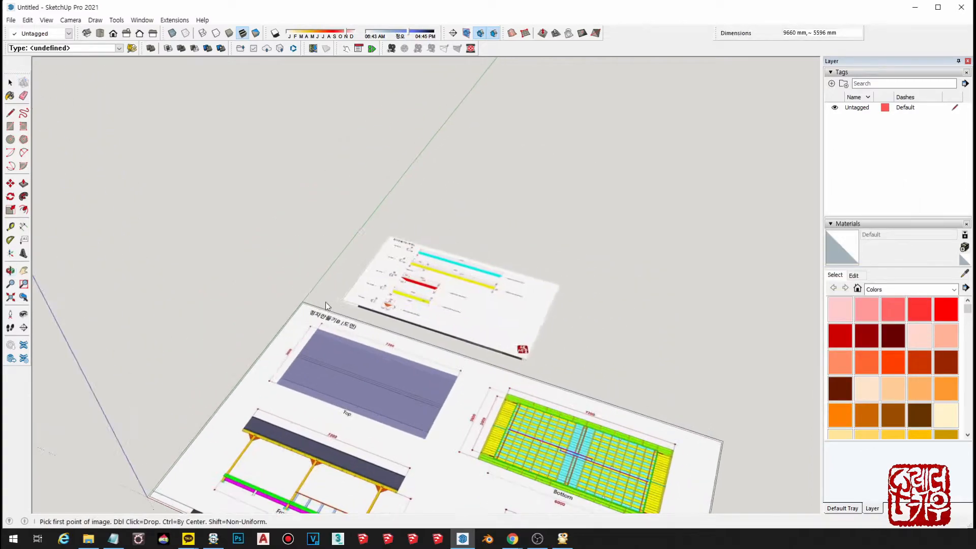
left_click(304, 301)
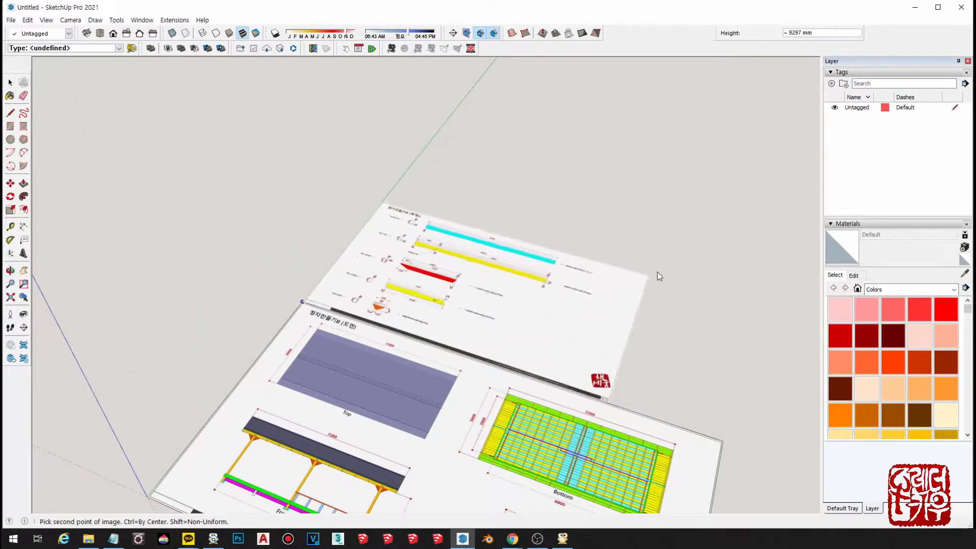
left_click(682, 267)
- Explode the 부재1 parts image and make a group from its geometry
middle_click_drag(595, 275, 510, 314)
scroll(509, 292, "up", 2)
right_click(508, 277)
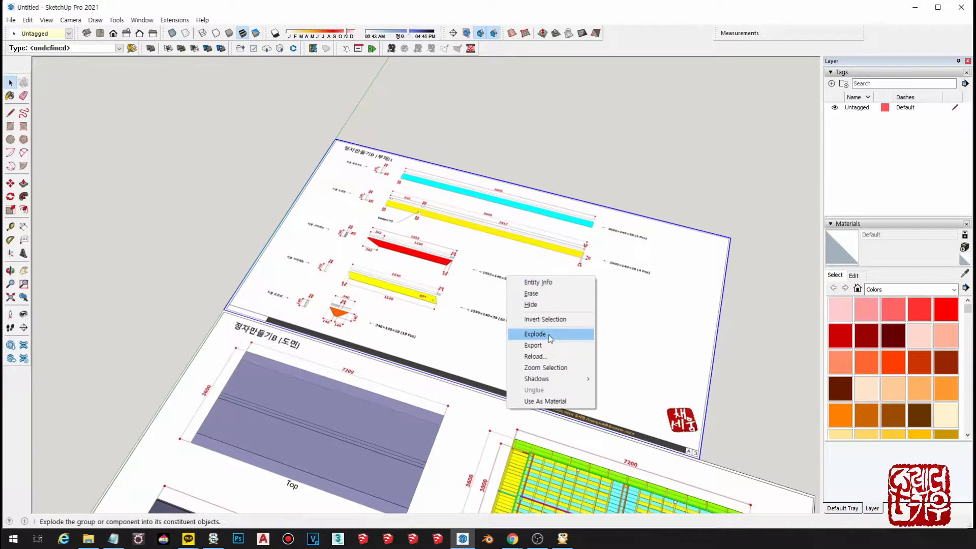
left_click(535, 334)
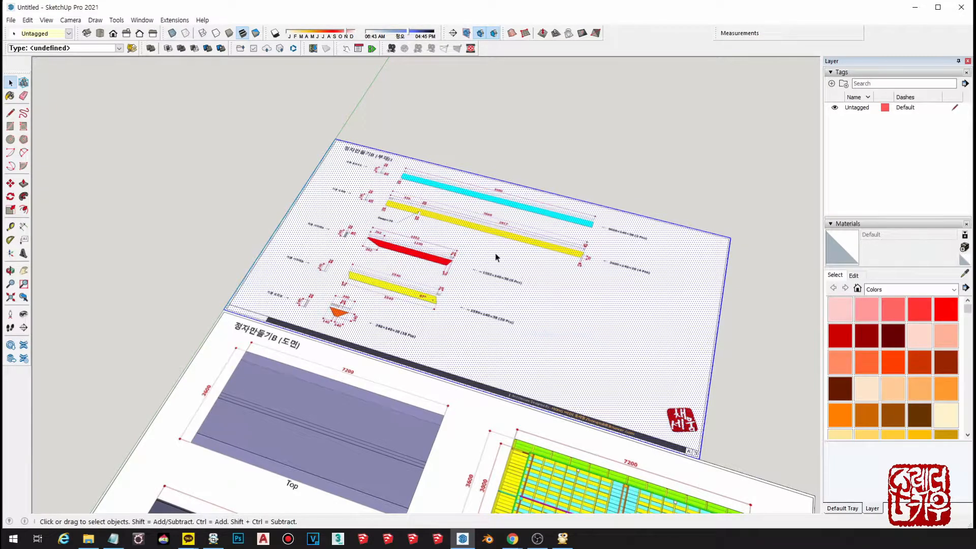
right_click(495, 252)
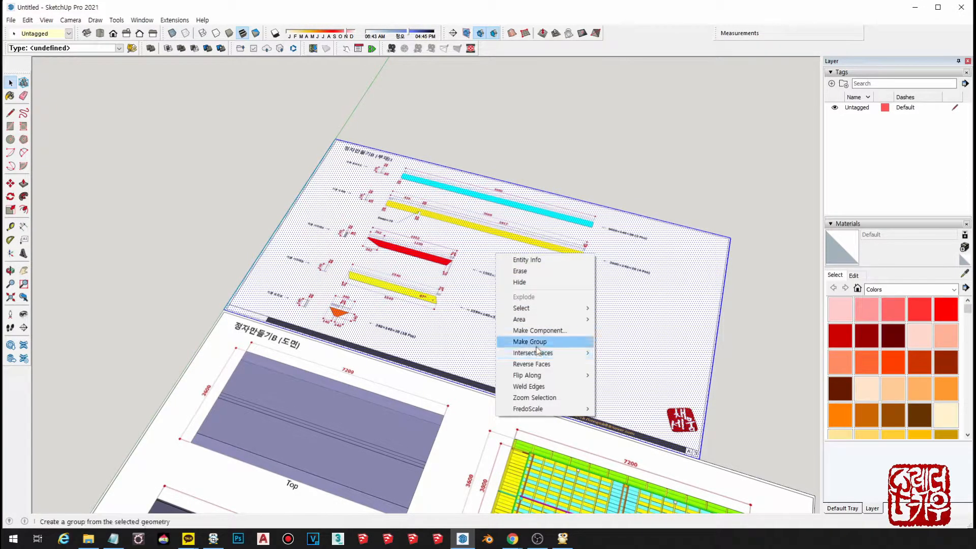
left_click(528, 340)
- Scale the 부재1 sheet group by measuring the cyan part's 3600 dimension line inside it and resizing that length to 3600 mm
scroll(500, 272, "up", 4)
middle_click_drag(457, 277, 409, 312)
scroll(391, 220, "up", 4)
key("t")
middle_click_drag(394, 190, 245, 219, "shift")
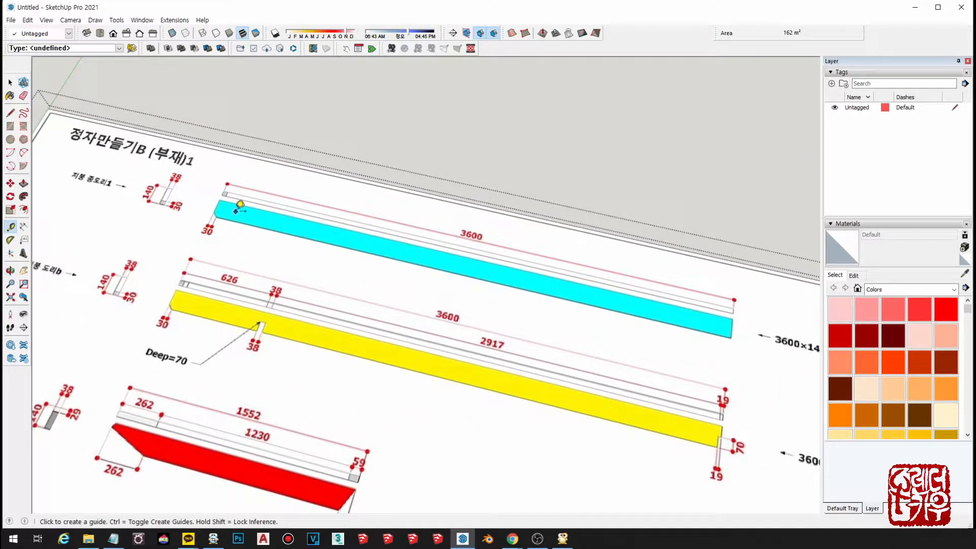
left_click(227, 183)
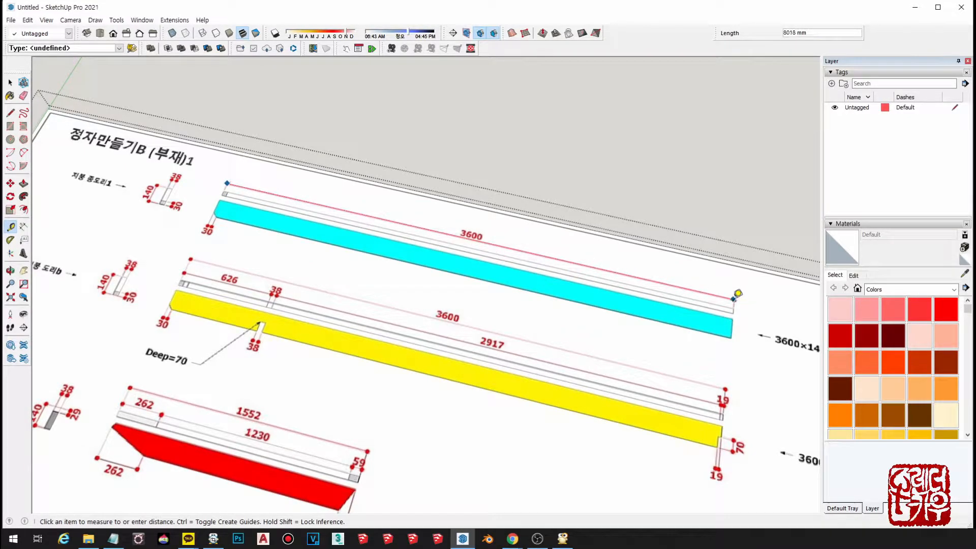
left_click(735, 299)
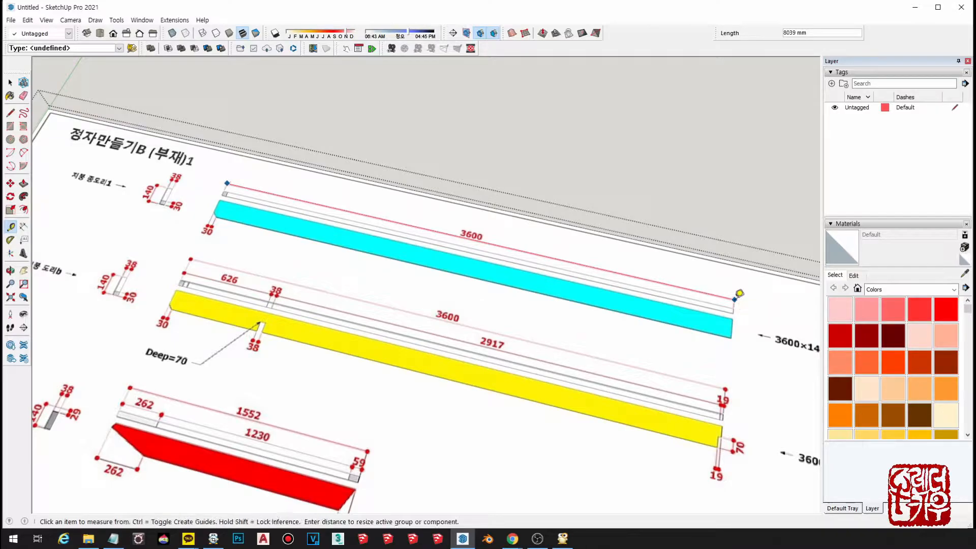
key("Return")
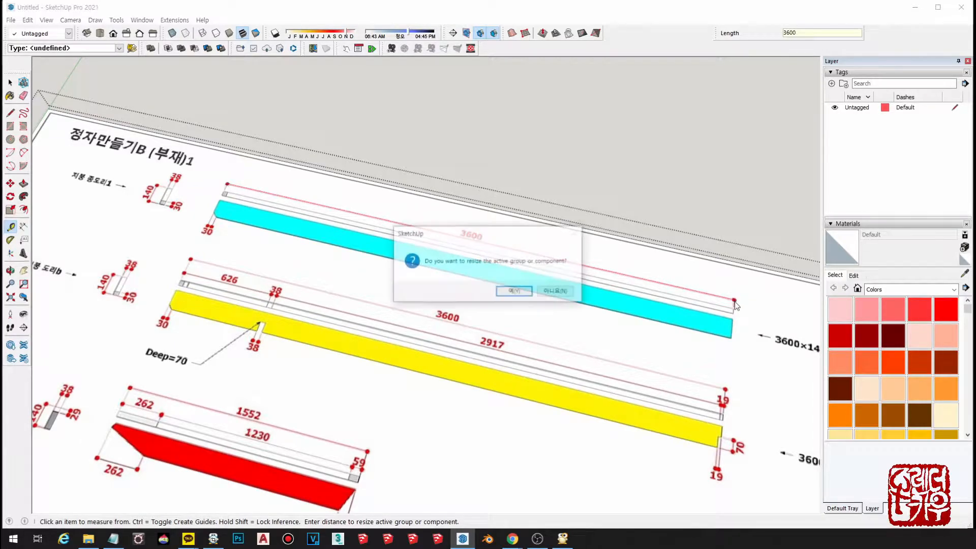
left_click(513, 291)
scroll(509, 283, "down", 10)
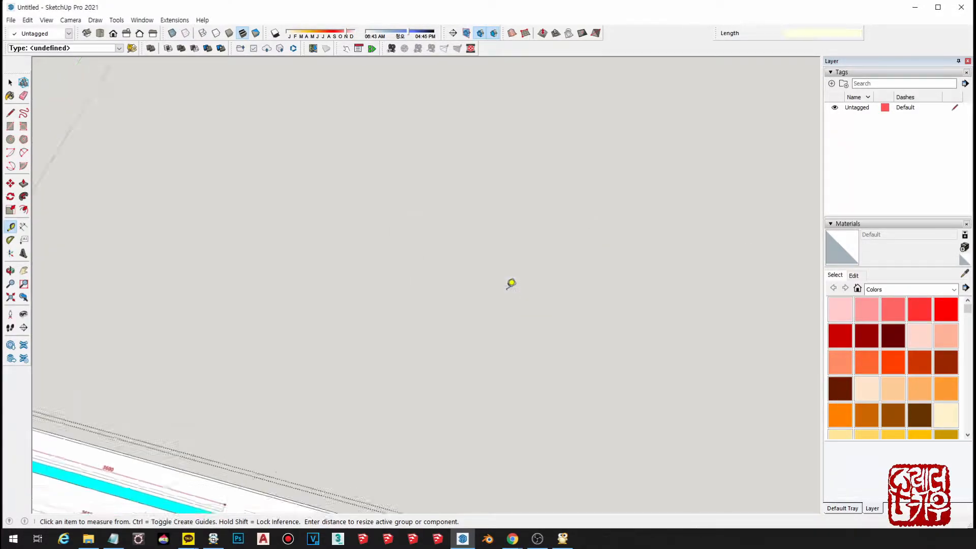
key("space")
key("shift+z")
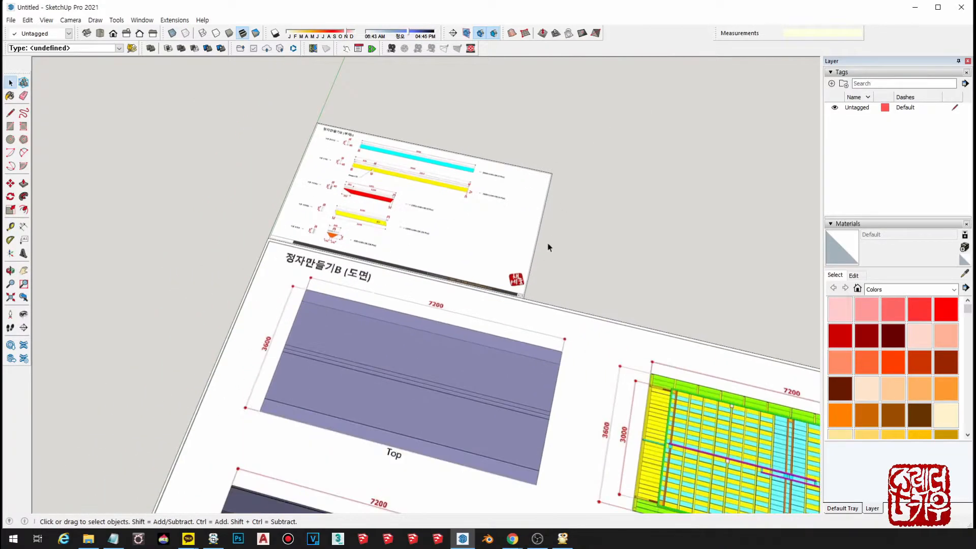
mouse_move(478, 307)
middle_mouse_down()
mouse_move(370, 136)
mouse_move(398, 200)
middle_mouse_up()
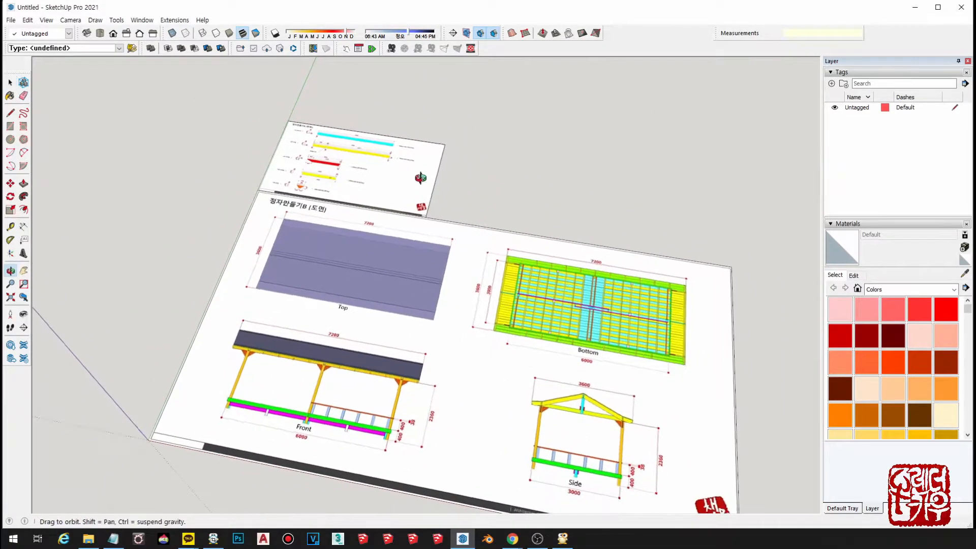
mouse_move(447, 254)
middle_mouse_down()
mouse_move(451, 295)
mouse_move(587, 253)
middle_mouse_up()
middle_click_drag(407, 183, 456, 279)
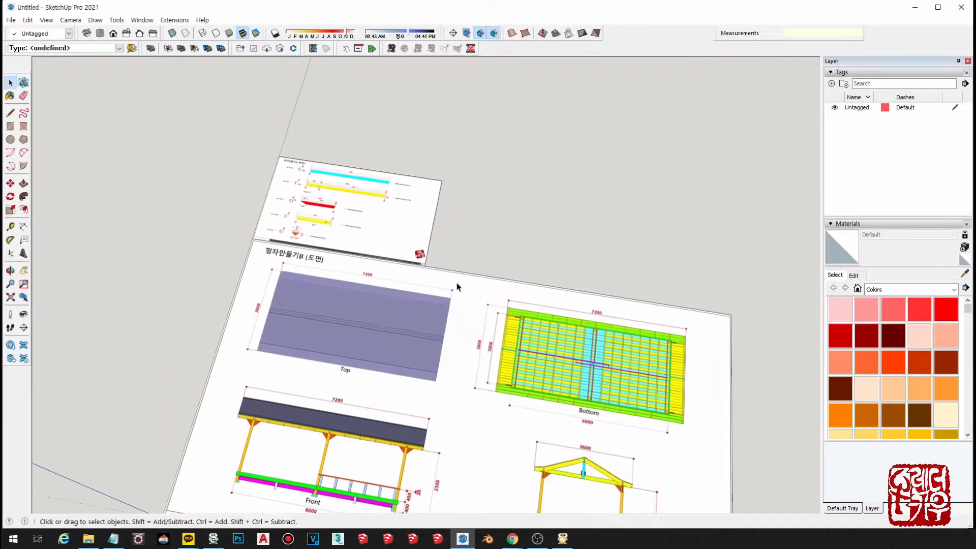
mouse_move(610, 375)
middle_mouse_down()
mouse_move(398, 218)
mouse_move(551, 316)
middle_mouse_up()
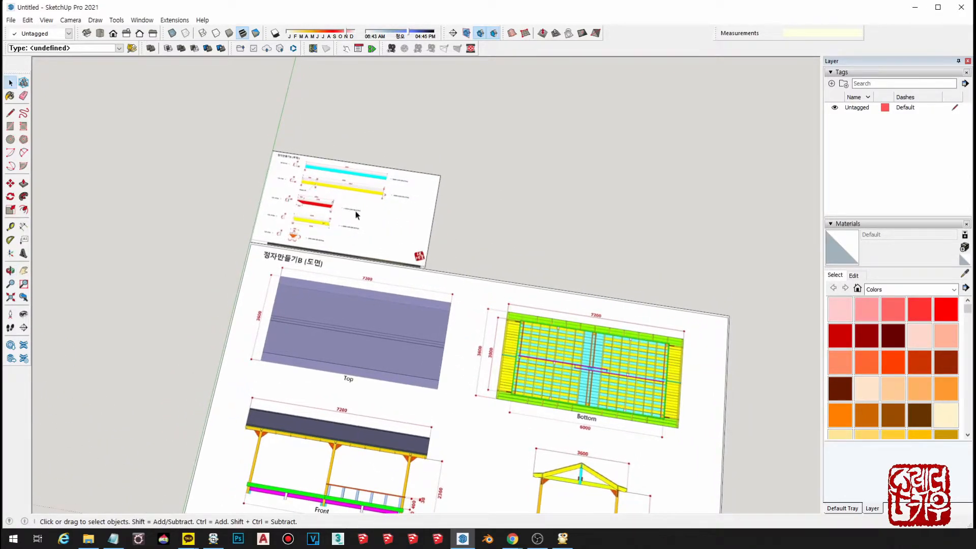
scroll(358, 216, "up", 4)
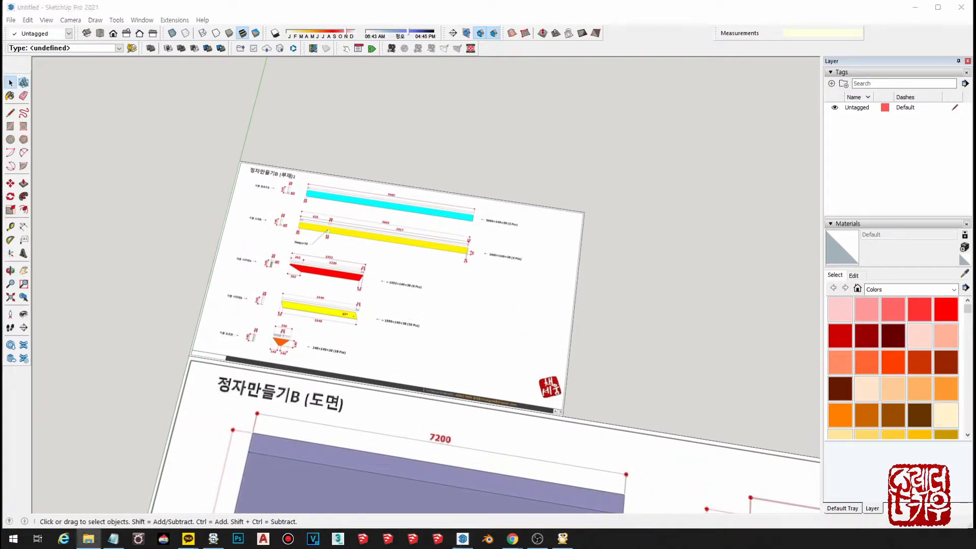
- Import the 정자만들기B_부재2 image and place it beside the 부재1 sheet, matching that sheet's right edge in height
mouse_move(797, 277)
middle_mouse_down()
mouse_move(471, 224)
mouse_move(508, 269)
middle_mouse_up()
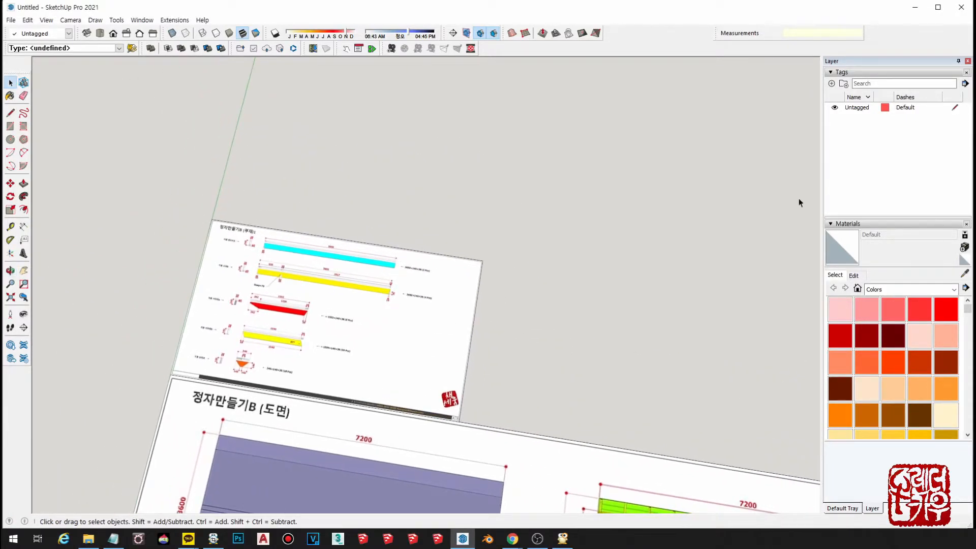
left_click(10, 21)
left_click(31, 190)
left_click(544, 296)
left_click(841, 429)
left_click(458, 426)
left_click(481, 262)
scroll(551, 277, "down", 3)
- Import the 정자만들기B_부재3 image and place it directly above the 부재1 sheet at the same width
left_click(11, 20)
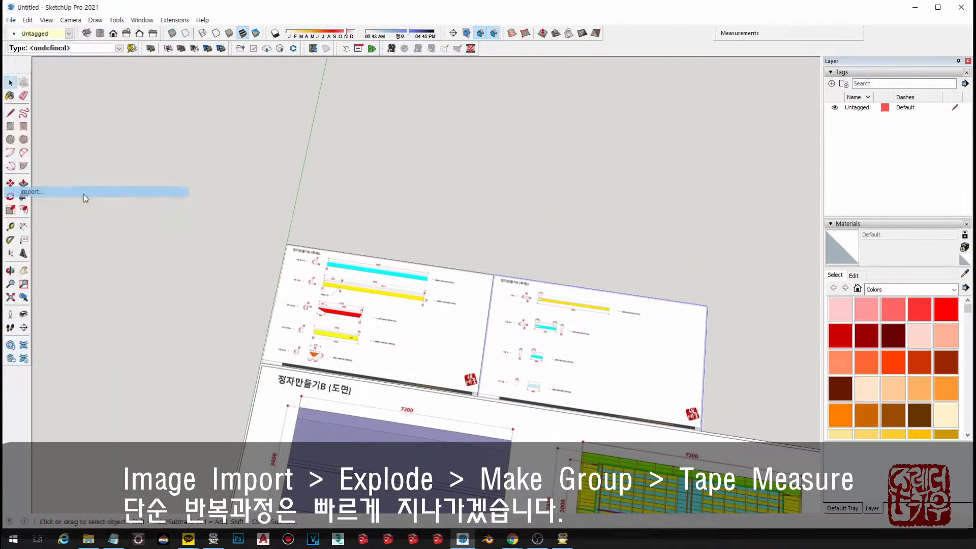
left_click(80, 195)
left_click(600, 296)
left_click(841, 429)
left_click(287, 244)
left_click(494, 275)
- Import the 정자만들기B_부재4 image and place it directly above the 부재2 sheet at the same width
left_click(11, 21)
left_click(69, 195)
left_click(654, 296)
left_click(841, 429)
left_click(494, 275)
left_click(706, 307)
scroll(343, 259, "up", 3)
left_click(387, 326)
left_click(505, 330, "shift")
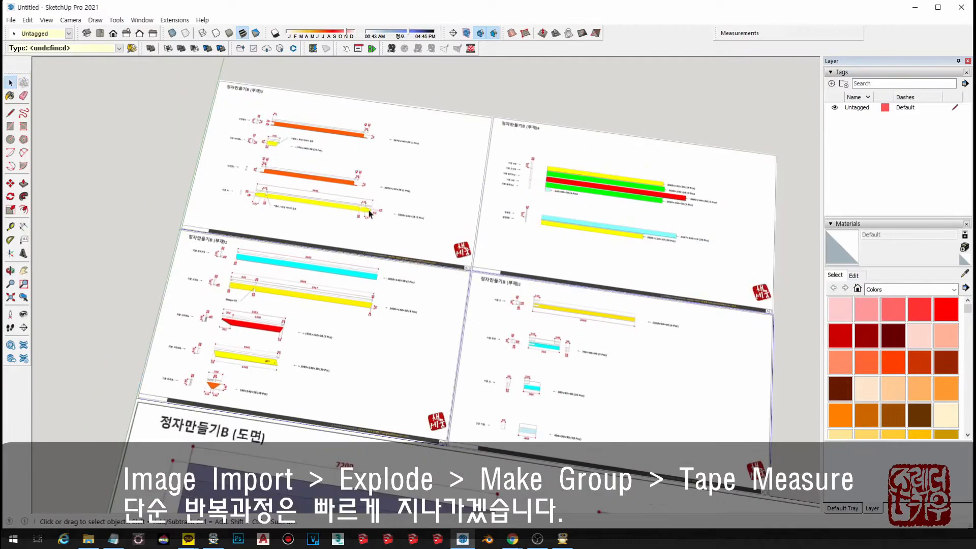
scroll(505, 332, "down", 3)
left_click(586, 366)
- Import the 정자만들기B_부재5 image and place it along the upper edge of the 부재3 sheet at the same width
left_click(10, 20)
left_click(70, 195)
left_click(710, 301)
left_click(841, 429)
left_click(277, 204)
left_click(485, 233)
- Import the 정자만들기B_부재6 image and place it along the upper edge of the 부재4 sheet at the same width
left_click(10, 21)
left_click(70, 195)
left_click(761, 300)
left_click(841, 428)
left_click(485, 234)
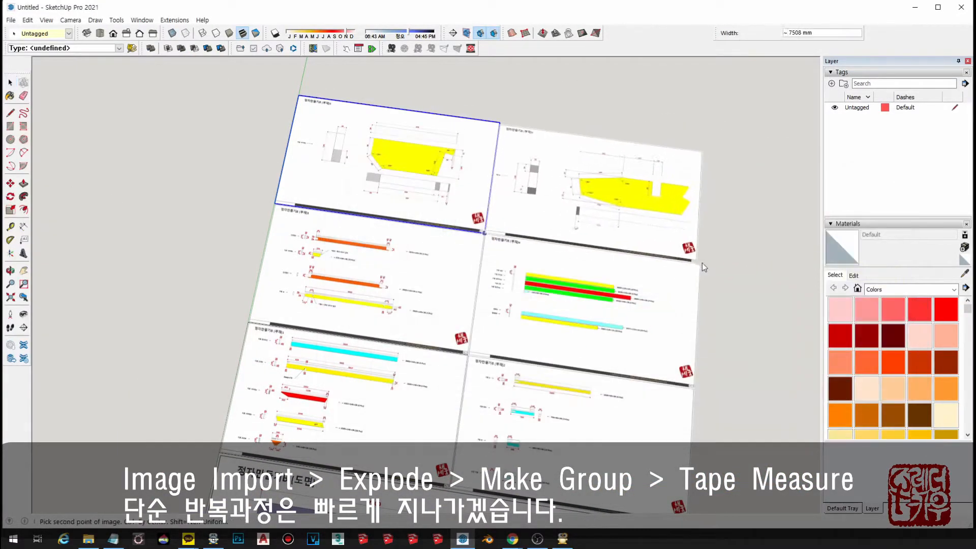
left_click(701, 261)
scroll(701, 261, "down", 3)
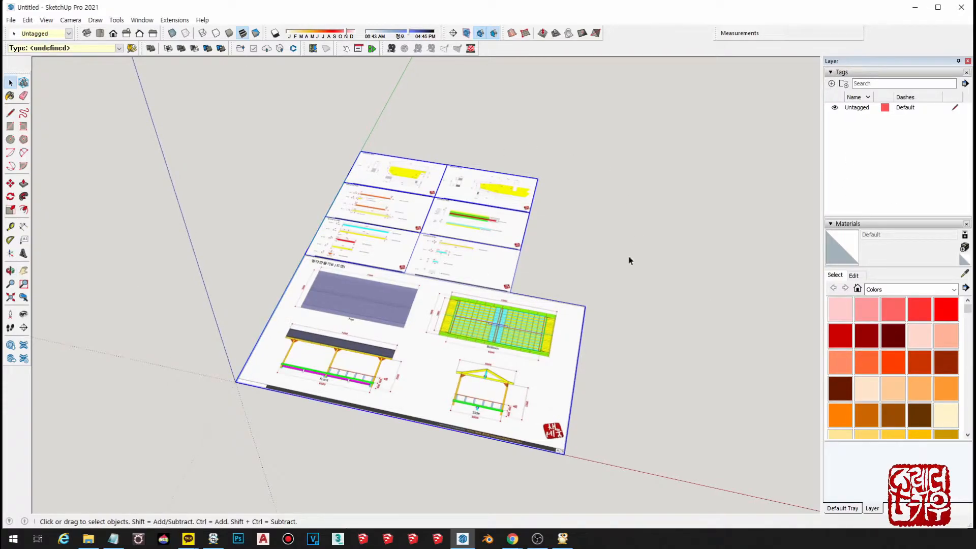
- Add a new tag and name it 도면
left_click(831, 84)
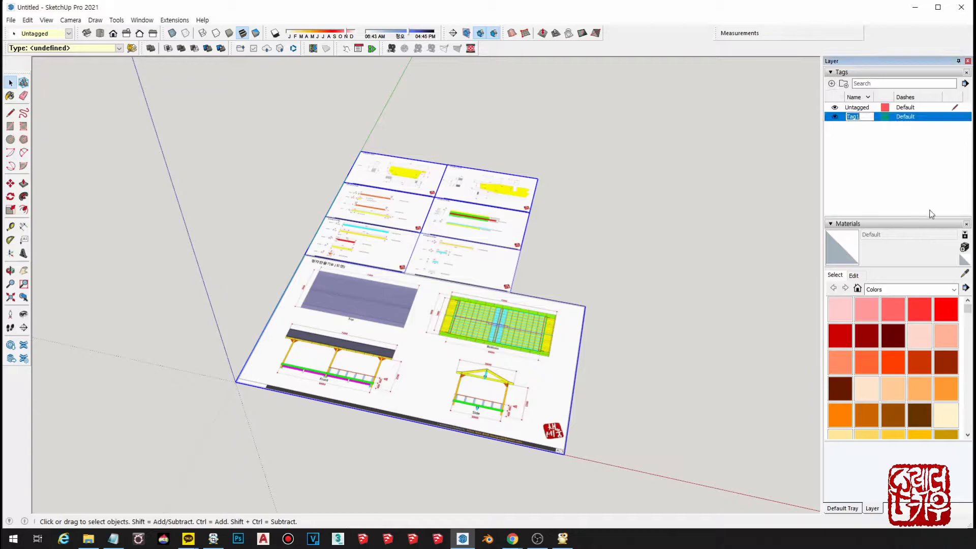
middle_click_drag(604, 229, 573, 194, "shift")
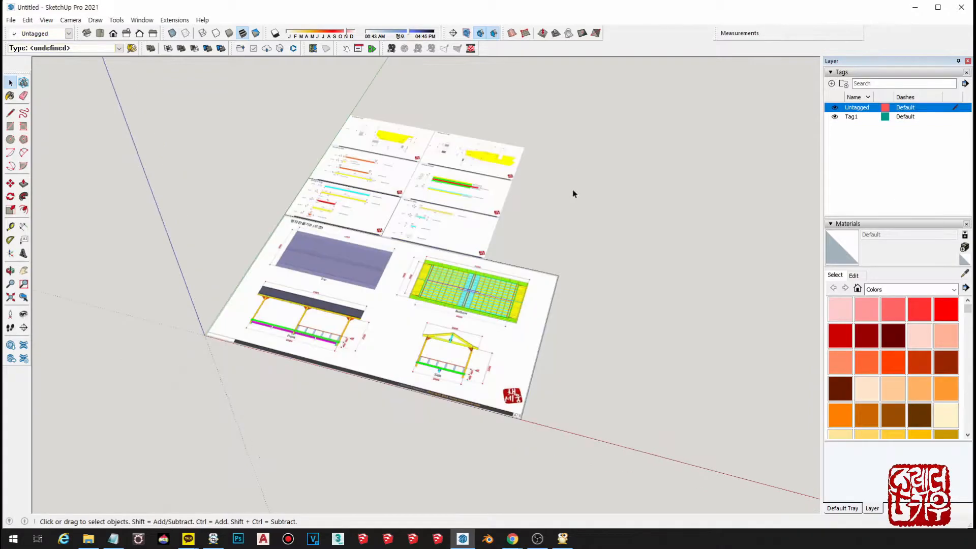
left_click(855, 118)
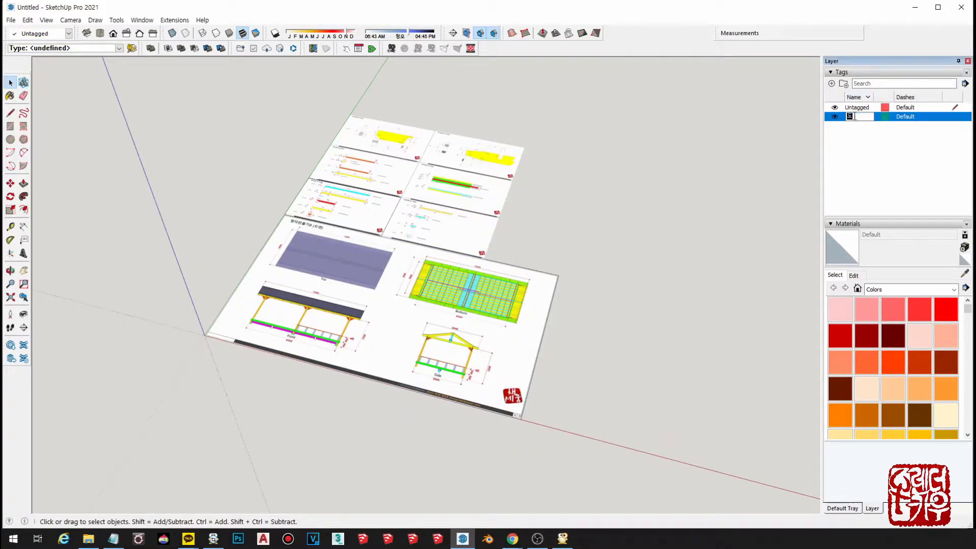
- Select all the drawing and parts sheets and combine them into one group
mouse_move(708, 420)
left_mouse_down()
mouse_move(232, 94)
mouse_move(195, 103)
left_mouse_up()
left_click(648, 446)
right_click(376, 190)
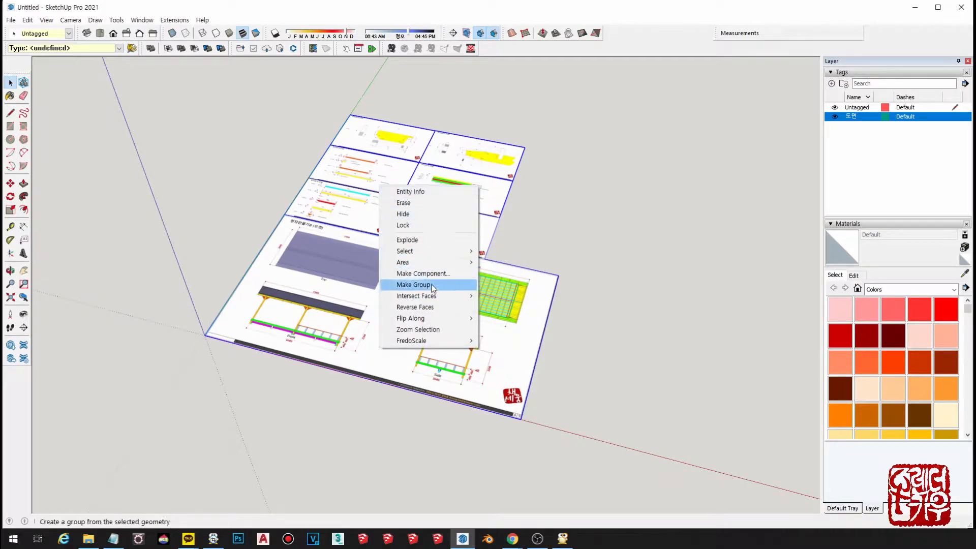
left_click(413, 284)
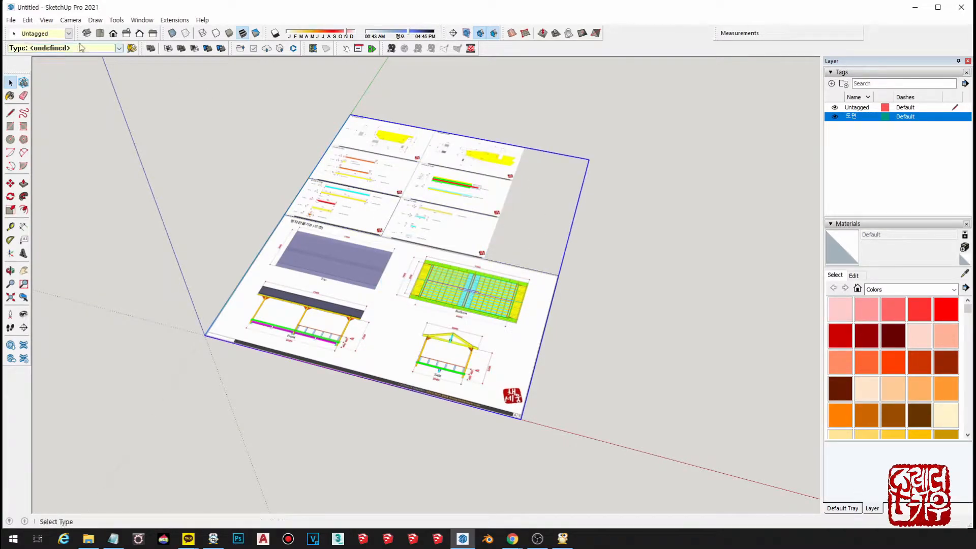
- Assign the combined sheet group to the 도면 tag and toggle that tag's visibility off and on to check it
left_click(51, 34)
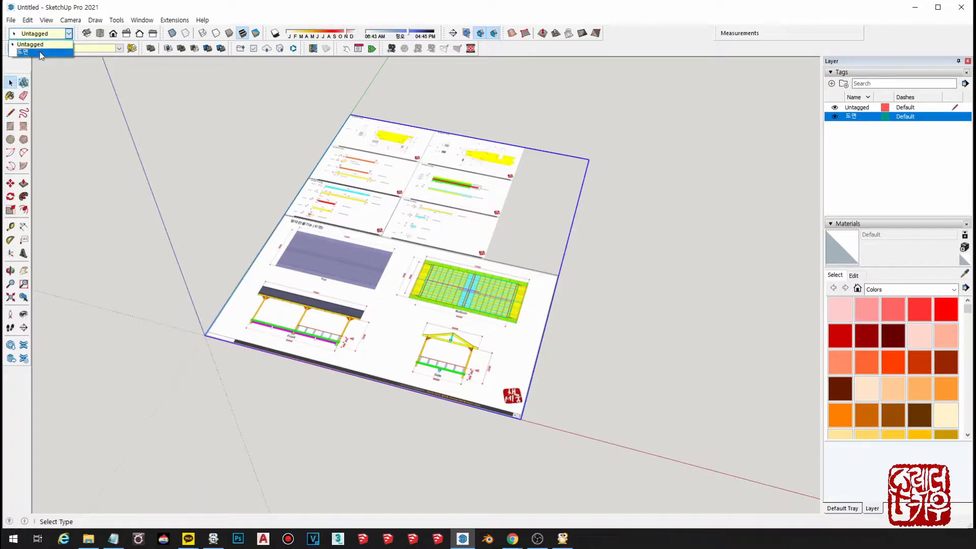
left_click(22, 51)
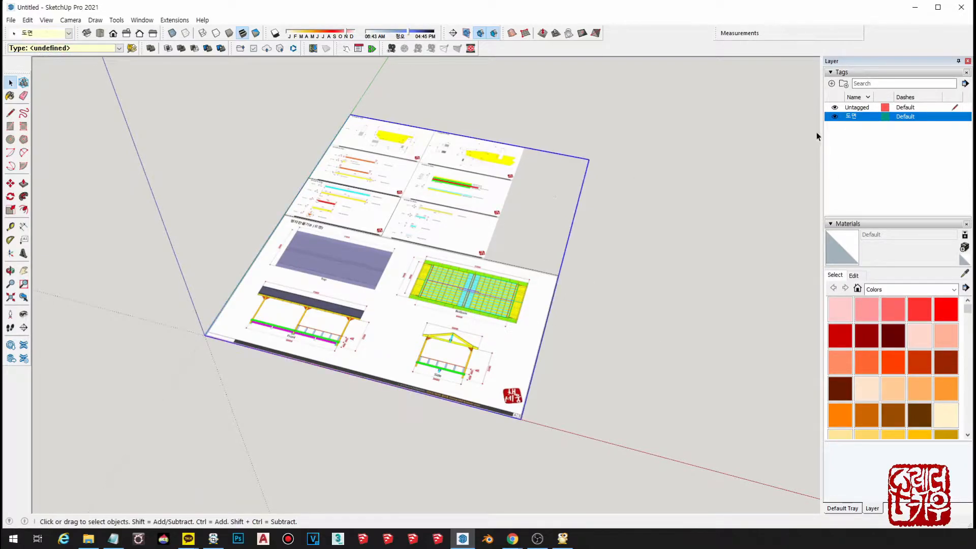
left_click(834, 117)
left_click(834, 117)
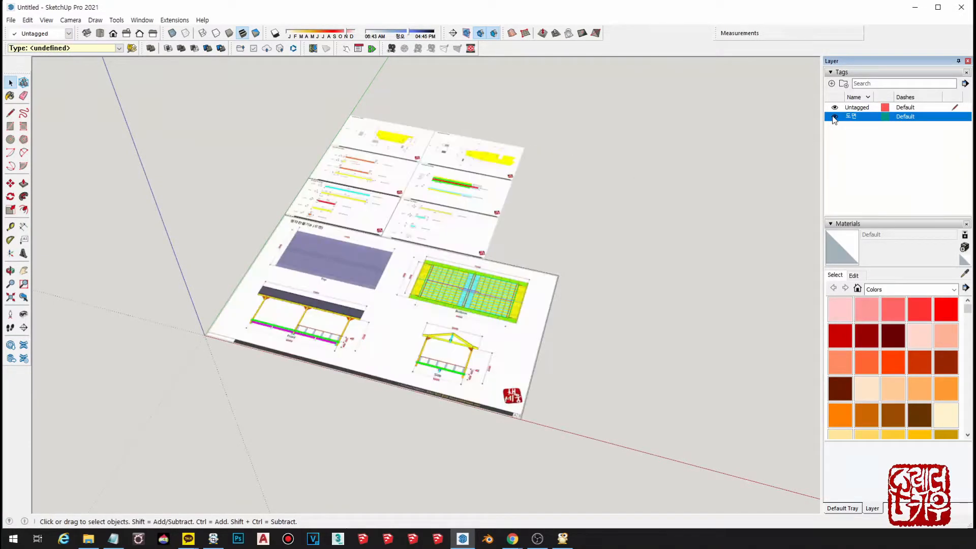
- Lock the combined sheet group
left_click(440, 193)
mouse_move(413, 225)
middle_mouse_down()
mouse_move(435, 226)
mouse_move(418, 175)
mouse_move(428, 208)
middle_mouse_up()
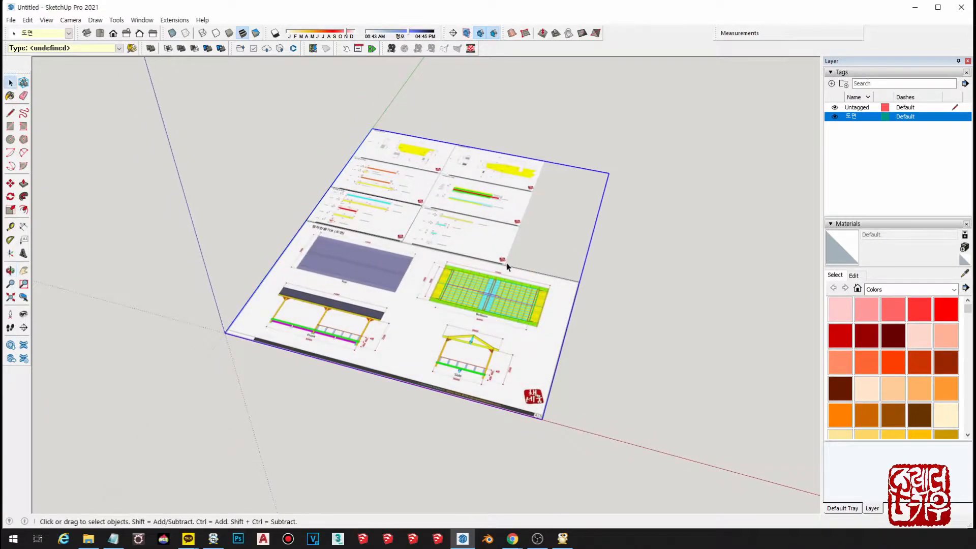
right_click(458, 208)
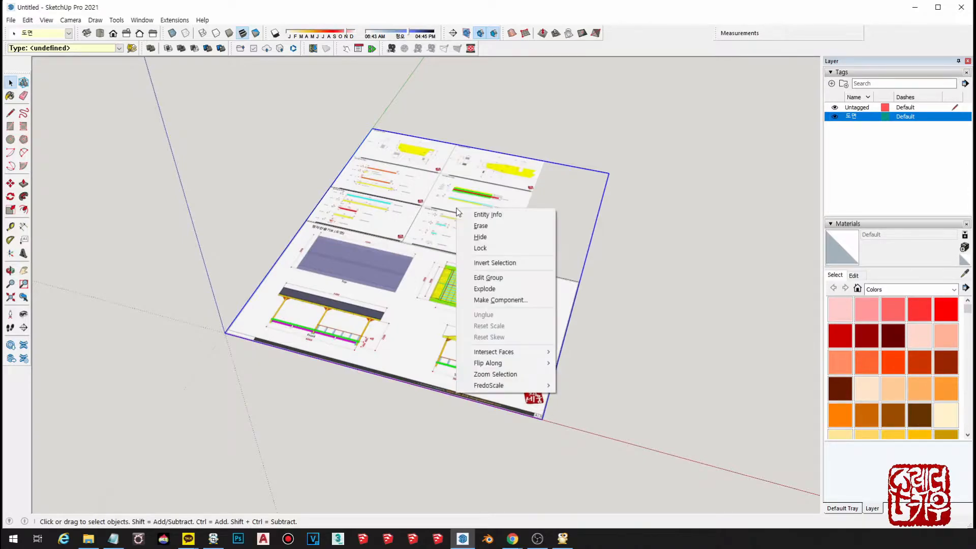
left_click(507, 249)
- Check the lock on the sheet group by selecting it and reviewing which editing options are available
left_click(666, 364)
left_click(418, 260)
left_click(620, 382)
left_click(484, 338)
mouse_move(404, 316)
middle_mouse_down()
mouse_move(394, 258)
mouse_move(475, 183)
mouse_move(409, 243)
mouse_move(407, 301)
mouse_move(425, 288)
mouse_move(413, 307)
middle_mouse_up()
key("m")
key("space")
left_click(413, 267)
right_click(410, 227)
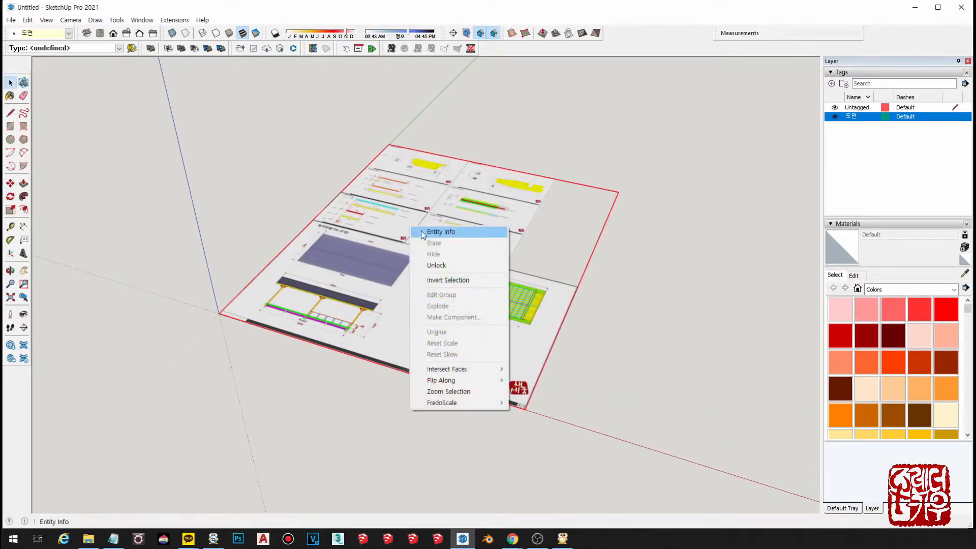
left_click(458, 265)
left_click(189, 189)
middle_click_drag(470, 260, 493, 327)
left_click(391, 177)
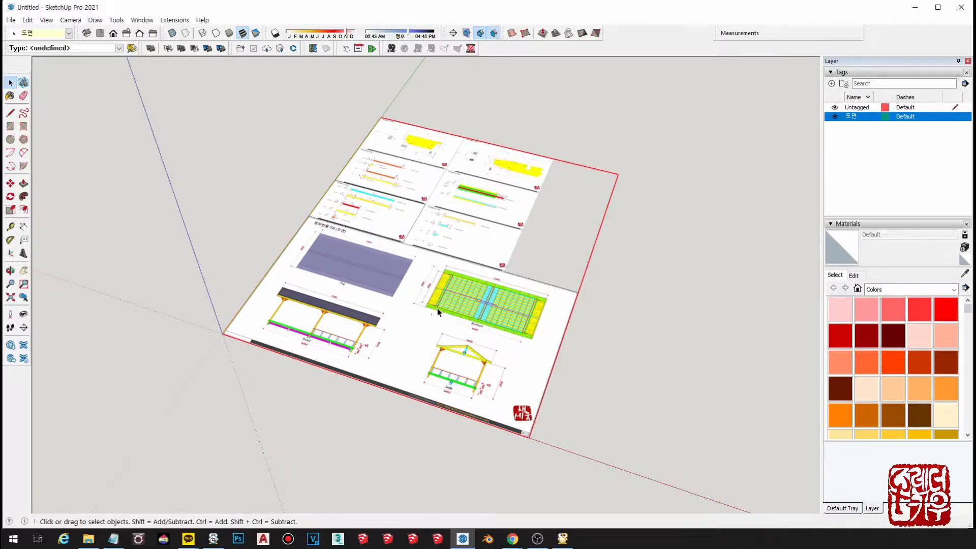
- Examine the 지붕 종도리1 part at the top of the 정자만들기B (부재)1 sheet
mouse_move(498, 301)
middle_mouse_down()
mouse_move(447, 26)
mouse_move(452, 279)
mouse_move(507, 311)
mouse_move(537, 298)
mouse_move(540, 381)
middle_mouse_up()
scroll(392, 170, "up", 5)
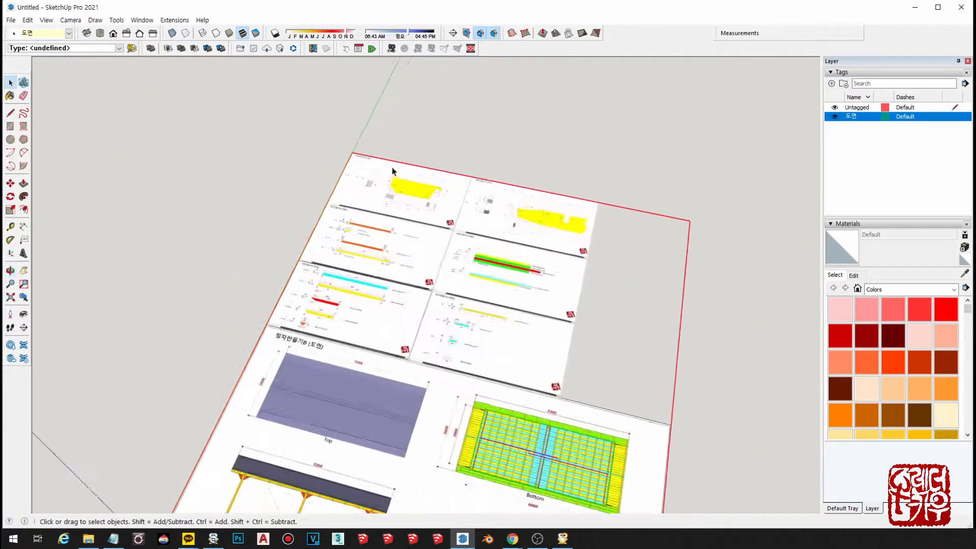
mouse_move(377, 175)
middle_mouse_down()
mouse_move(426, 127)
mouse_move(359, 279)
middle_mouse_up()
scroll(311, 183, "up", 3)
middle_click_drag(312, 133, 320, 194, "shift")
scroll(321, 233, "up", 3)
middle_click_drag(327, 271, 229, 205)
scroll(354, 290, "up", 3)
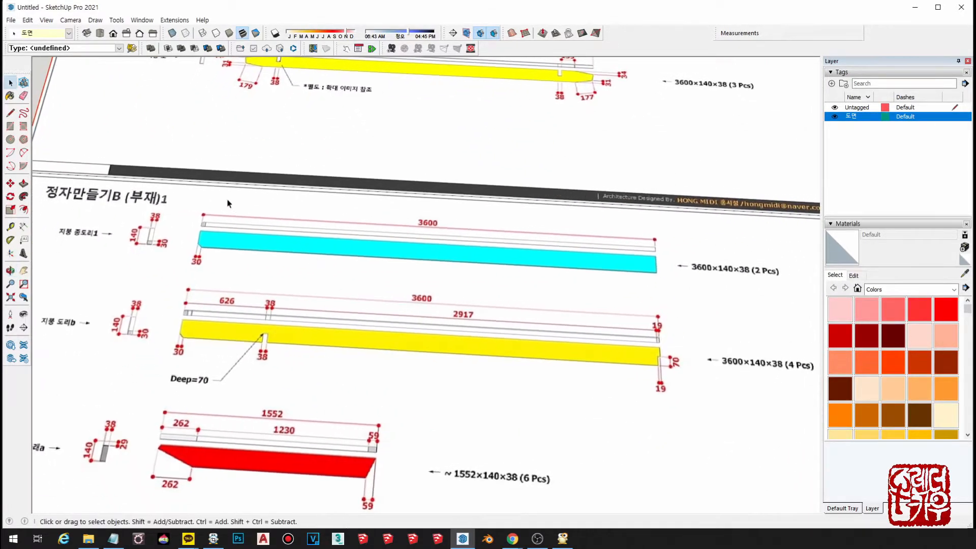
- Draw a 3600 × 140 mm rectangle on the sheet just below the cyan 지붕 종도리1 part
left_click(10, 125)
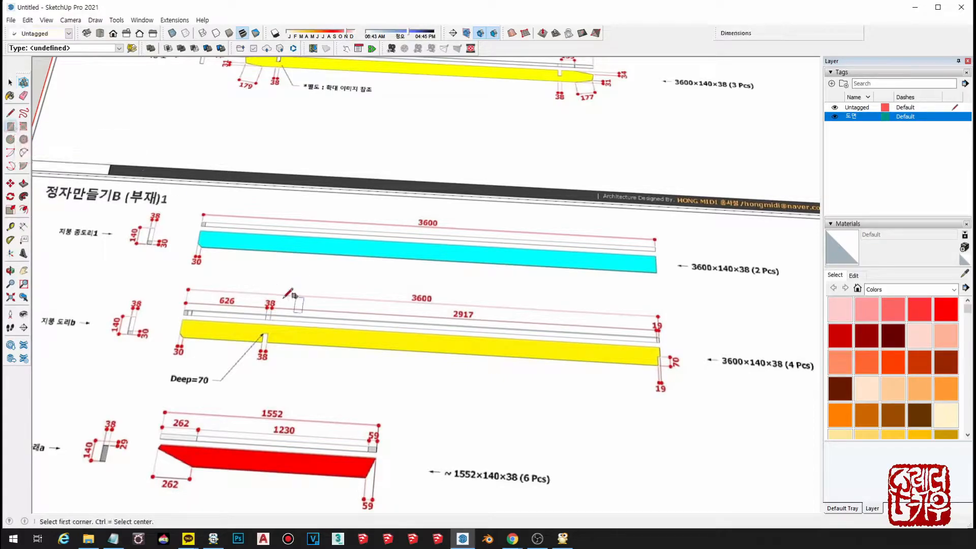
scroll(709, 251, "down", 1)
scroll(163, 239, "up", 3)
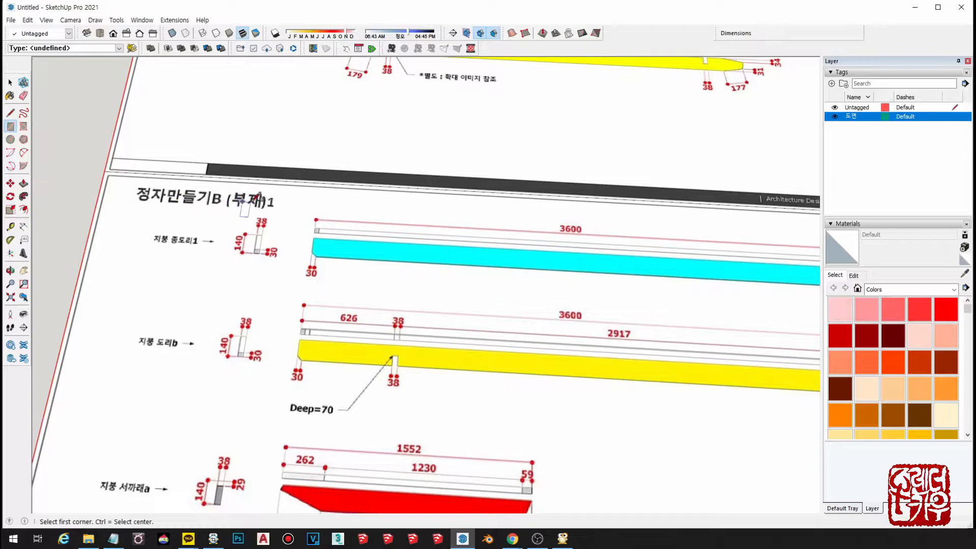
scroll(219, 238, "up", 1)
scroll(206, 236, "down", 2)
middle_click_drag(224, 244, 477, 257)
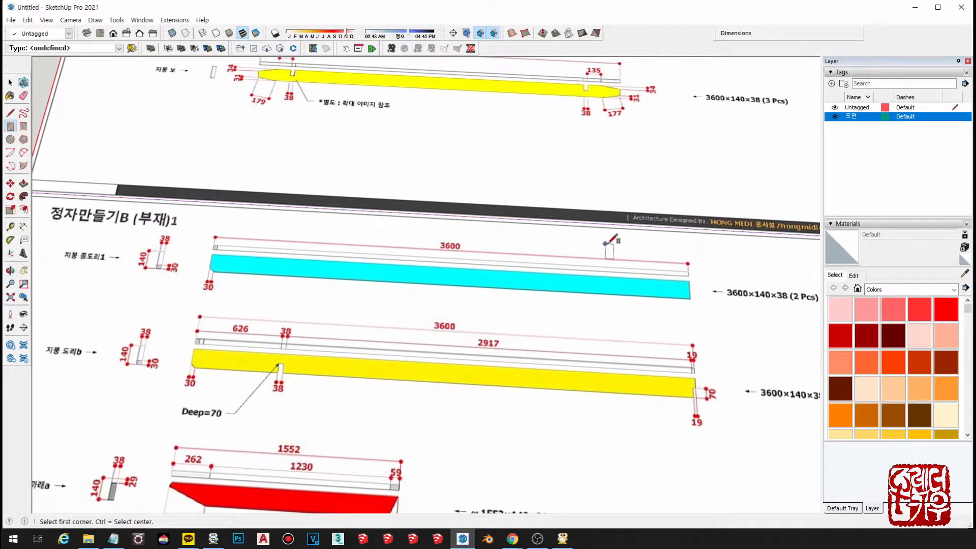
middle_click_drag(672, 284, 732, 295)
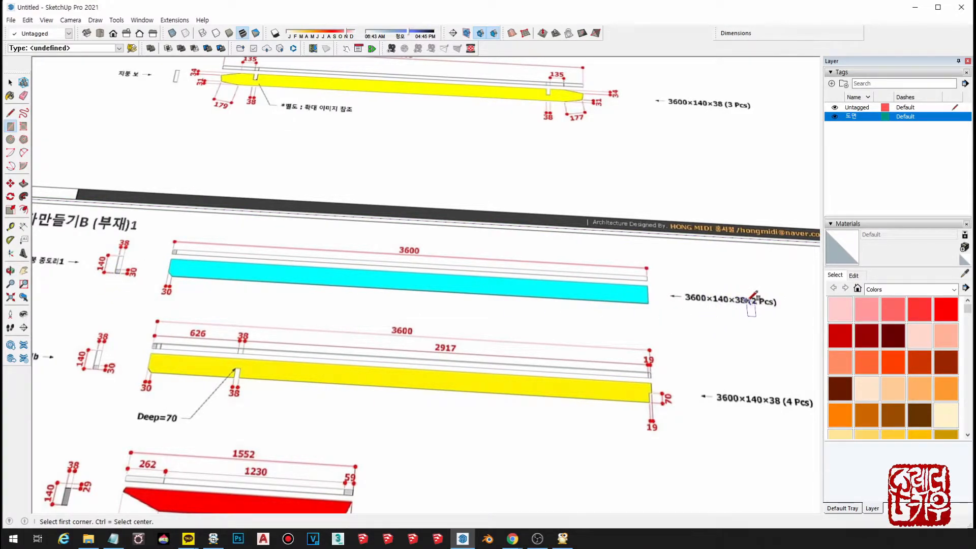
left_click(257, 287)
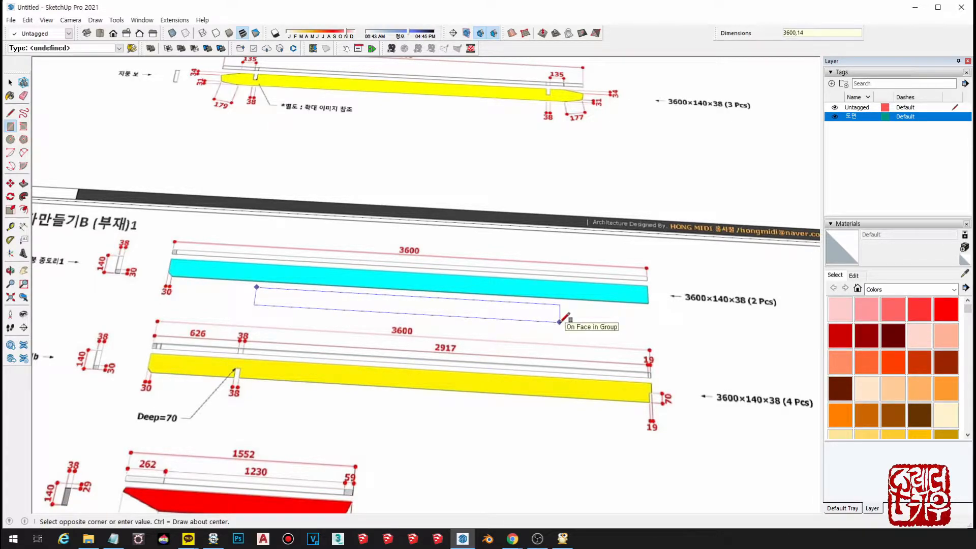
type("3600,140")
key("Return")
- Extrude the rectangle 38 mm upward into a solid board
key("p")
middle_click_drag(561, 326, 508, 314)
left_click(507, 314)
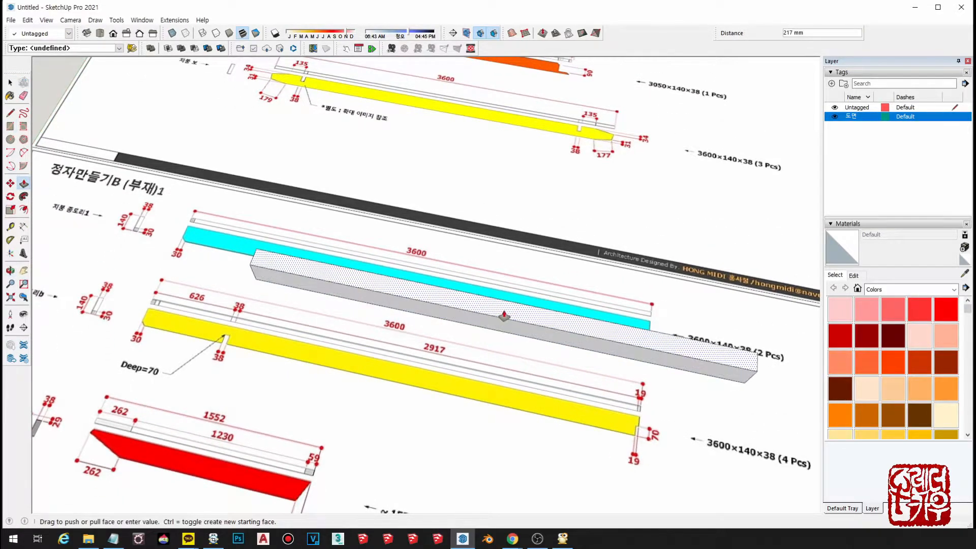
type("38")
key("Return")
key("space")
- Place a guide line 30 mm inward from the board's short end edge, at the drawing's chamfered end
mouse_move(503, 320)
middle_mouse_down()
mouse_move(494, 298)
mouse_move(439, 323)
middle_mouse_up()
left_click(440, 323)
mouse_move(218, 284)
middle_mouse_down()
mouse_move(361, 314)
mouse_move(223, 303)
middle_mouse_up()
scroll(216, 288, "up", 5)
middle_click_drag(193, 261, 458, 366)
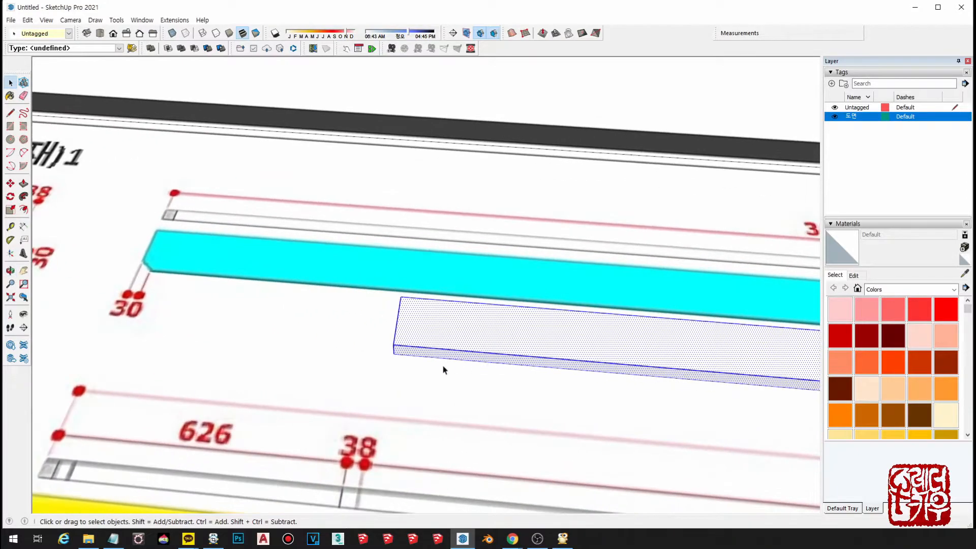
scroll(390, 330, "up", 3)
scroll(392, 325, "up", 2)
key("t")
left_click(415, 338)
type("30")
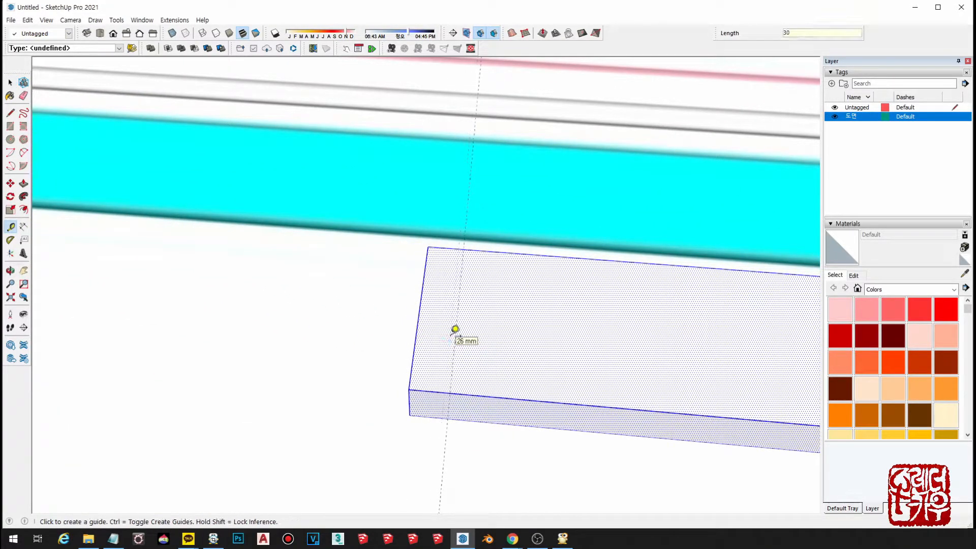
key("Return")
- Place a second guide line 30 mm inward from the board's lower long edge
scroll(455, 329, "down", 6)
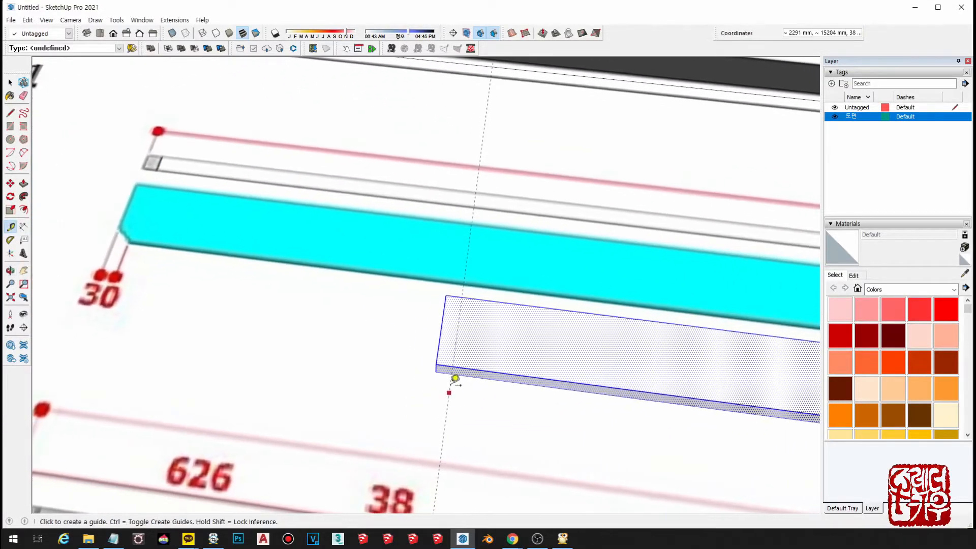
scroll(478, 369, "up", 3)
left_click(467, 393)
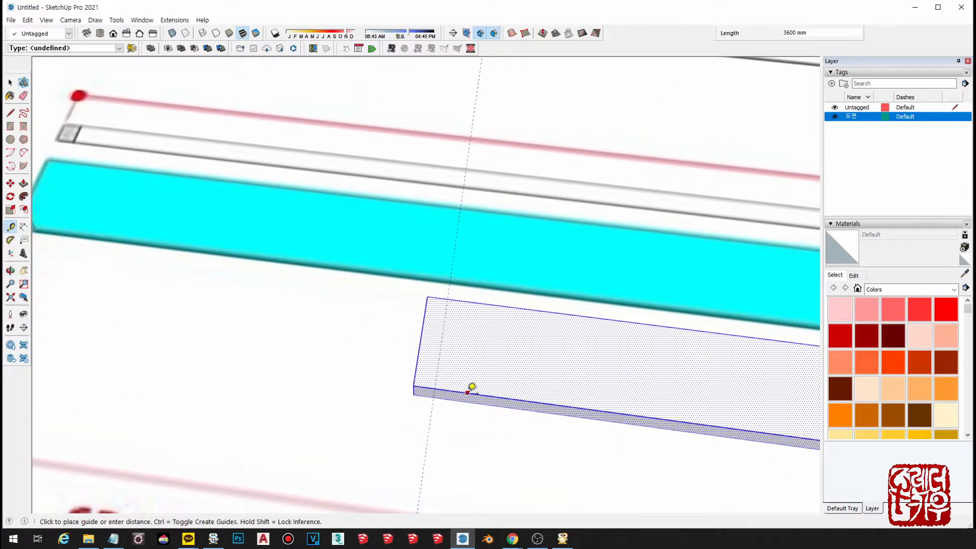
type("30")
key("Return")
key("space")
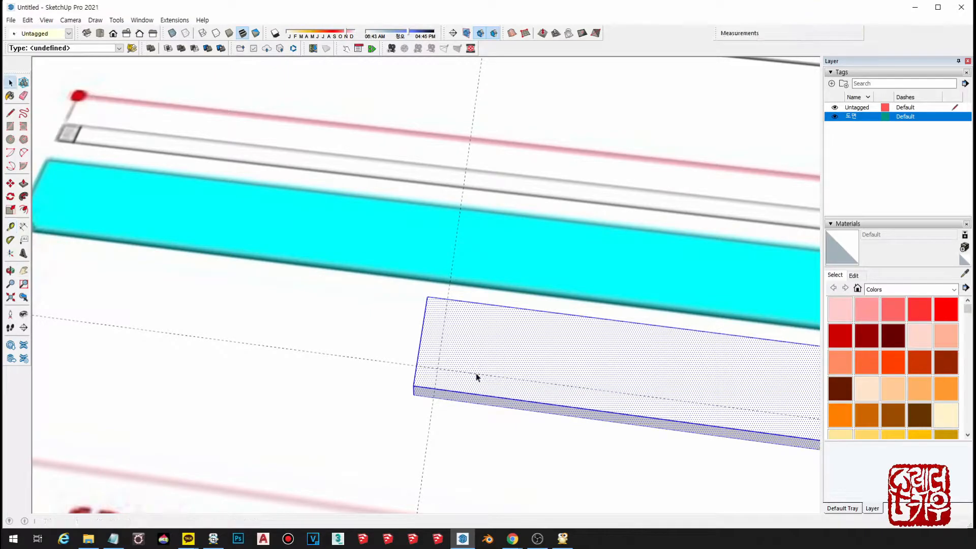
- Draw a diagonal across the board corner between the two guides and push the triangle through to chamfer the corner
scroll(477, 373, "up", 1)
key("l")
left_click(401, 360)
left_click(424, 385)
middle_click_drag(429, 387, 416, 314)
key("space")
left_click(402, 372)
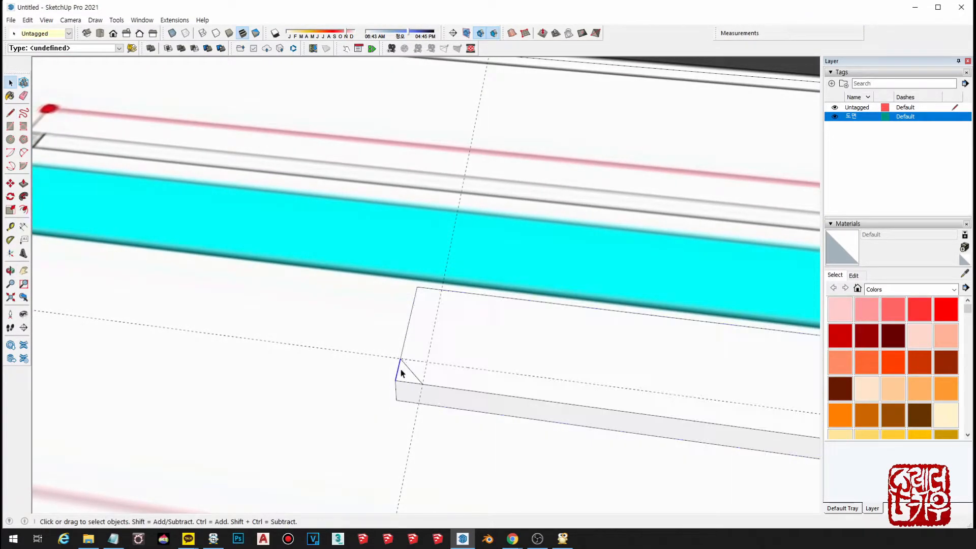
key("p")
left_click(405, 387)
left_click(451, 415)
scroll(450, 415, "down", 8)
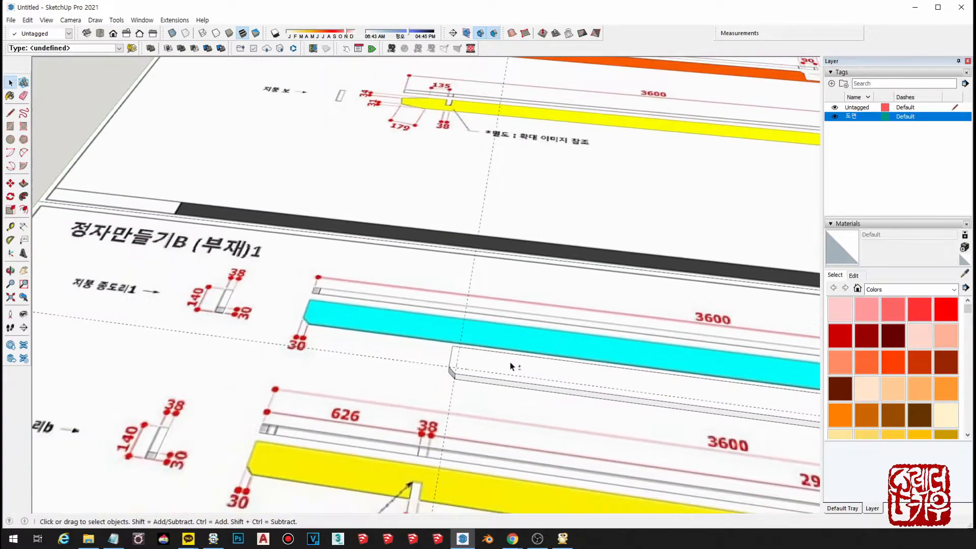
- Select the entire chamfered board and paint it with the pink Color A02 material
key("space")
scroll(430, 369, "down", 5)
left_click(476, 373)
scroll(476, 376, "down", 2)
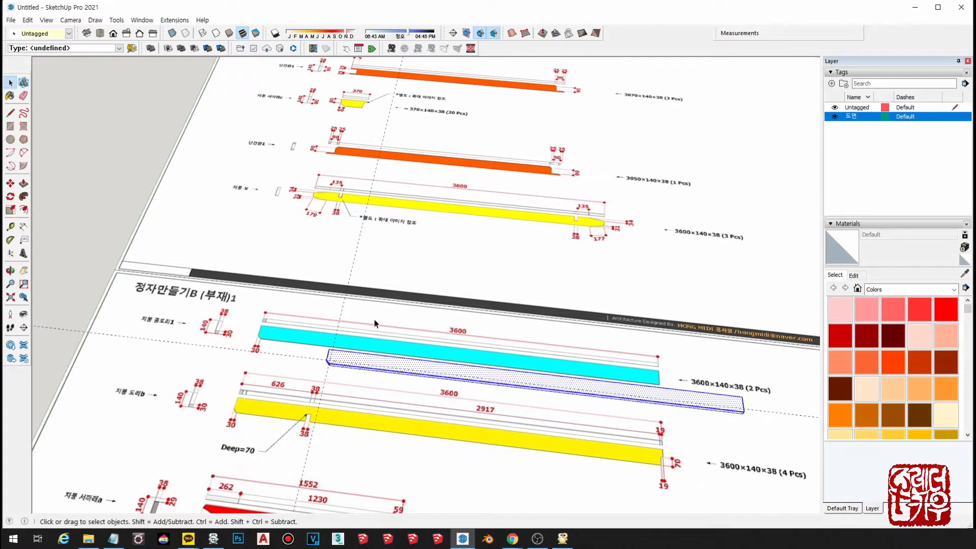
middle_click_drag(464, 366, 414, 334, "shift")
scroll(424, 342, "up", 1)
triple_click(424, 342)
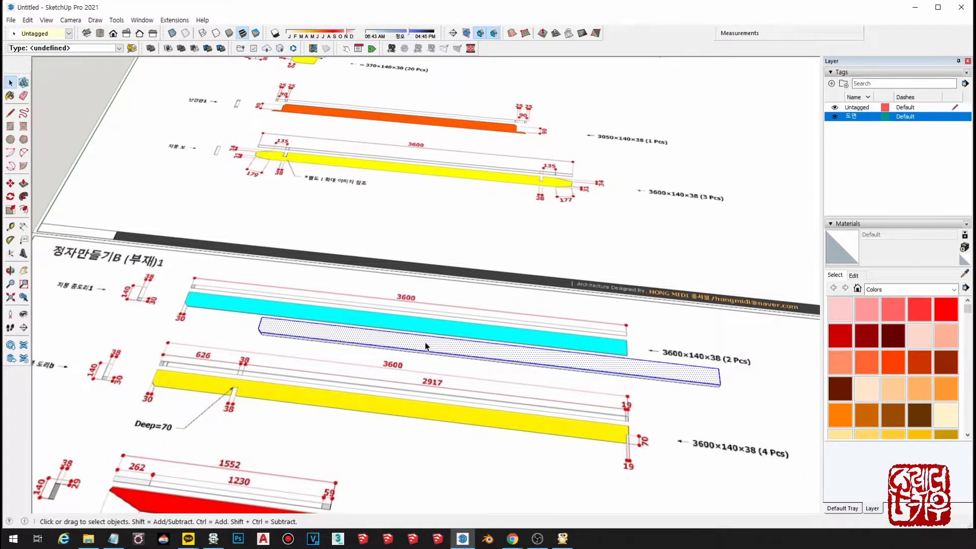
mouse_move(530, 364)
middle_mouse_down("shift")
mouse_move(510, 349)
mouse_move(501, 362)
mouse_move(504, 350)
middle_mouse_up("shift")
scroll(511, 322, "down", 4)
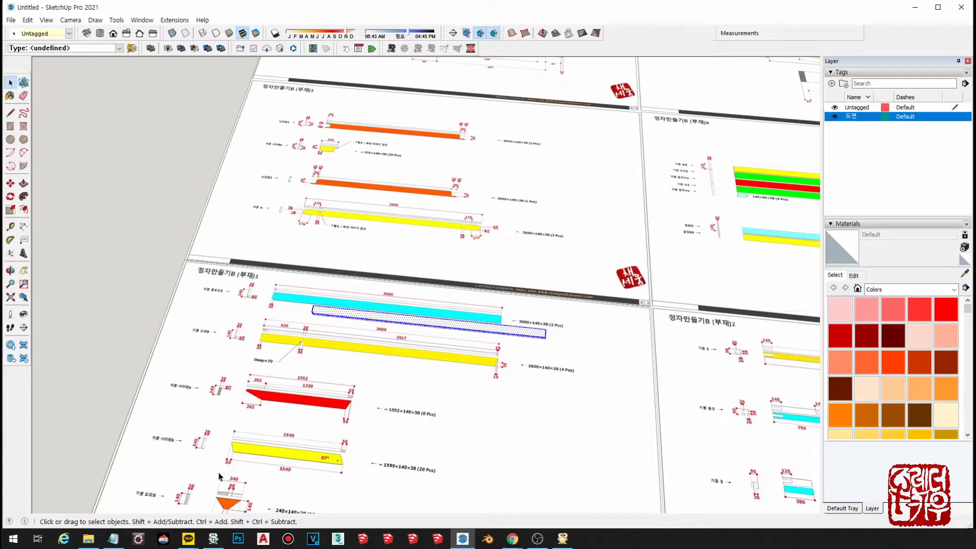
scroll(447, 316, "up", 5)
scroll(496, 325, "down", 4)
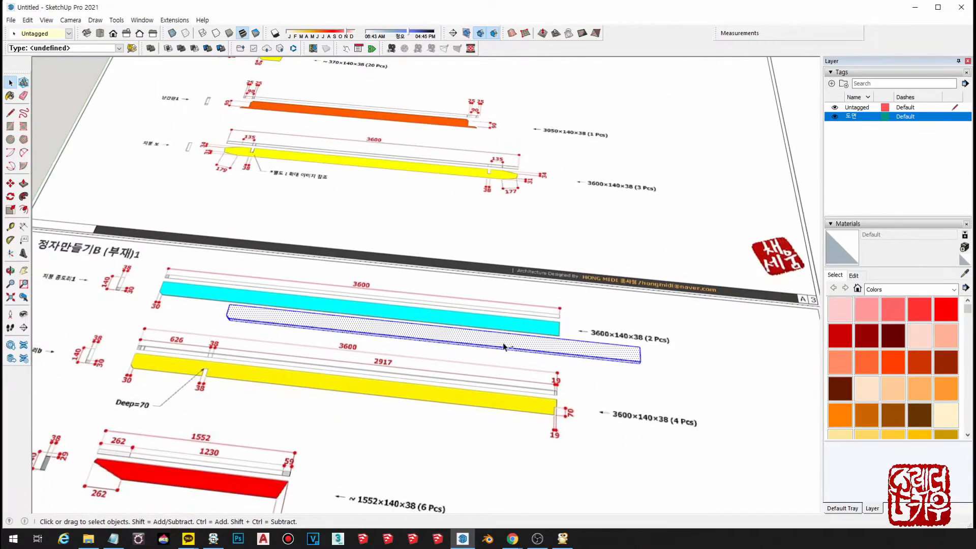
scroll(443, 342, "up", 2)
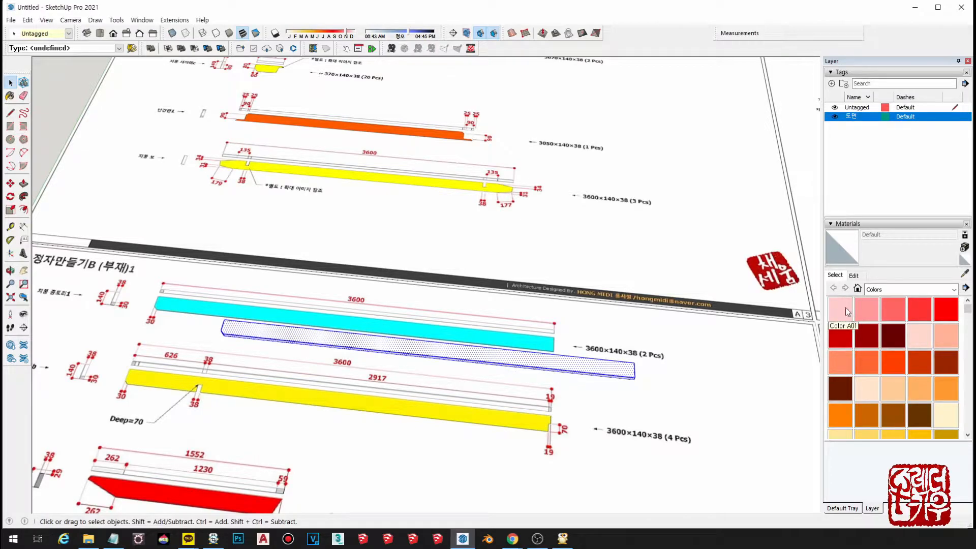
left_click(847, 311)
left_click(875, 311)
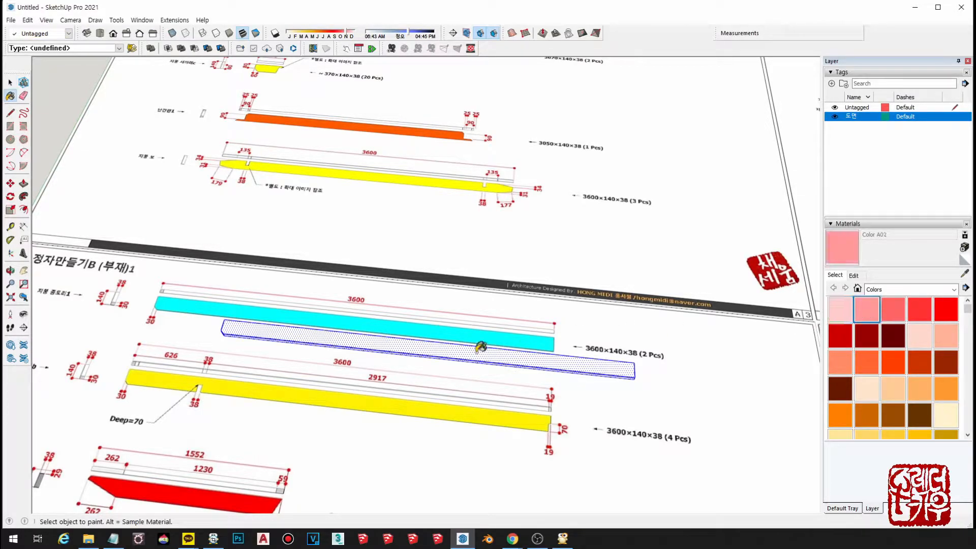
left_click(401, 339)
mouse_move(401, 340)
middle_mouse_down()
mouse_move(389, 300)
mouse_move(427, 352)
middle_mouse_up()
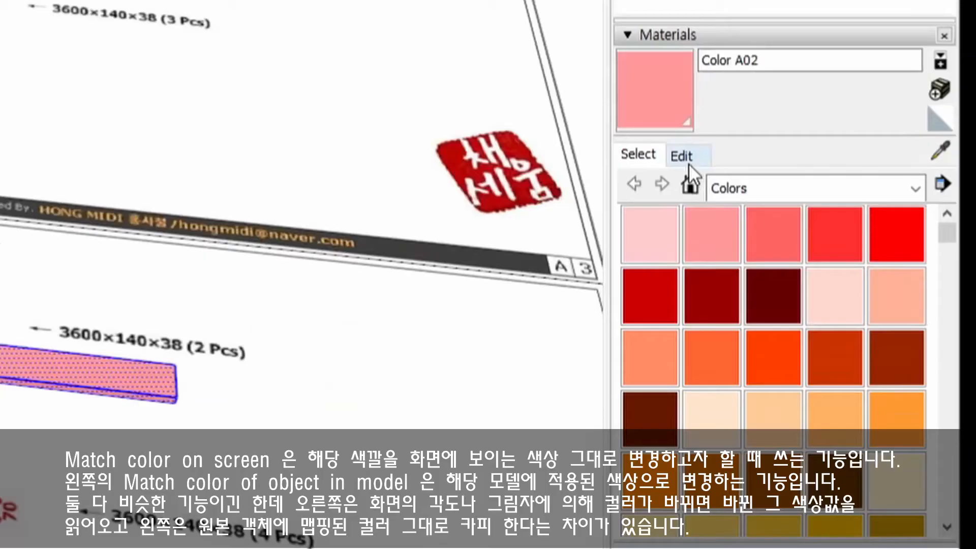
- Edit Color A02 to match the on-screen cyan of the 지붕 종도리1 part in the drawing
left_click(853, 275)
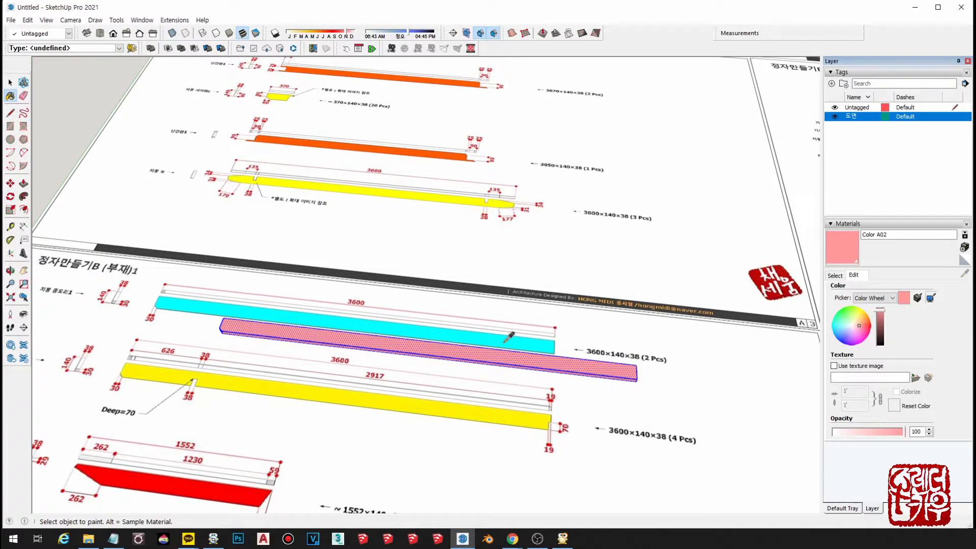
left_click(479, 335)
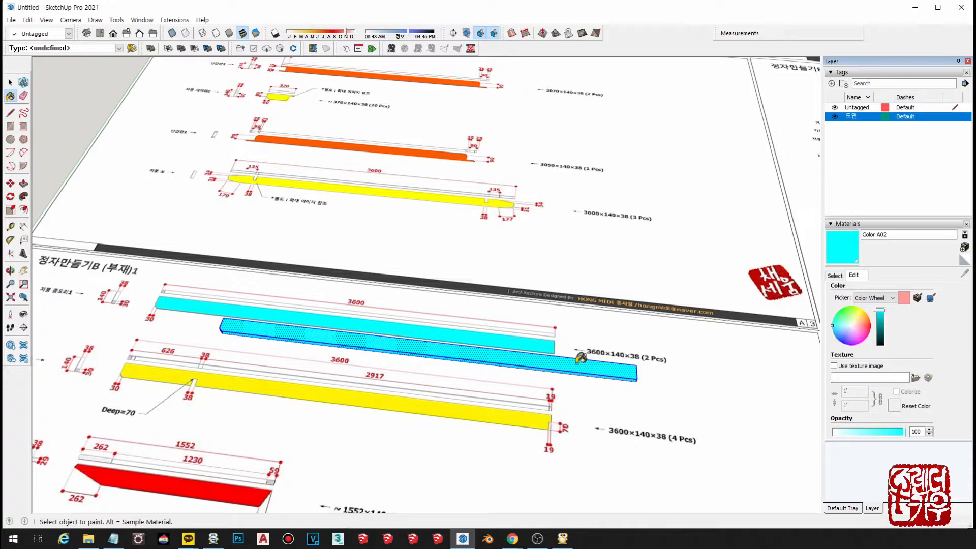
middle_click_drag(516, 353, 496, 312)
key("space")
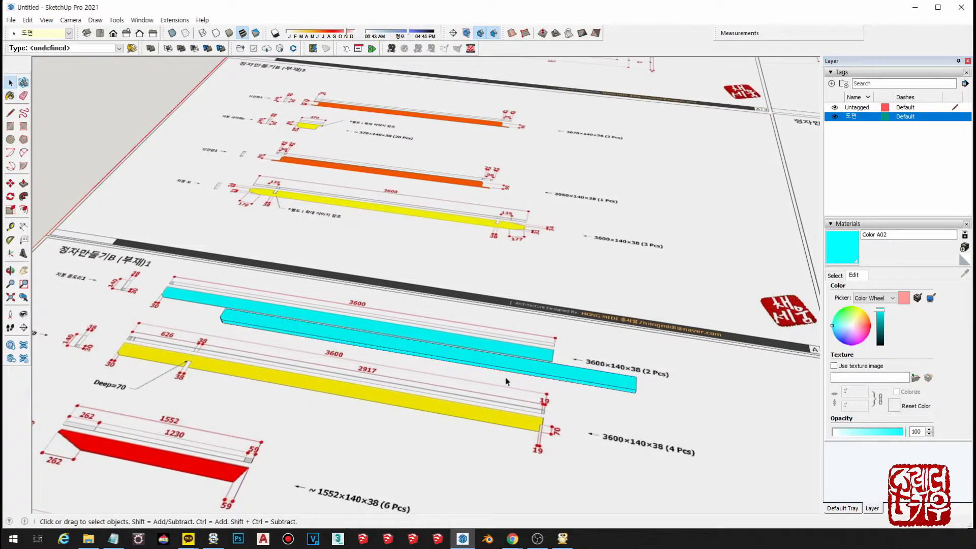
- Select the whole cyan board and make it a component with the default definition name
left_click(507, 364)
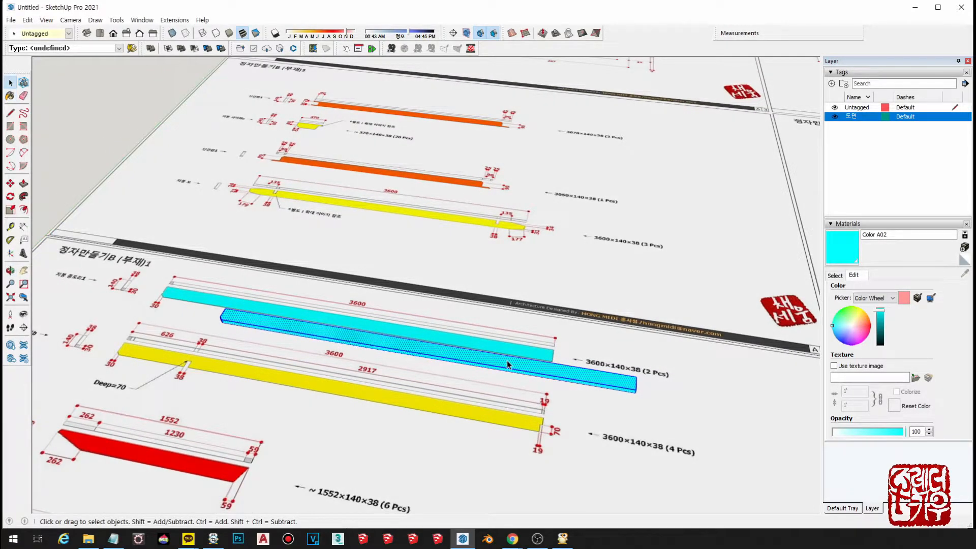
right_click(426, 350)
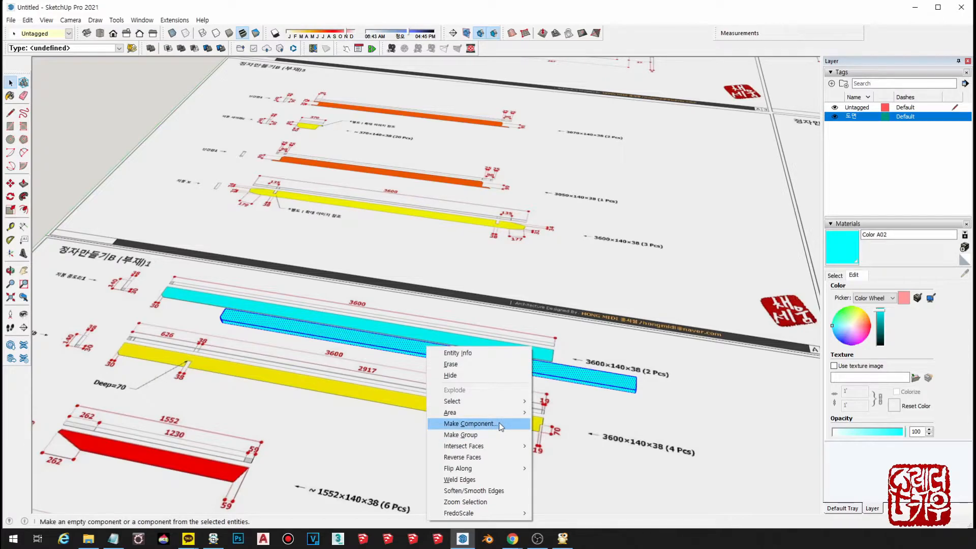
left_click(468, 424)
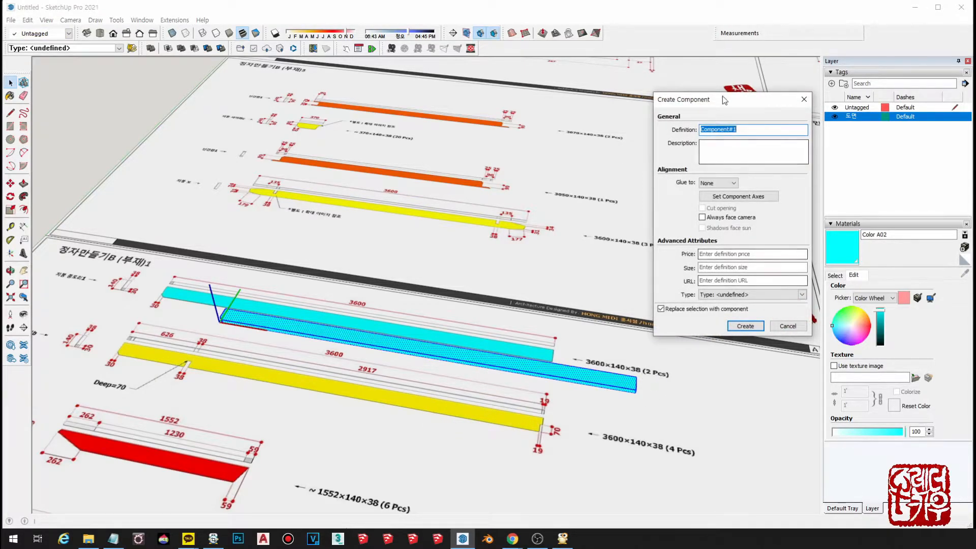
left_click_drag(725, 99, 604, 100)
left_click(635, 326)
middle_click_drag(625, 338, 649, 415)
left_click(651, 412)
scroll(508, 376, "up", 5)
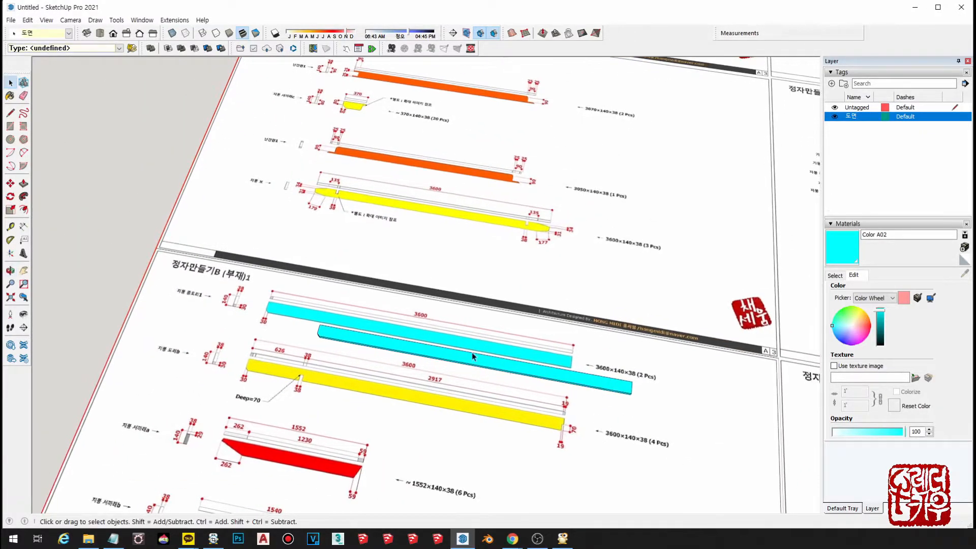
- Check the materials used in the model and return to the Colors collection
left_click(835, 276)
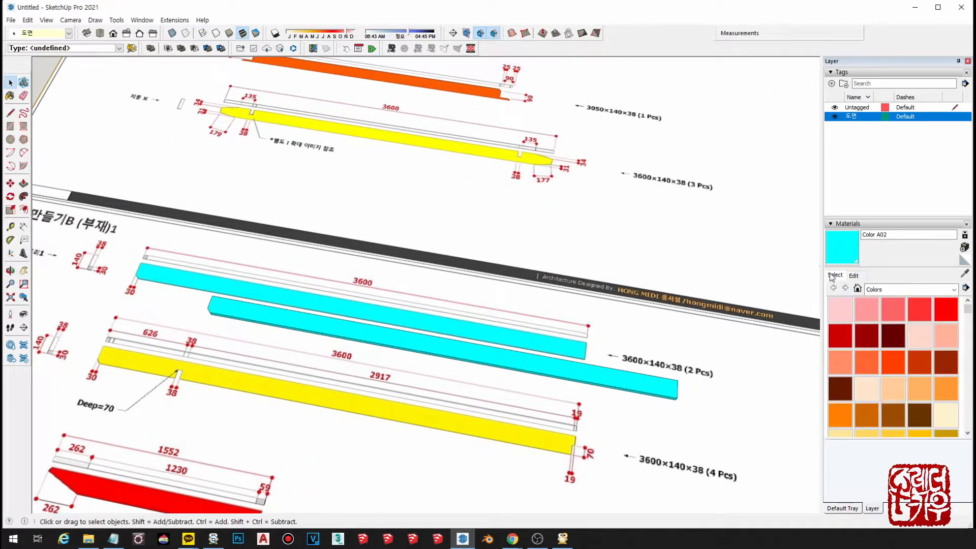
scroll(612, 350, "down", 3)
left_click(857, 288)
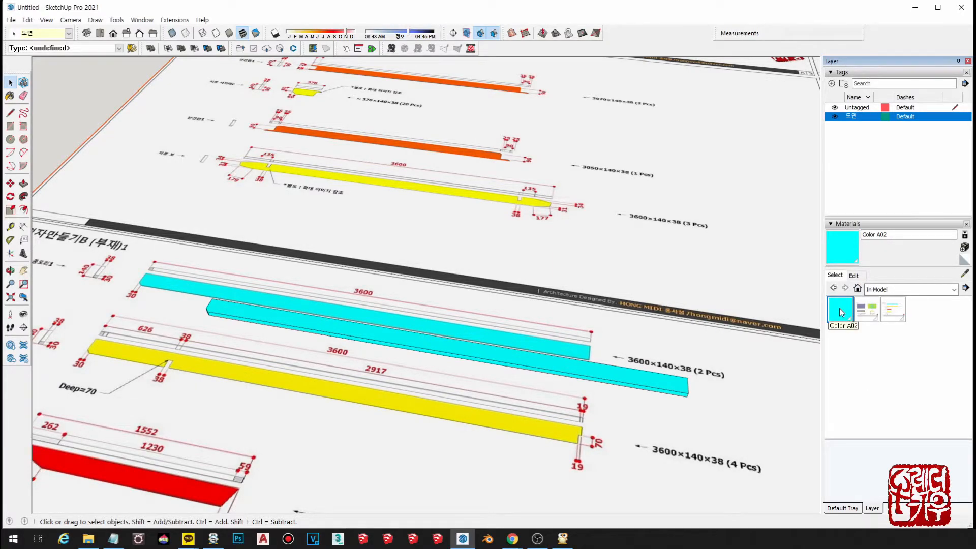
scroll(657, 373, "down", 2)
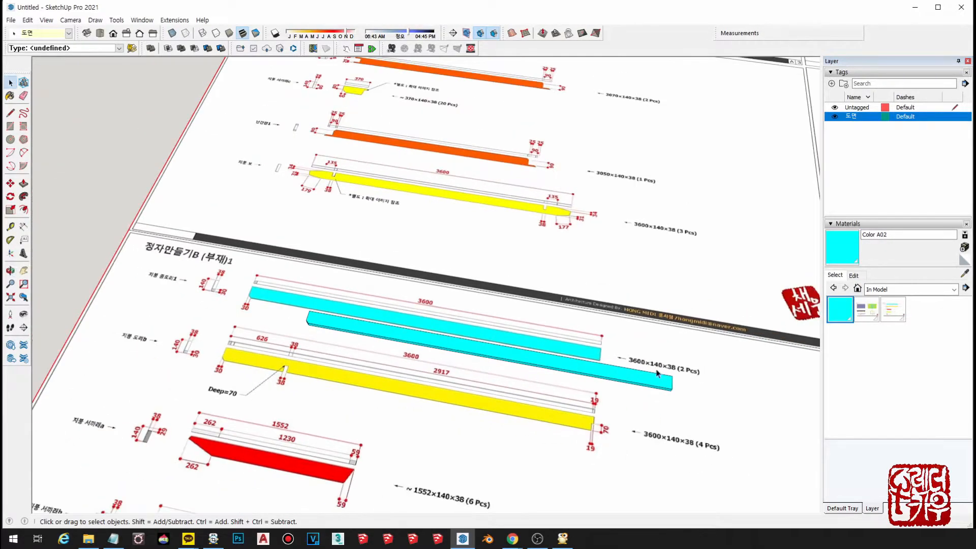
left_click(834, 287)
middle_click_drag(673, 331, 455, 279)
scroll(440, 277, "up", 2)
scroll(425, 264, "down", 3)
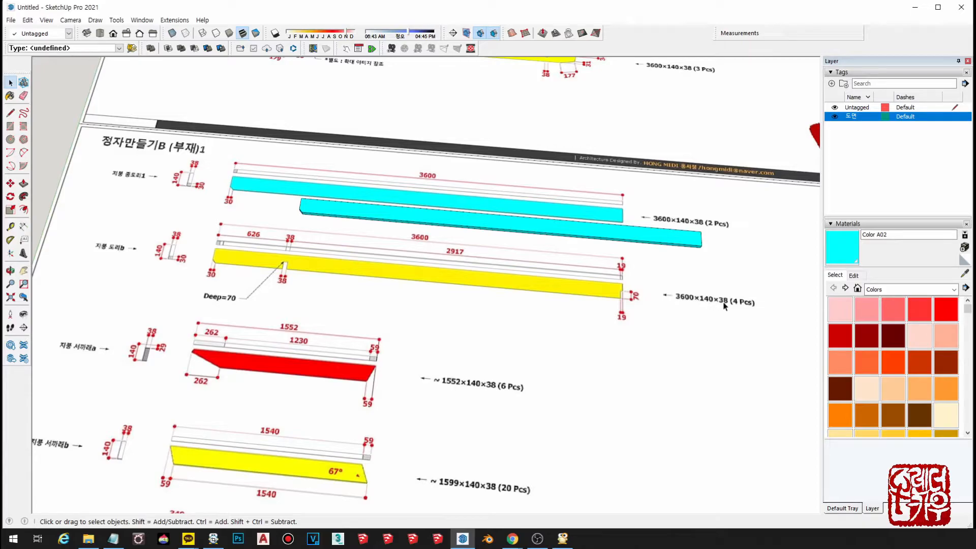
- Draw a 3600 × 140 mm rectangle below the yellow 지붕 도리b part and extrude it 38 mm
key("r")
left_click(317, 290)
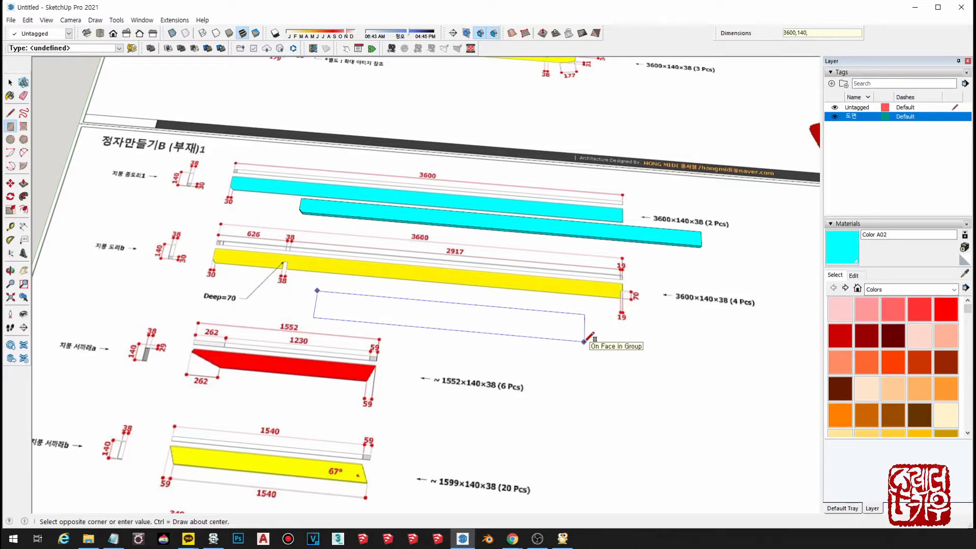
key("Return")
key("p")
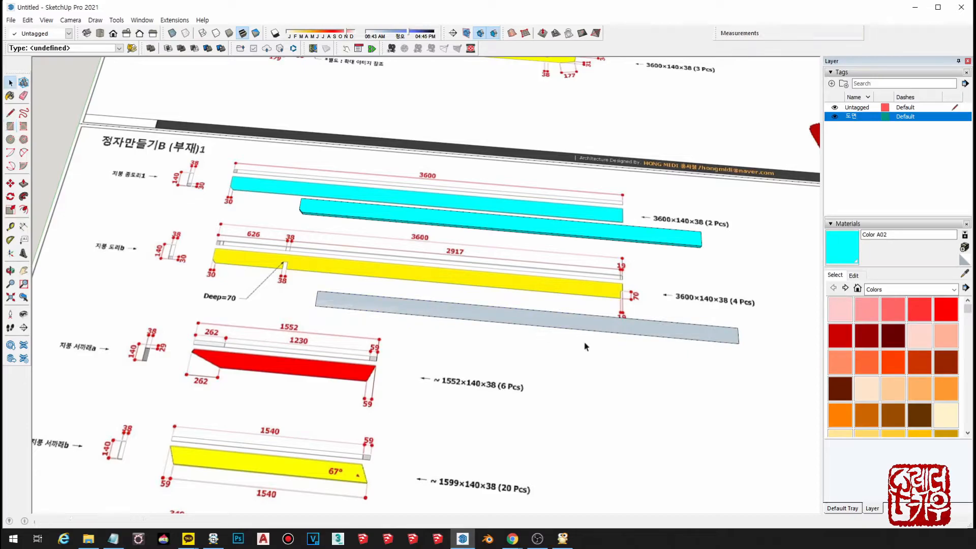
scroll(563, 316, "up", 3)
left_click(514, 332)
type("38")
key("Return")
key("space")
- Place guides 70 mm up from the new board's lower edge and 19 mm in from its unchamfered end
scroll(511, 316, "down", 2)
middle_click_drag(510, 316, 609, 321)
scroll(610, 321, "up", 2)
mouse_move(547, 313)
middle_mouse_down("shift")
mouse_move(425, 338)
mouse_move(487, 447)
middle_mouse_up("shift")
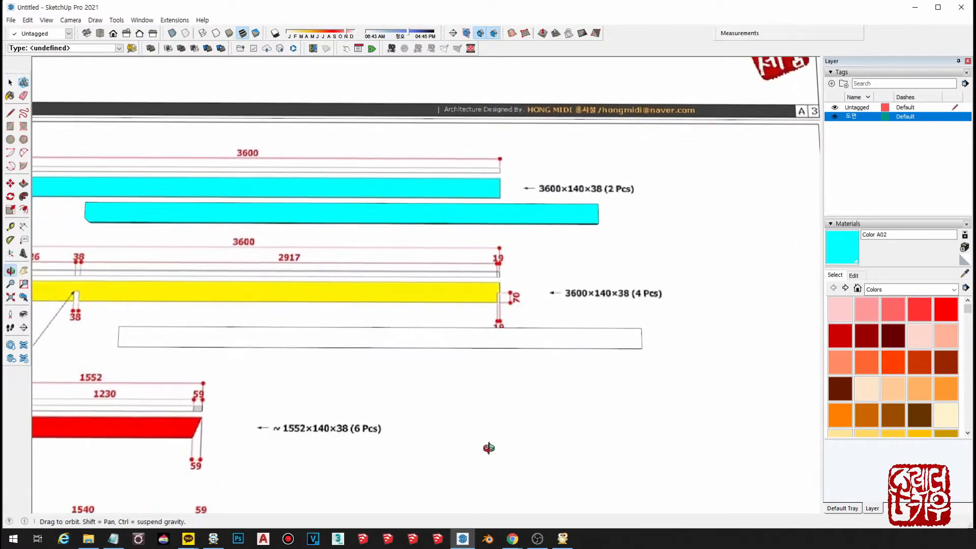
scroll(489, 320, "up", 2)
mouse_move(489, 320)
middle_mouse_down()
mouse_move(519, 353)
mouse_move(518, 388)
mouse_move(499, 350)
mouse_move(492, 218)
middle_mouse_up()
scroll(492, 218, "down", 1)
scroll(514, 216, "up", 2)
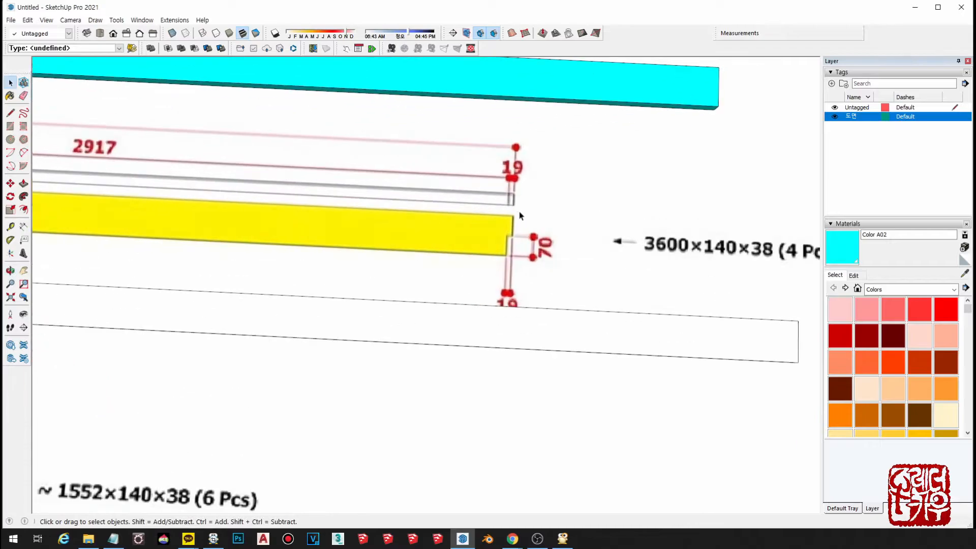
scroll(475, 223, "down", 1)
scroll(681, 392, "up", 1)
key("t")
left_click(647, 380)
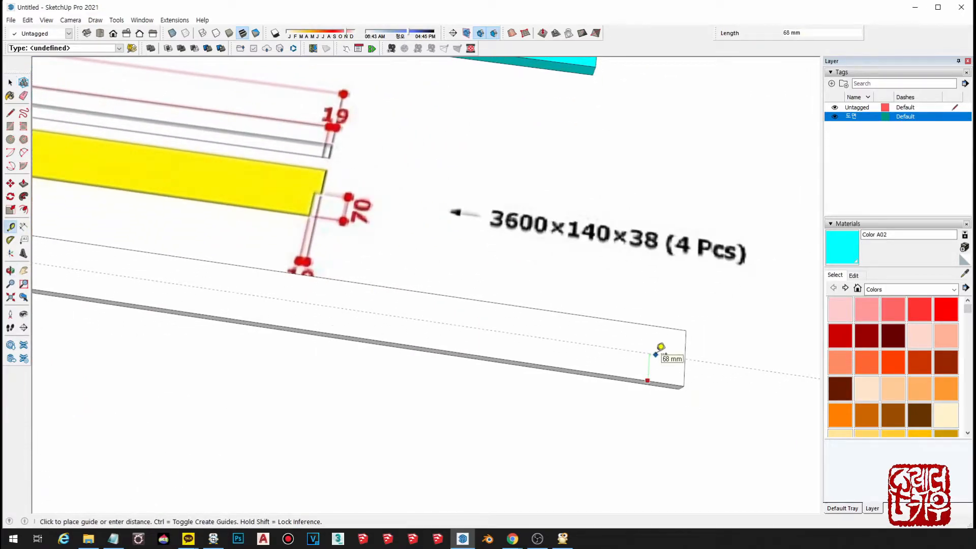
scroll(663, 343, "up", 1)
left_click(695, 337)
type("19")
key("Return")
- Outline the 19 × 70 mm end notch along the guides and push it through the 38 mm thickness
key("l")
left_click(684, 397)
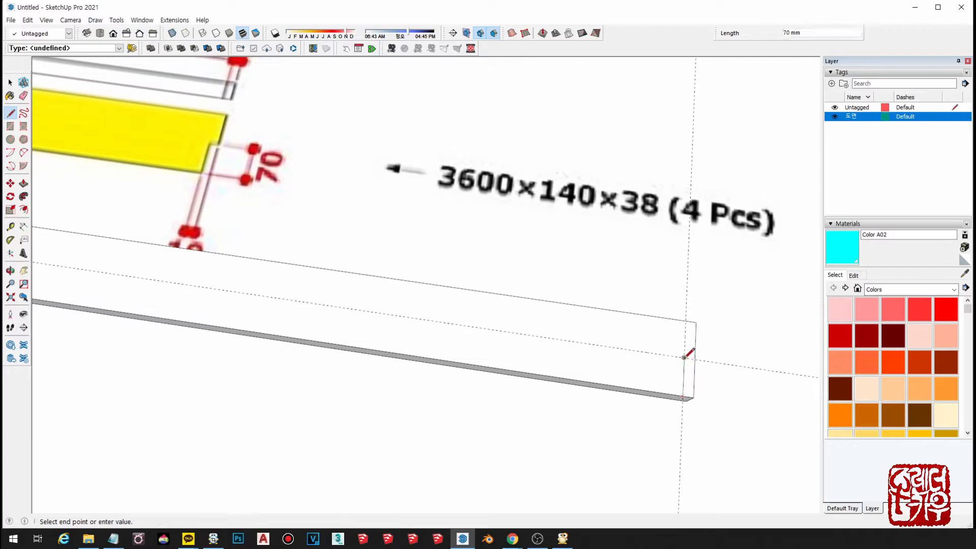
left_click(684, 358)
key("space")
key("p")
left_click(688, 395)
middle_click_drag(688, 394, 681, 413)
left_click(672, 411)
scroll(670, 414, "down", 3)
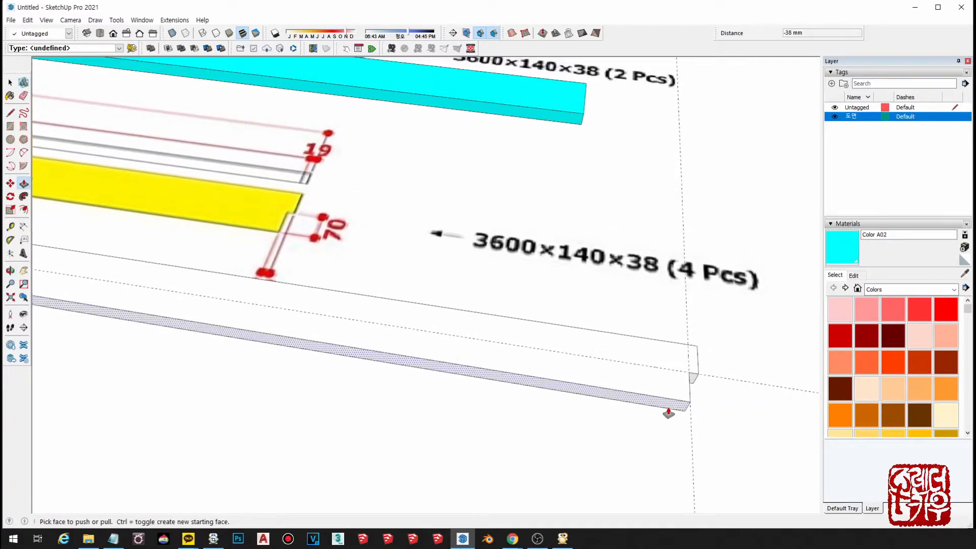
key("space")
- Place chamfer guides 30 mm in from the board's opposite end and 30 mm up from its lower edge
middle_click_drag(239, 290, 627, 388, "shift")
scroll(627, 387, "down", 1)
middle_click_drag(358, 334, 539, 394, "shift")
middle_click_drag(538, 394, 574, 401)
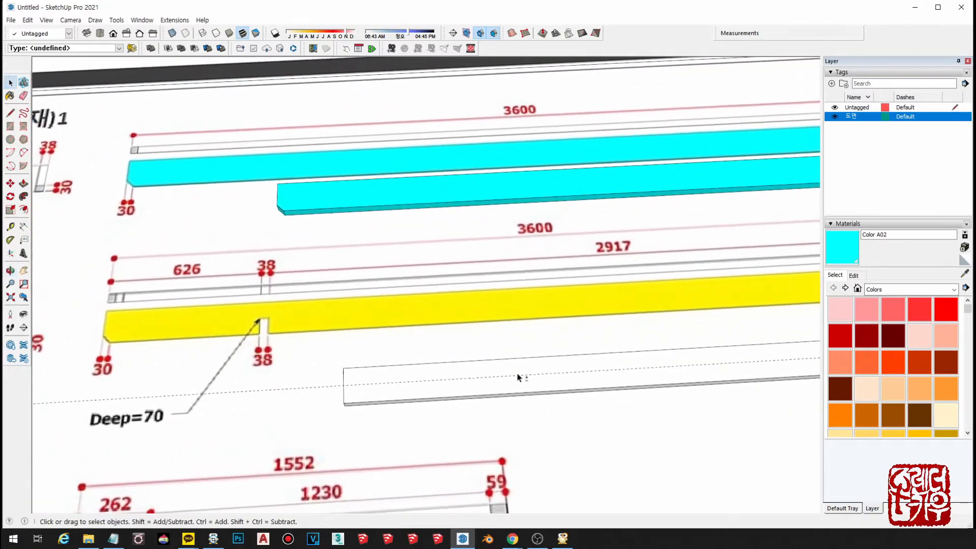
middle_click_drag(508, 356, 386, 300)
scroll(446, 363, "down", 2)
middle_click_drag(445, 363, 499, 407, "shift")
scroll(379, 342, "up", 2)
key("t")
left_click(494, 399)
type("30")
key("Return")
scroll(527, 391, "up", 3)
left_click(520, 421)
left_click(525, 400)
- Draw a diagonal across the lower corner between the 30 mm guides and push the corner piece off the board
key("l")
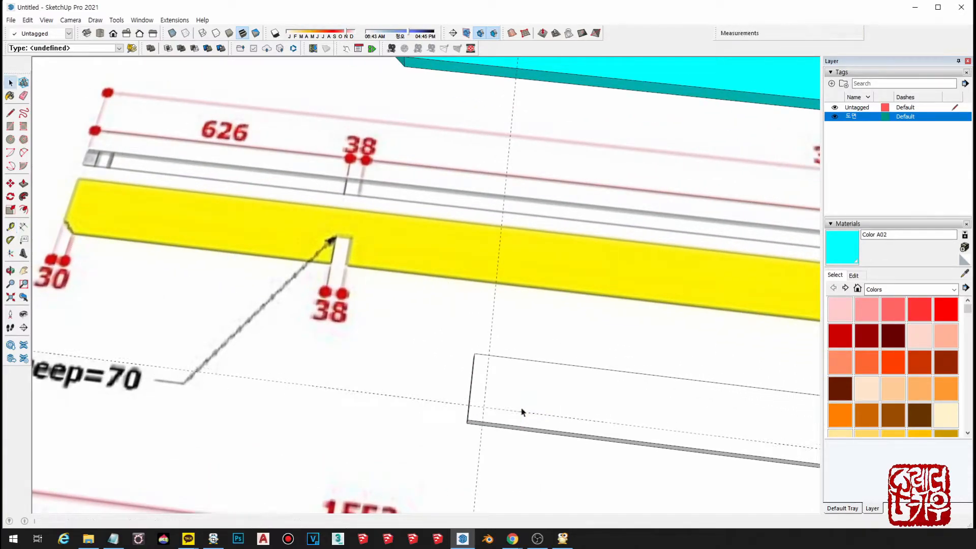
scroll(521, 410, "up", 2)
left_click(442, 404)
left_click(462, 429)
key("p")
middle_click_drag(478, 394, 483, 345)
left_click(455, 414)
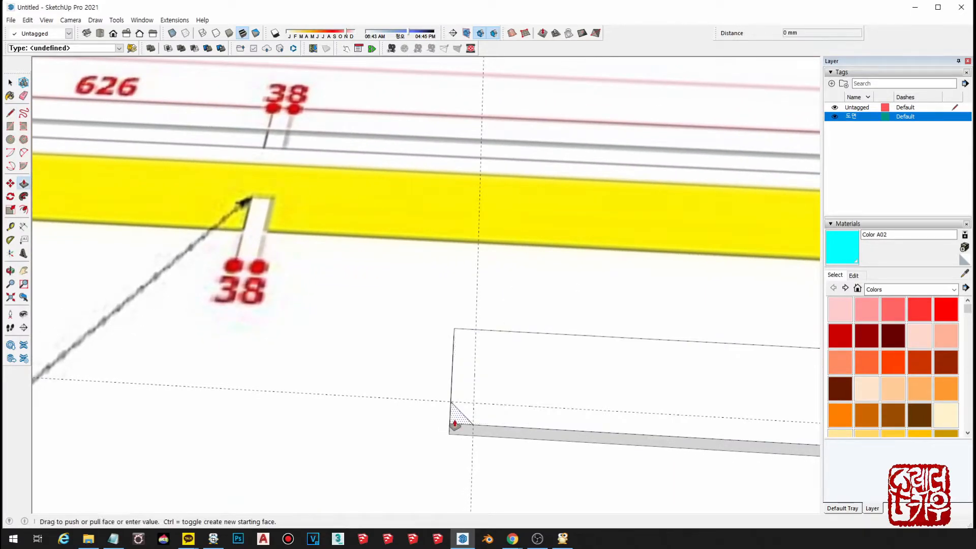
left_click(489, 441)
scroll(475, 379, "down", 3)
scroll(475, 379, "down", 1)
middle_click_drag(475, 379, 423, 375)
scroll(460, 376, "down", 2)
key("space")
scroll(423, 362, "up", 2)
scroll(401, 361, "down", 2)
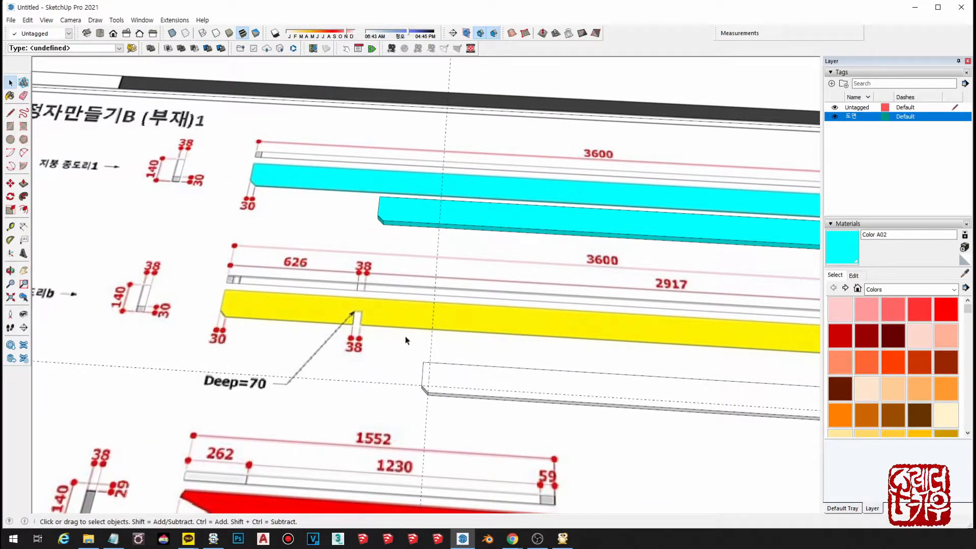
- Place guides for the slot 626 mm from the chamfered end, 38 mm further along, and 70 mm above the lower edge
scroll(436, 381, "up", 1)
key("t")
left_click(417, 370)
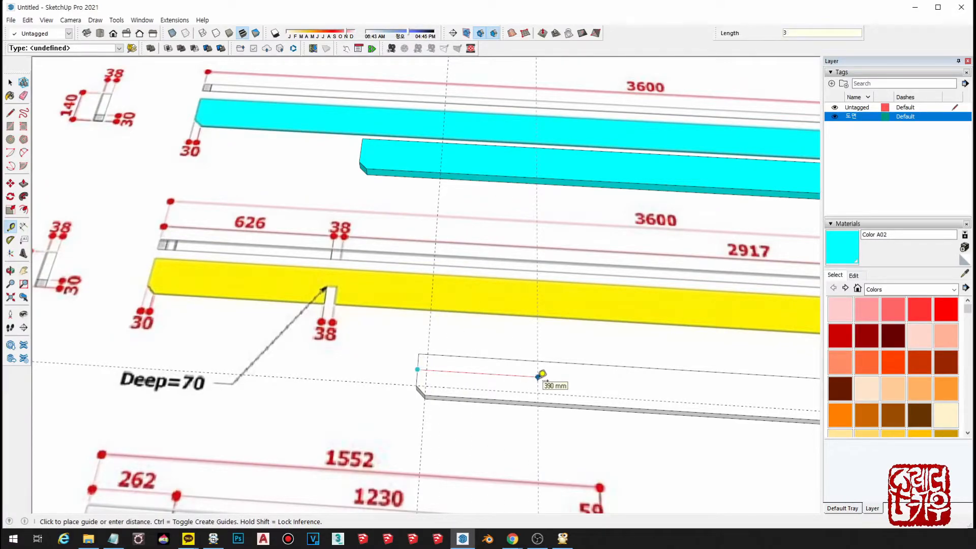
key("Return")
left_click(609, 373)
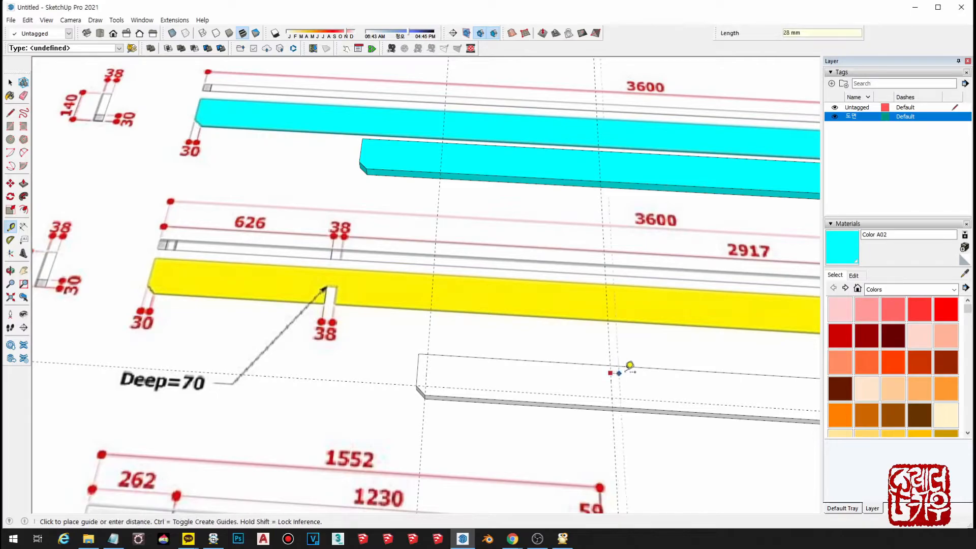
type("39")
key("space")
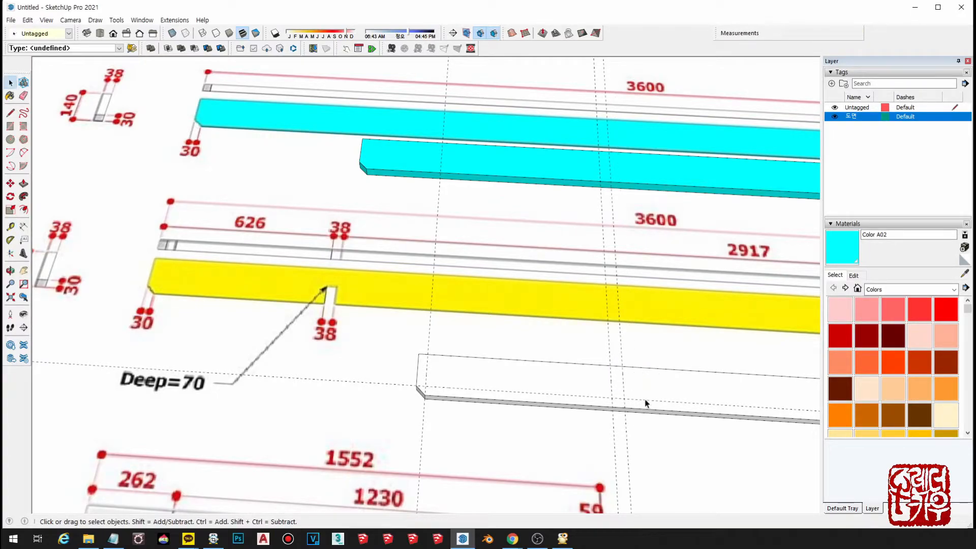
key("t")
left_click(657, 409)
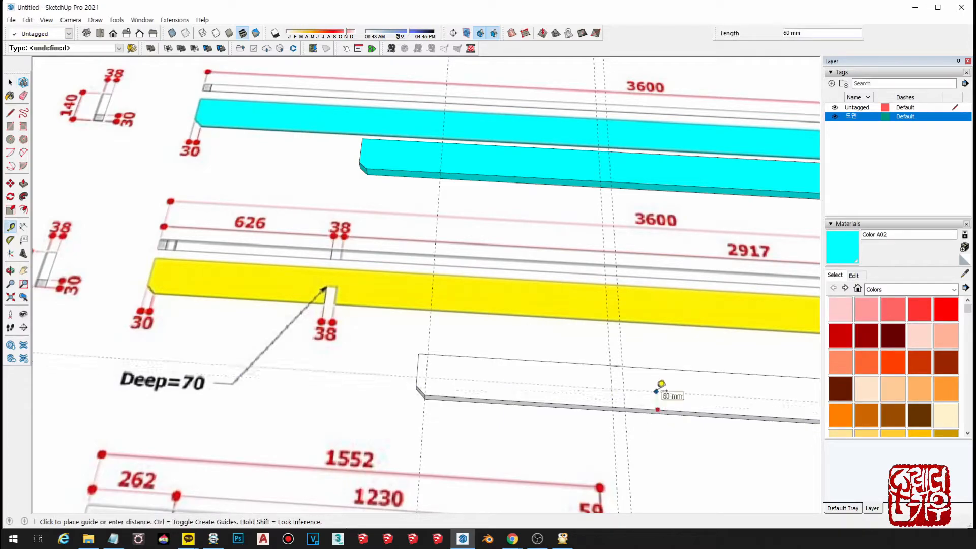
type("70")
key("Return")
- Outline the 70 mm deep slot along the guides and push it through the board's 38 mm thickness
key("l")
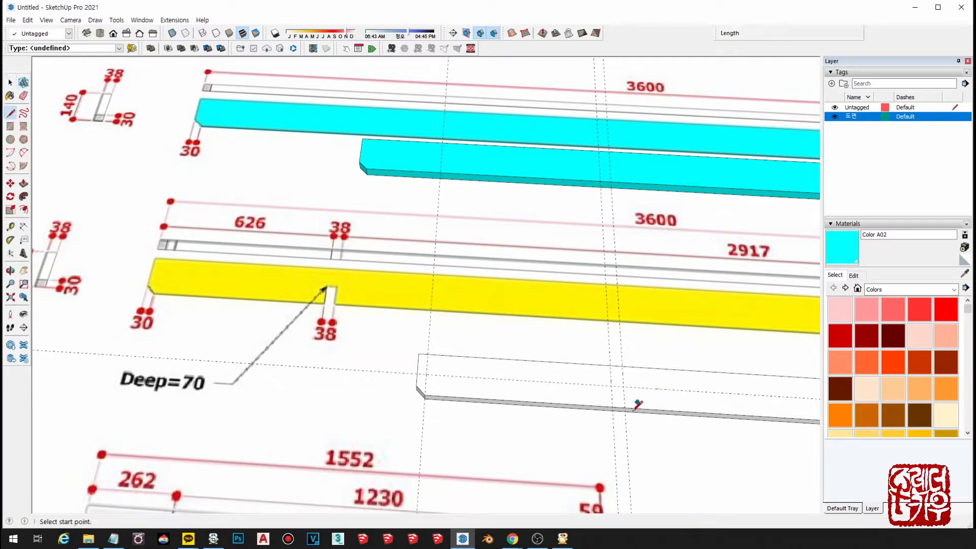
left_click(611, 385)
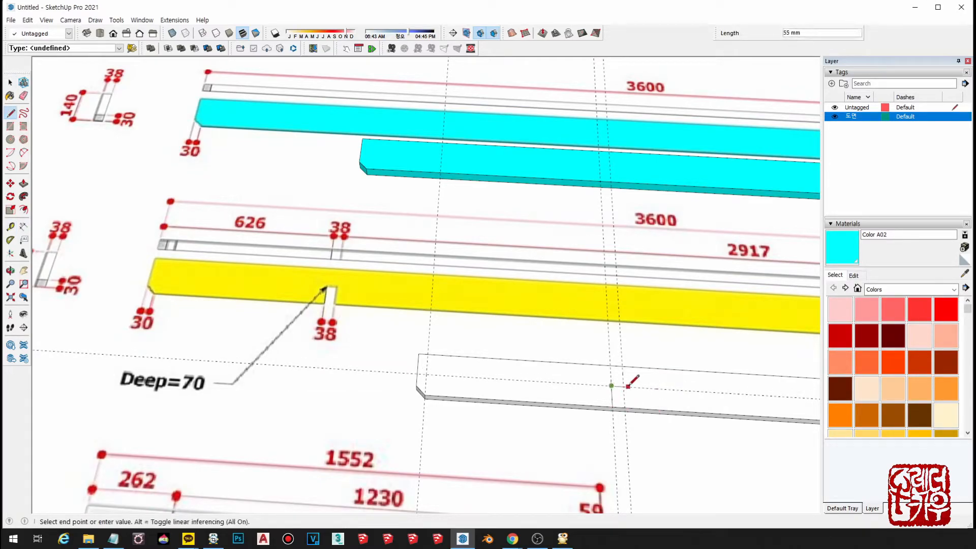
left_click(624, 407)
key("space")
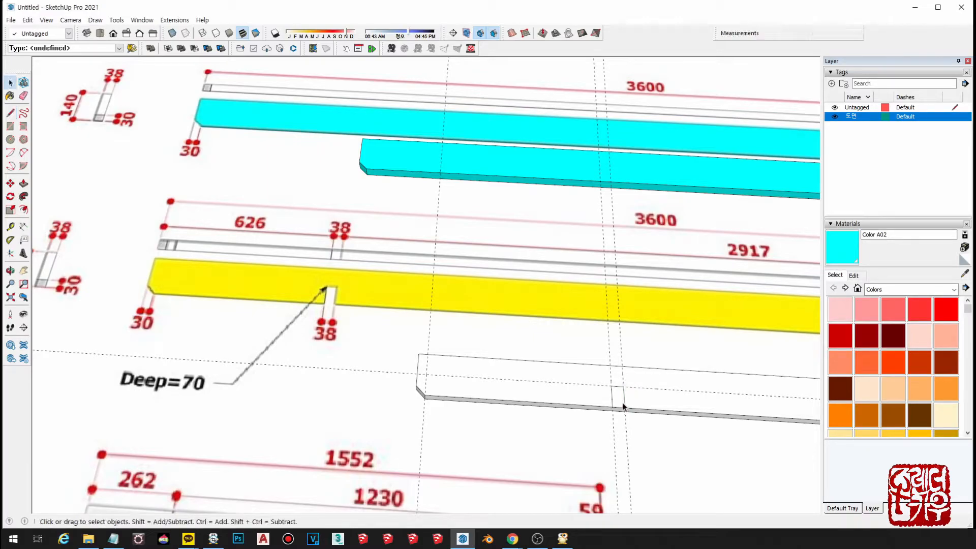
key("p")
scroll(619, 407, "down", 3)
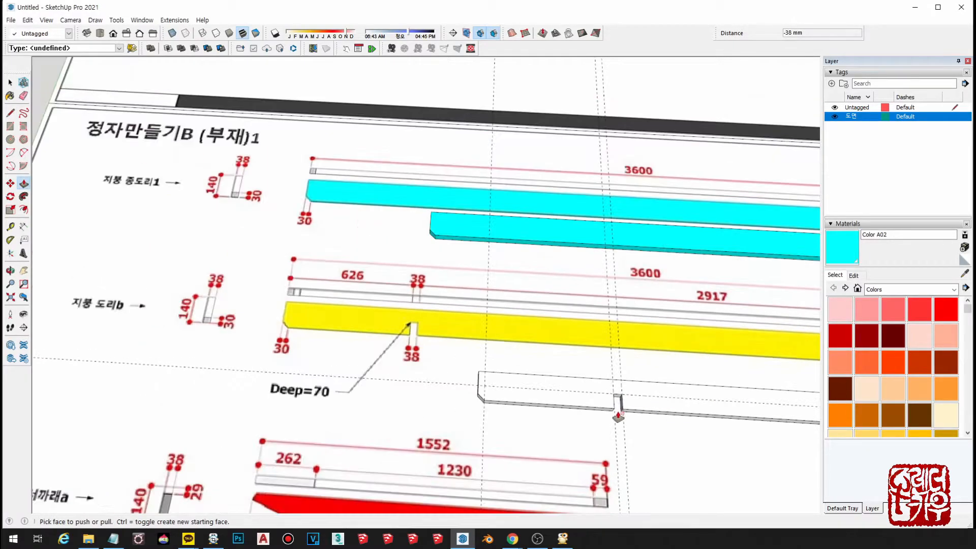
middle_click_drag(619, 406, 446, 399)
scroll(445, 399, "down", 5)
scroll(485, 397, "up", 4)
key("space")
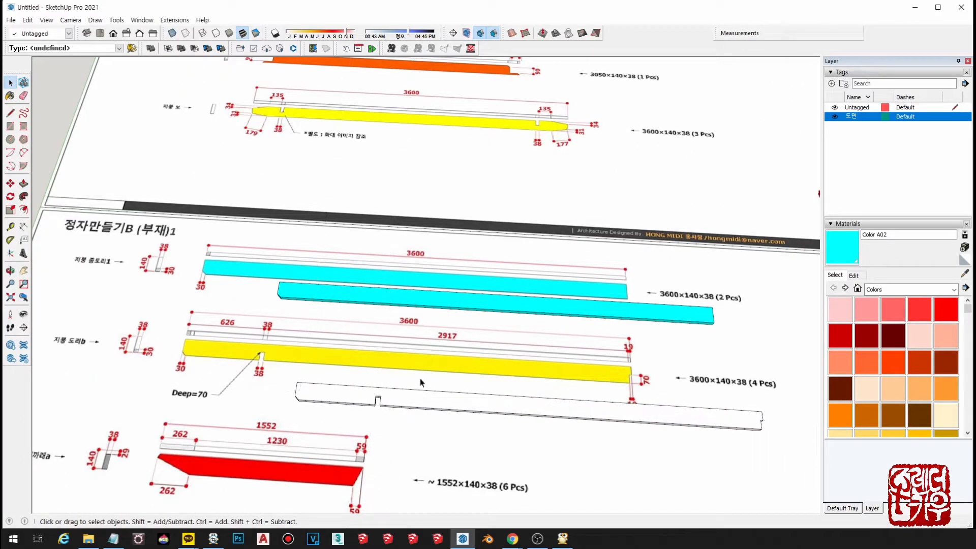
- Paint the whole notched board with Color A02 and match the material's colour to the yellow 지붕 도리b drawing
middle_click_drag(491, 416, 472, 412, "shift")
left_click(470, 412)
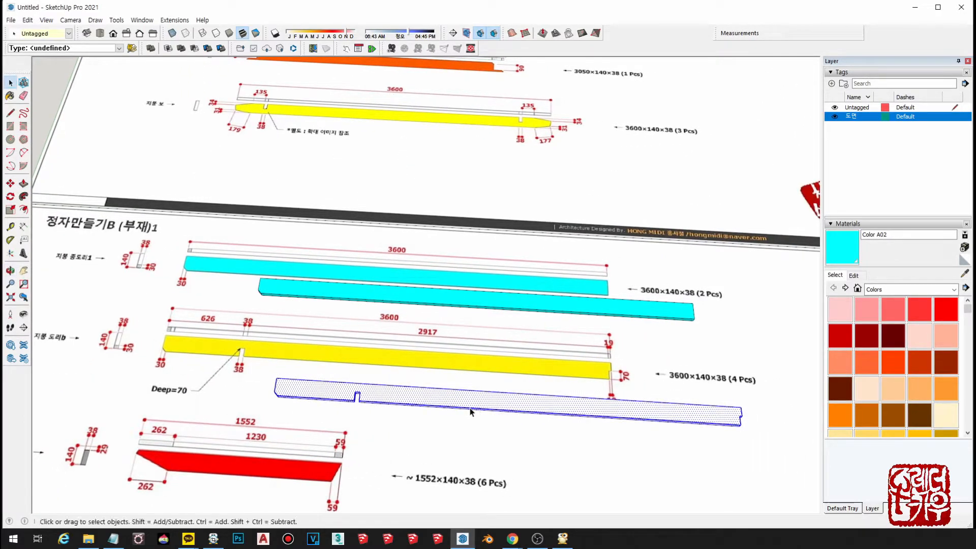
left_click(869, 310)
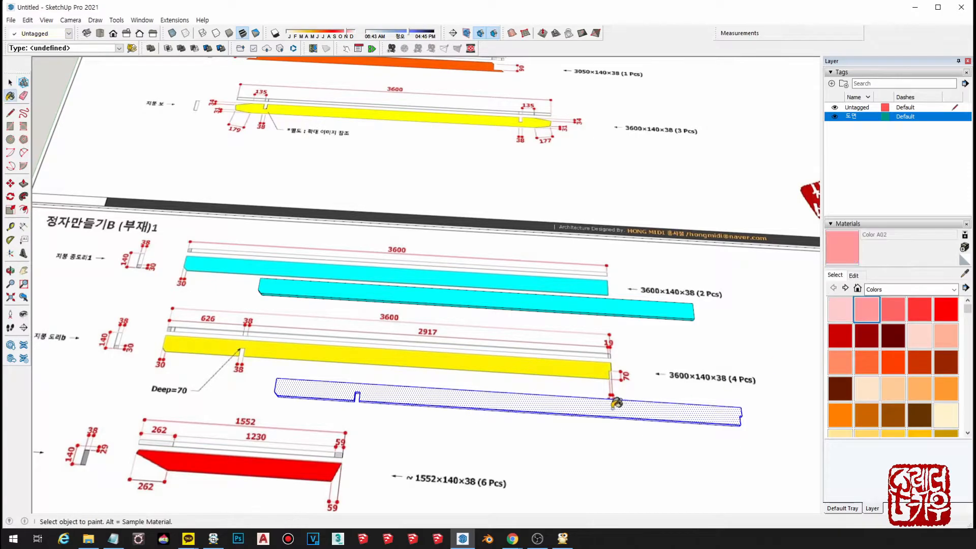
left_click(614, 404)
left_click(854, 275)
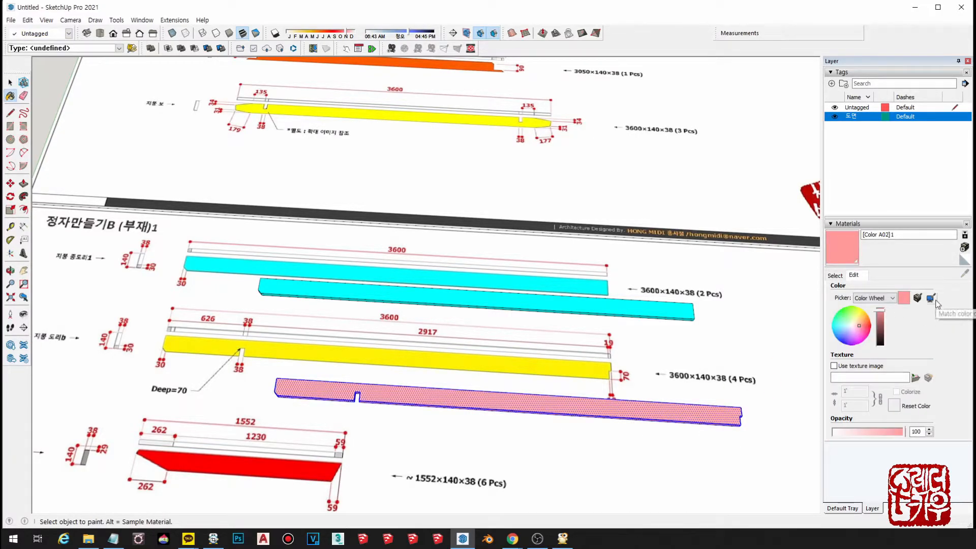
left_click(494, 362)
middle_click_drag(495, 368, 524, 361)
- Select the whole yellow notched board and make it a component with the default definition name
key("space")
double_click(512, 403)
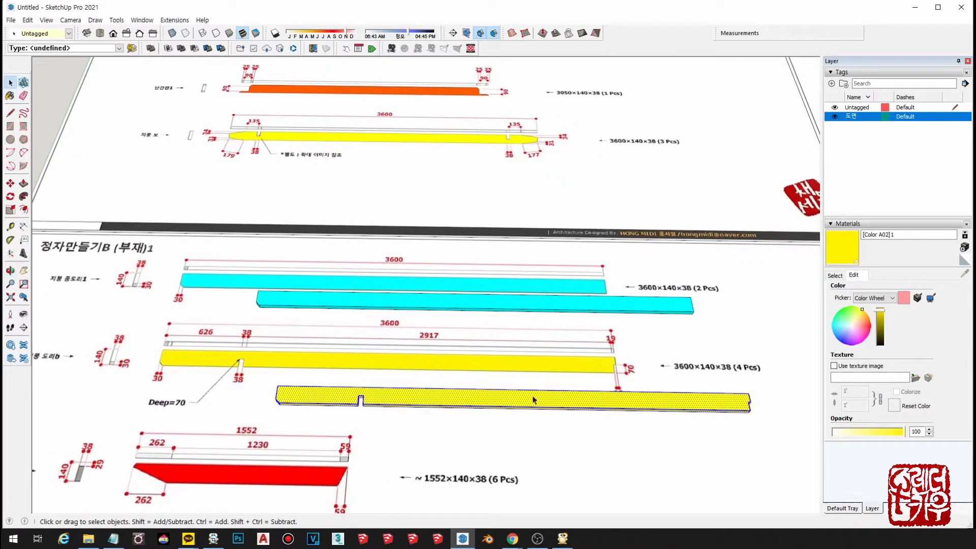
key("g")
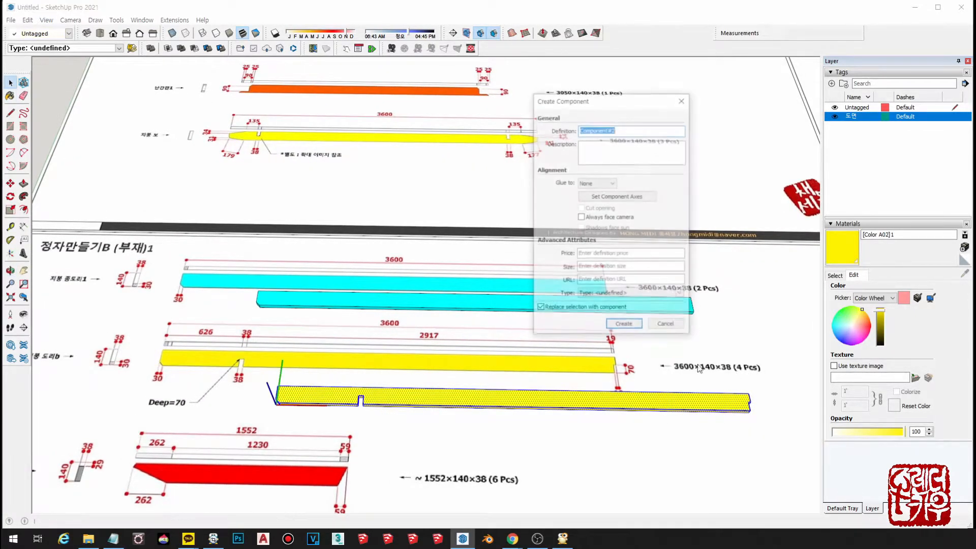
left_click(622, 324)
- Draw a 1599 × 140 mm rectangle beside the 지붕 서까래b part, under its size note
scroll(610, 322, "down", 2)
scroll(609, 321, "down", 3)
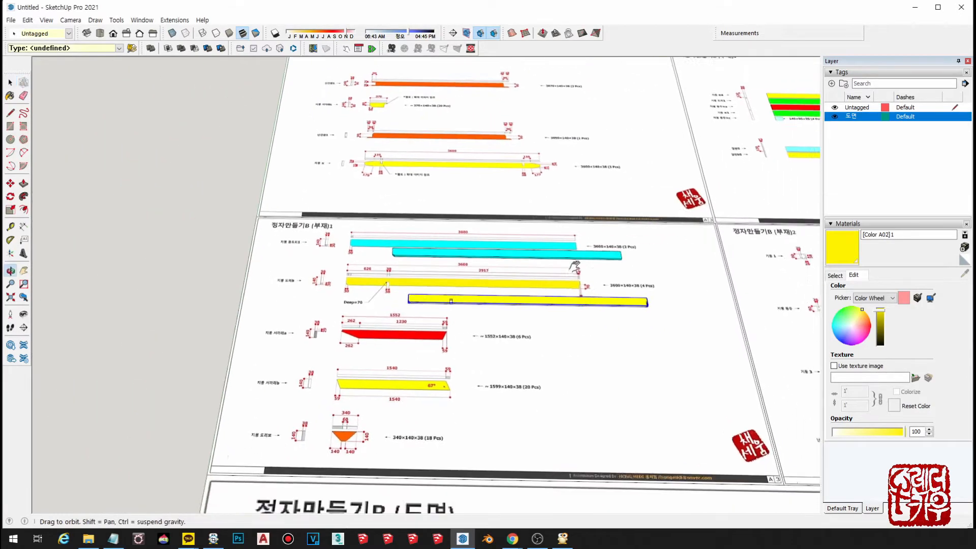
scroll(480, 323, "up", 3)
middle_click_drag(549, 356, 510, 322, "shift")
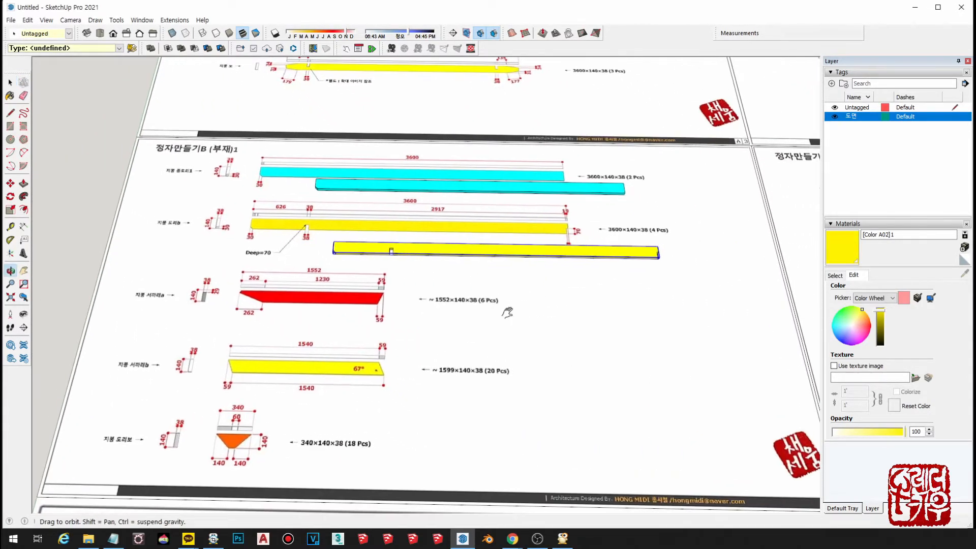
left_click(317, 293)
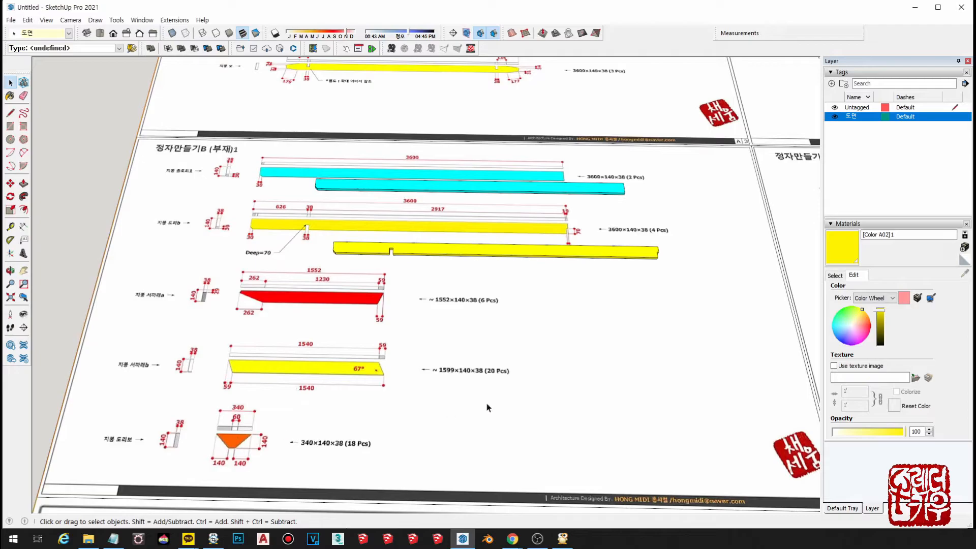
middle_click_drag(535, 378, 536, 348, "shift")
scroll(391, 350, "up", 4)
middle_click_drag(390, 346, 440, 339, "shift")
scroll(430, 341, "up", 2)
scroll(480, 342, "down", 1)
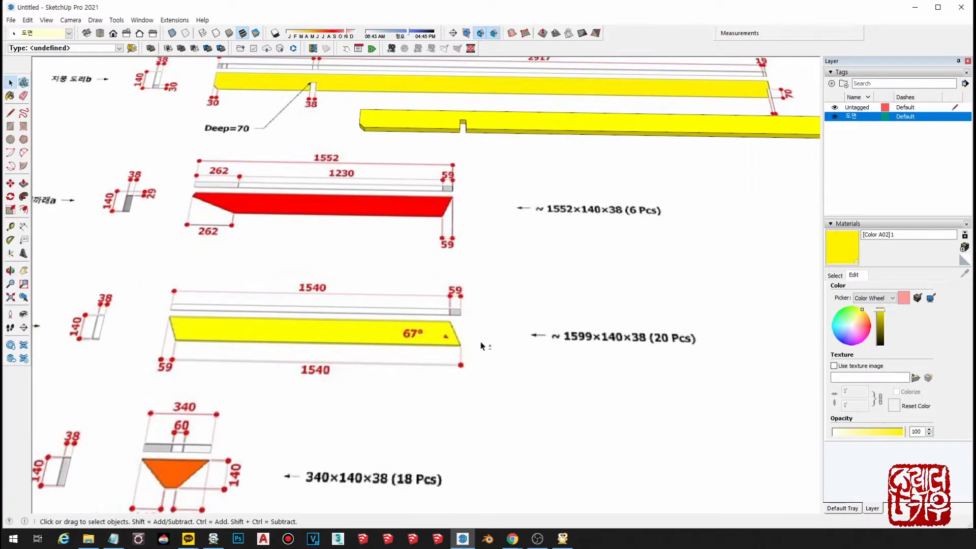
key("r")
left_click(516, 369)
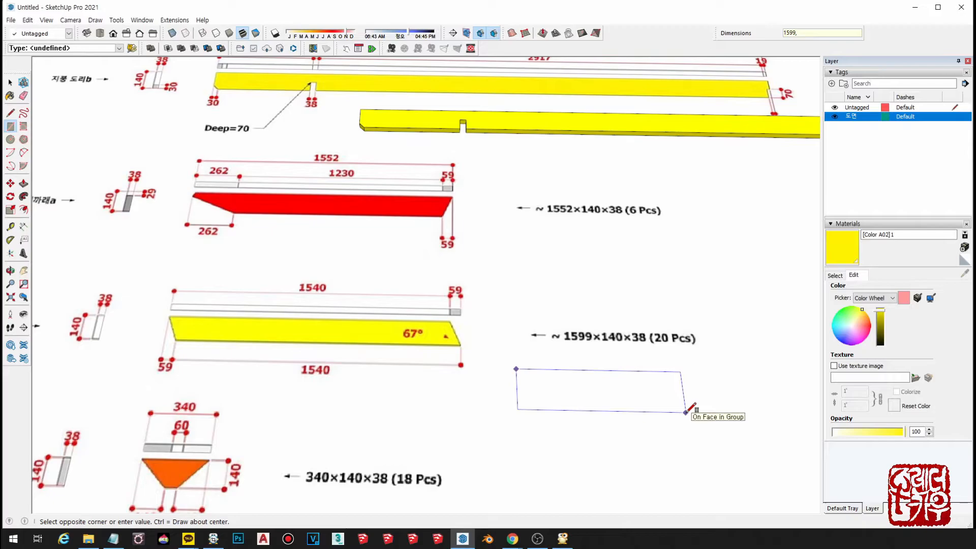
left_click(686, 412)
- Try extruding the 1599 × 140 mm rectangle by 39 mm
key("p")
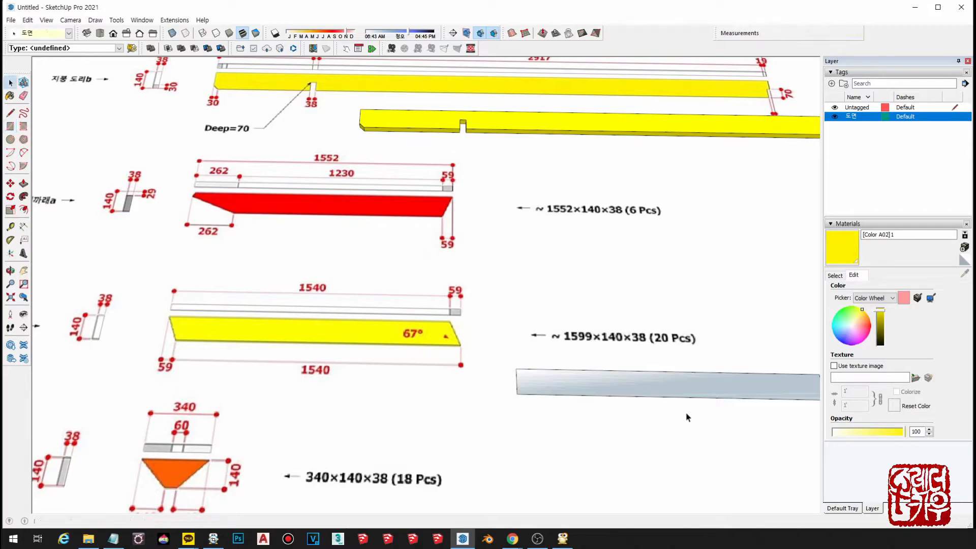
scroll(689, 414, "down", 1)
left_click(630, 401)
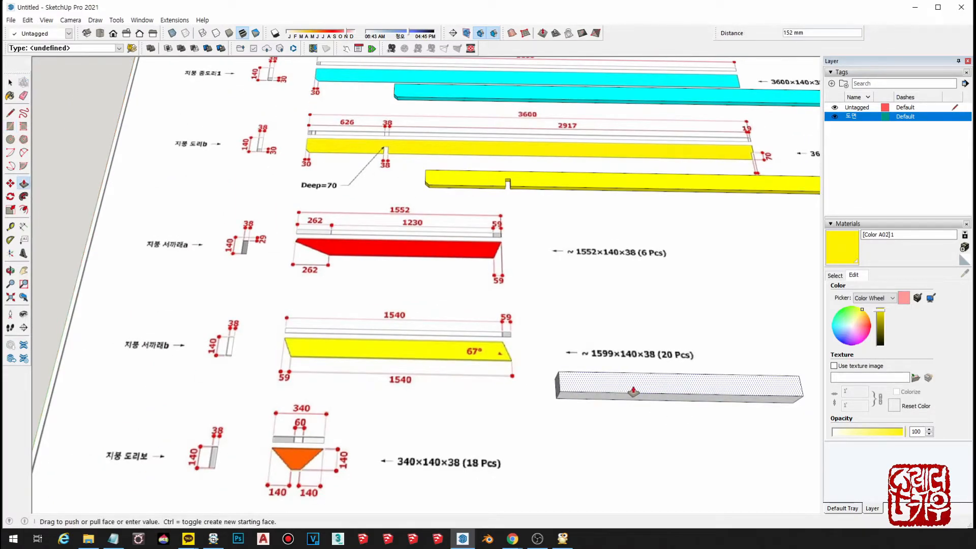
key("Return")
scroll(566, 381, "up", 2)
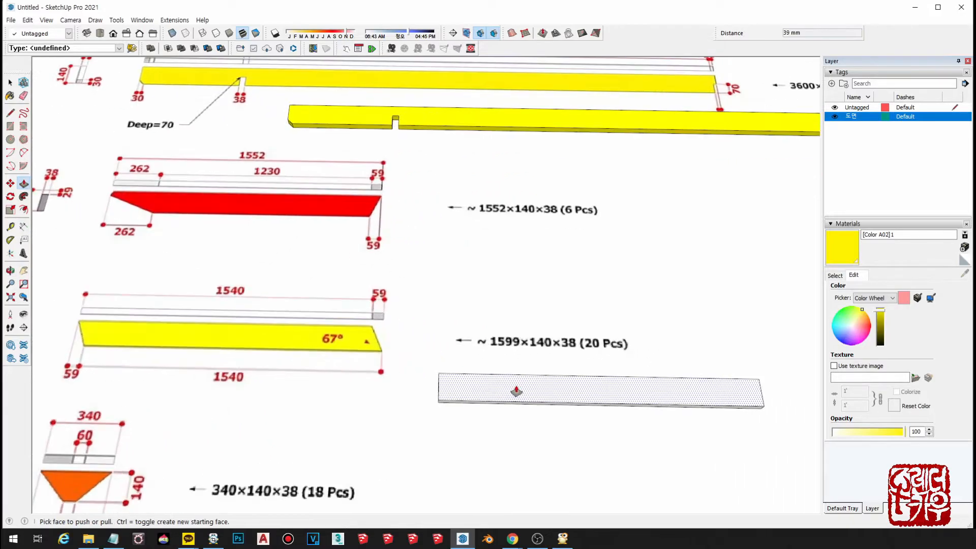
- Extrude the 1599 × 140 mm rectangle 38 mm and select the whole resulting board
left_click(518, 394)
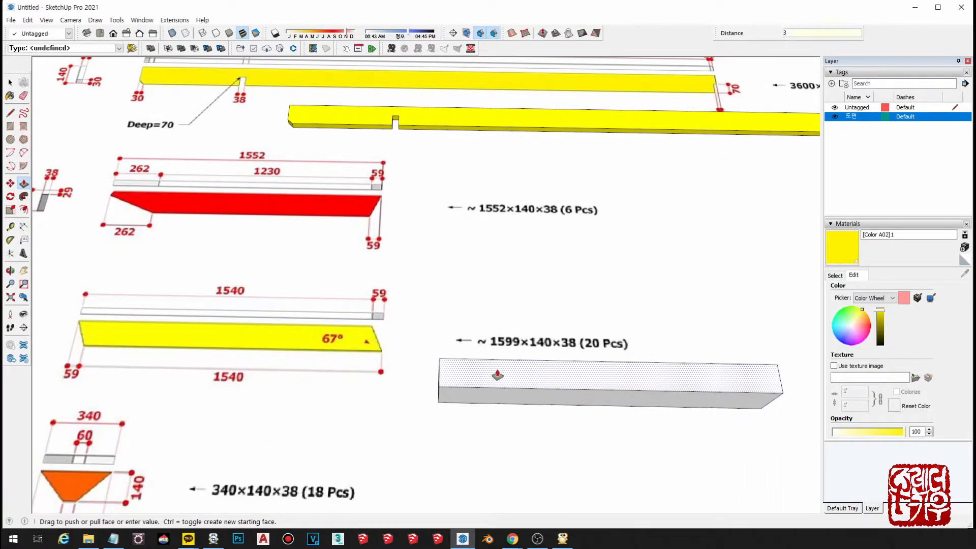
type("3")
key("Return")
key("space")
left_click(487, 385)
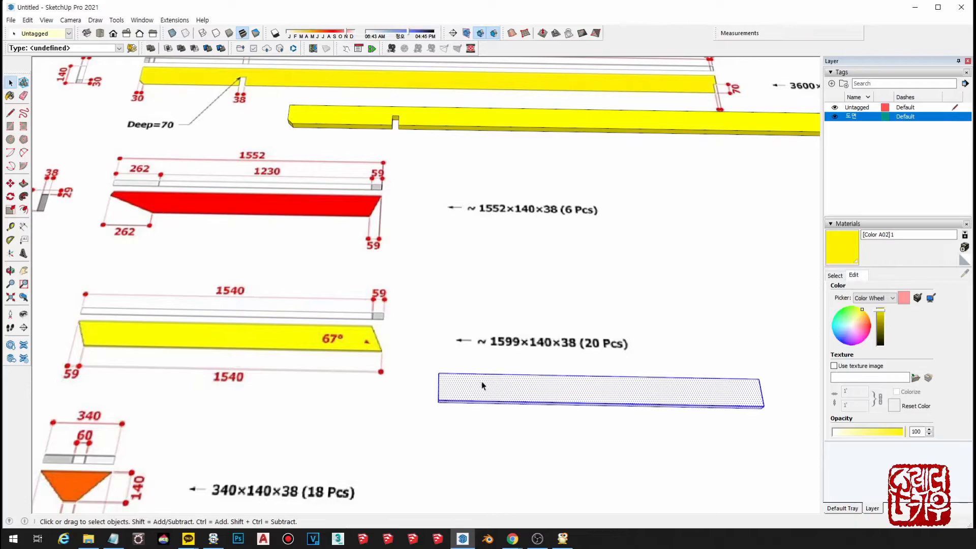
- Place a guide 59 mm in from the left end of the new 1599 mm board
middle_click_drag(402, 367, 495, 354, "shift")
scroll(571, 373, "up", 2)
key("t")
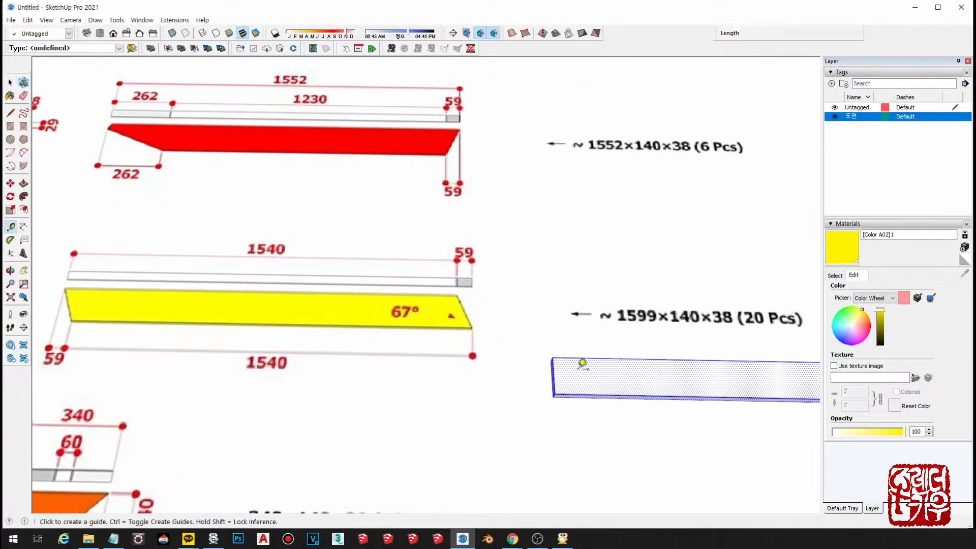
left_click(553, 375)
type("59")
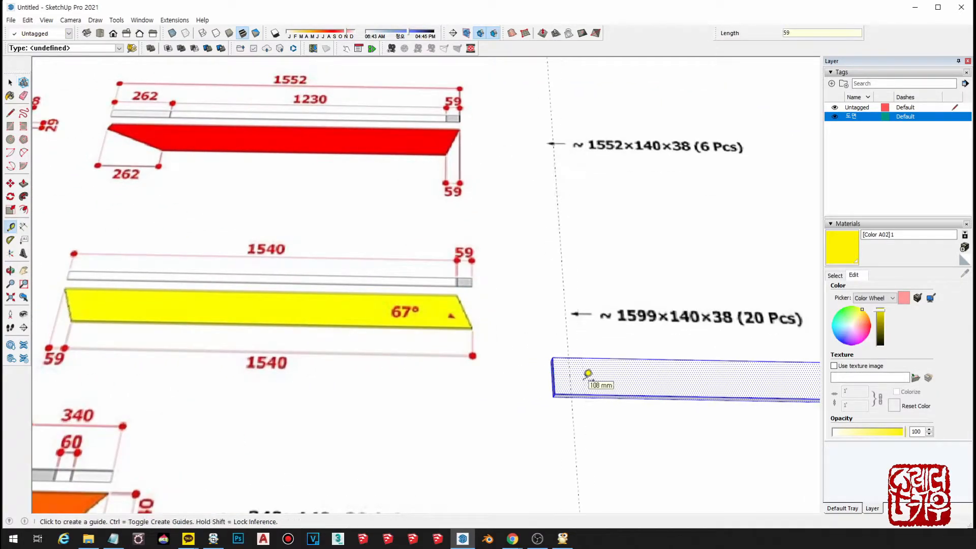
key("Return")
- Draw a diagonal from the board's upper left corner to the guide and push the triangle through 38 mm to cut it off
key("l")
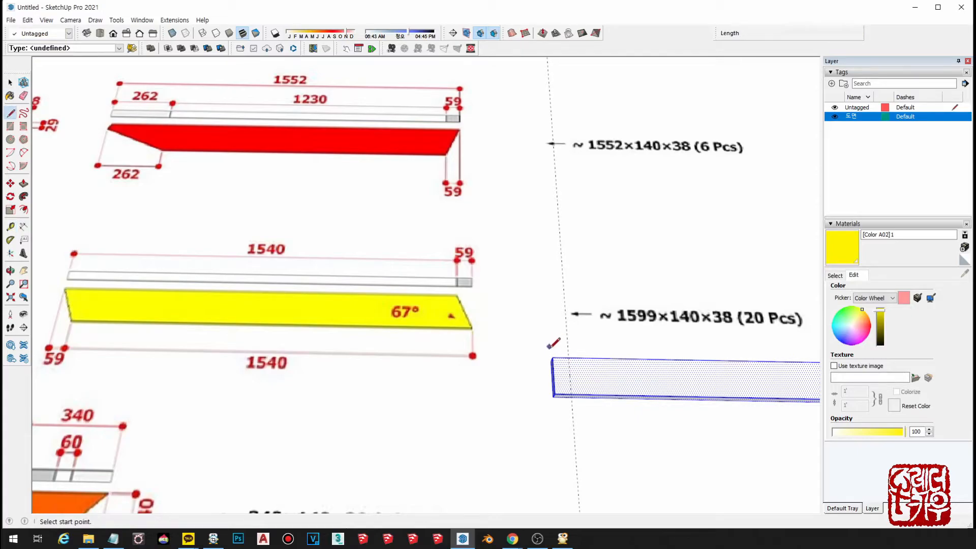
left_click(553, 357)
left_click(570, 394)
key("space")
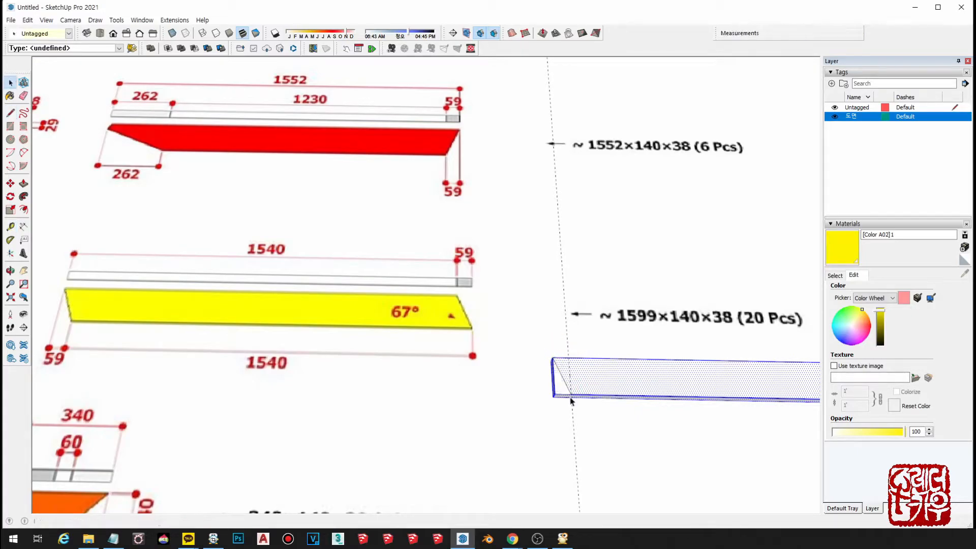
key("p")
left_click_drag(558, 388, 551, 398)
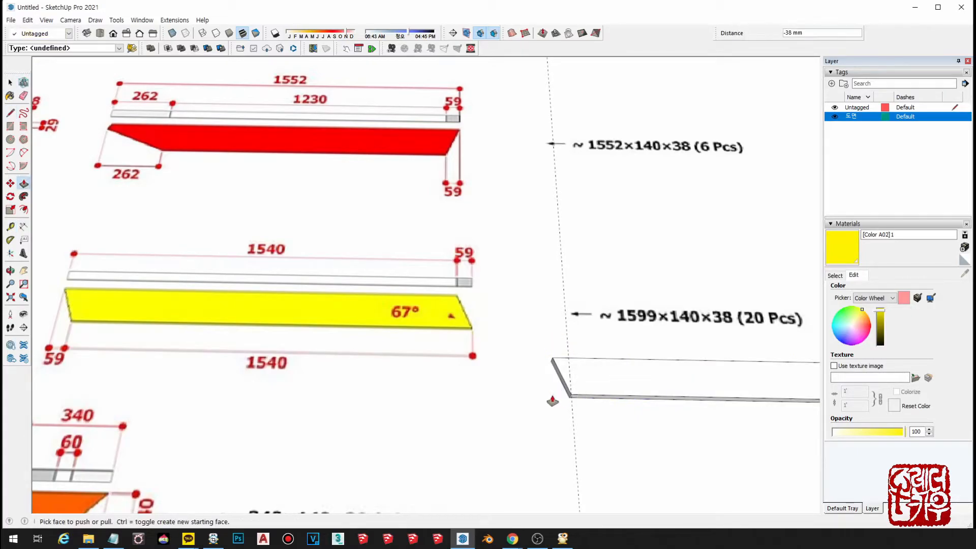
scroll(565, 404, "down", 1)
key("space")
scroll(664, 396, "down", 1)
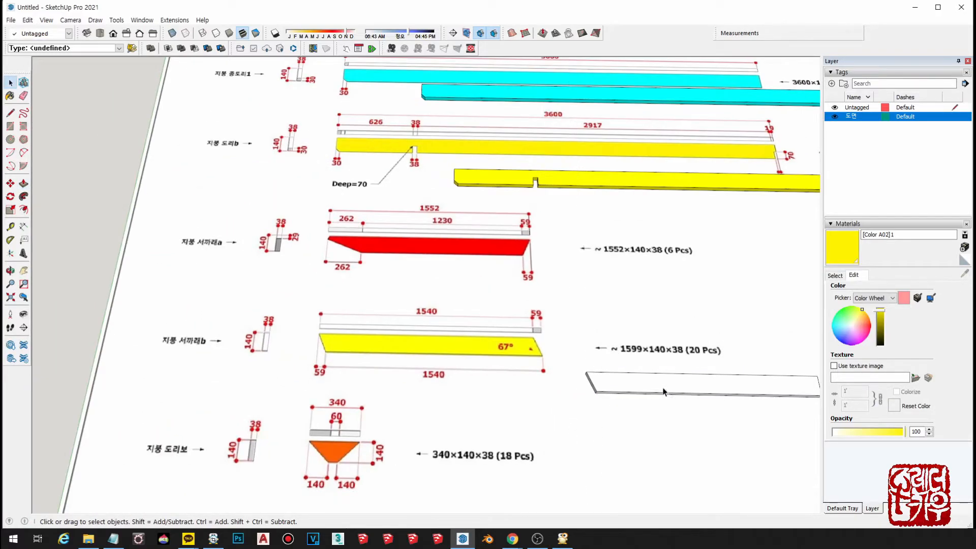
- Select the whole angled board and move it directly beneath the 지붕 서까래b drawing
triple_click(663, 390)
middle_click_drag(661, 389, 624, 388, "shift")
key("m")
left_click(745, 416)
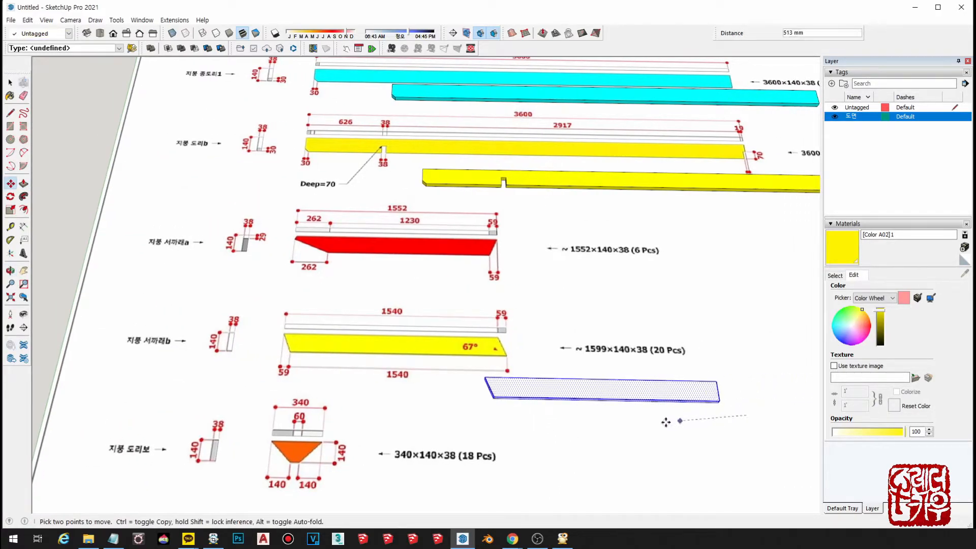
left_click(467, 411)
key("space")
scroll(495, 385, "up", 5)
key("t")
left_click(526, 362)
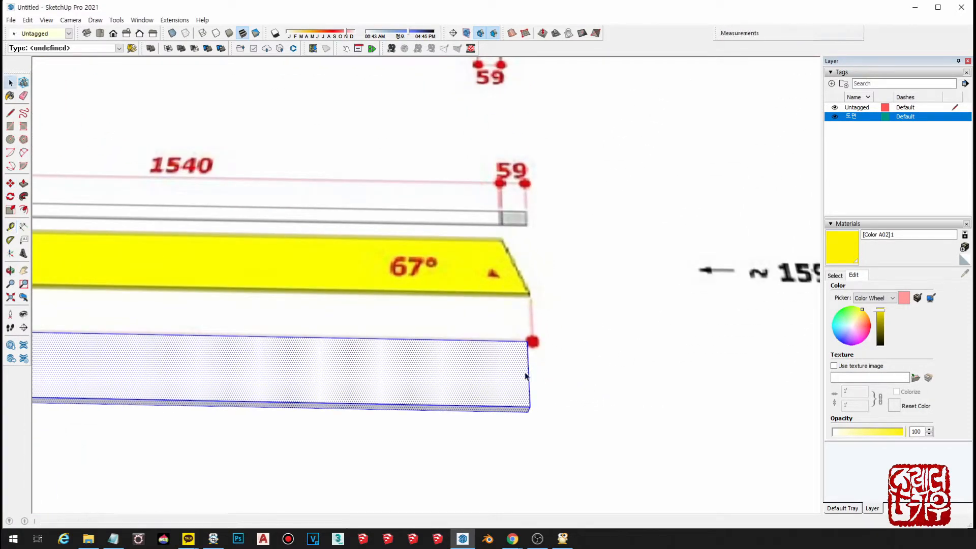
scroll(526, 376, "up", 2)
key("t")
left_click(529, 356)
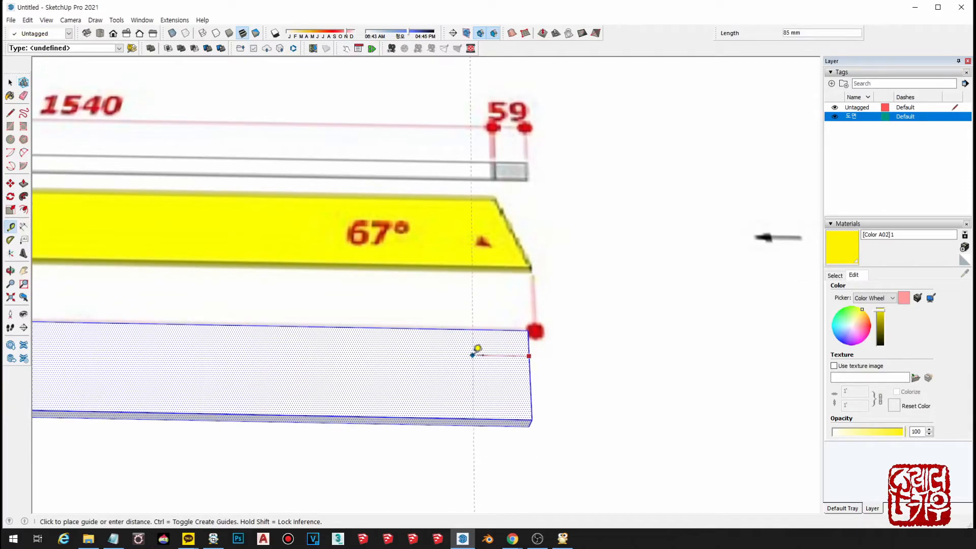
scroll(478, 348, "down", 1)
key("space")
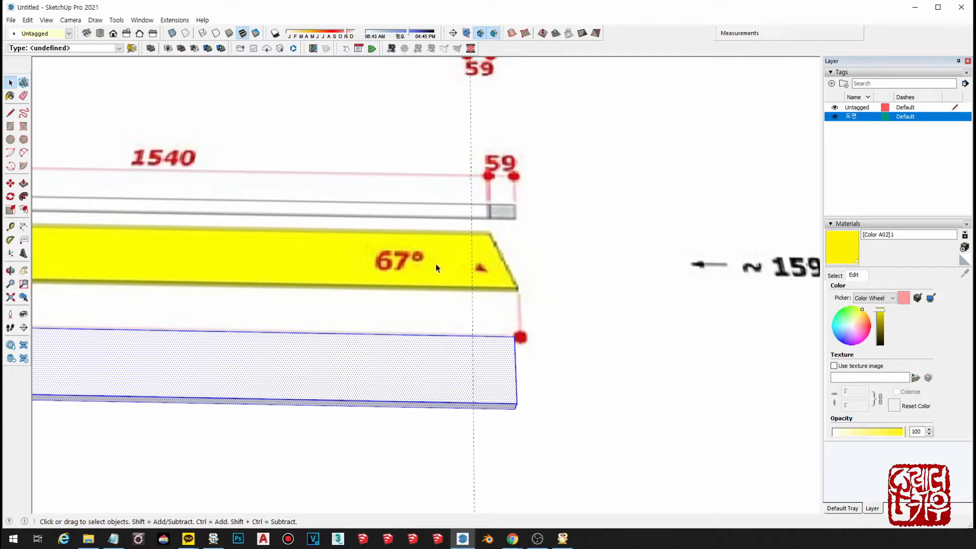
- Place a 67° protractor guide at the board's lower right corner and draw the cut line along it to the upper edge
scroll(470, 291, "down", 3)
scroll(495, 306, "up", 3)
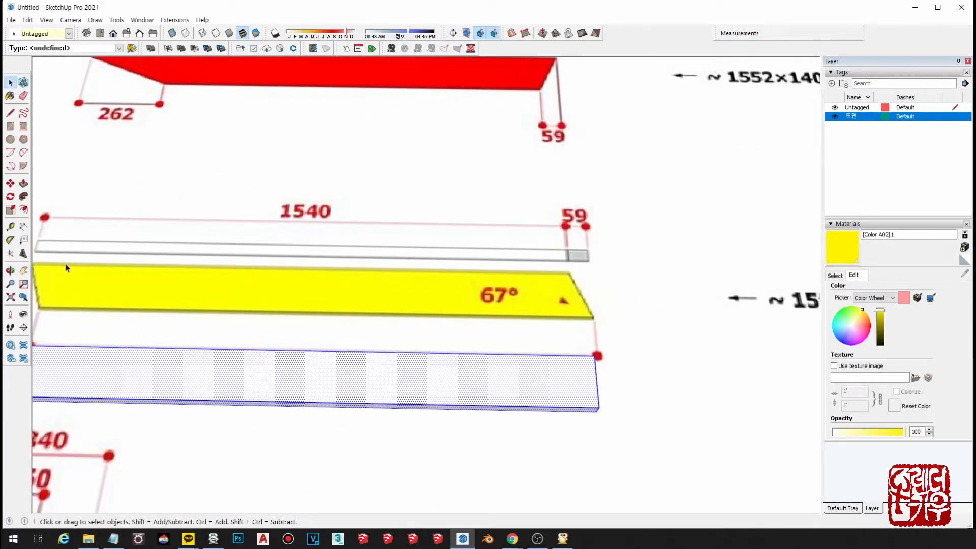
left_click(10, 240)
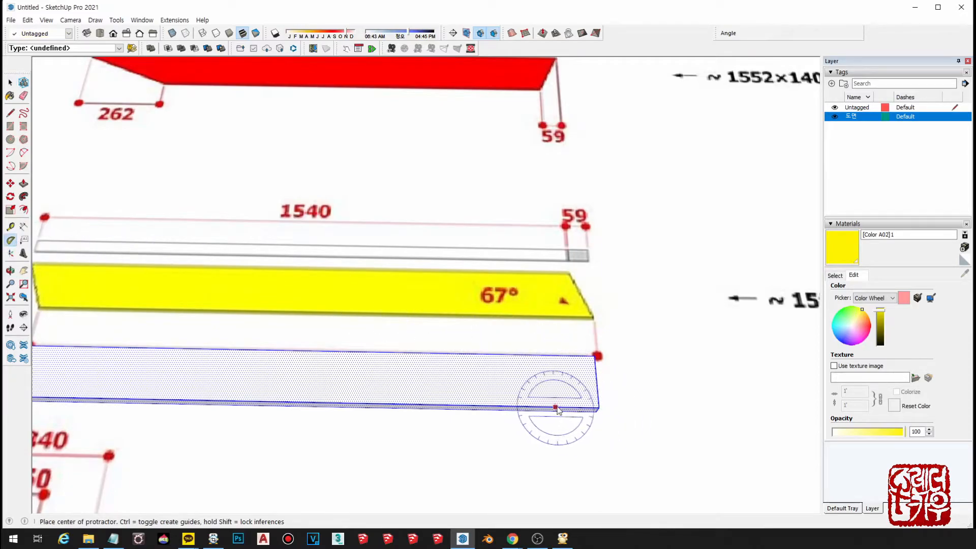
left_click(598, 408)
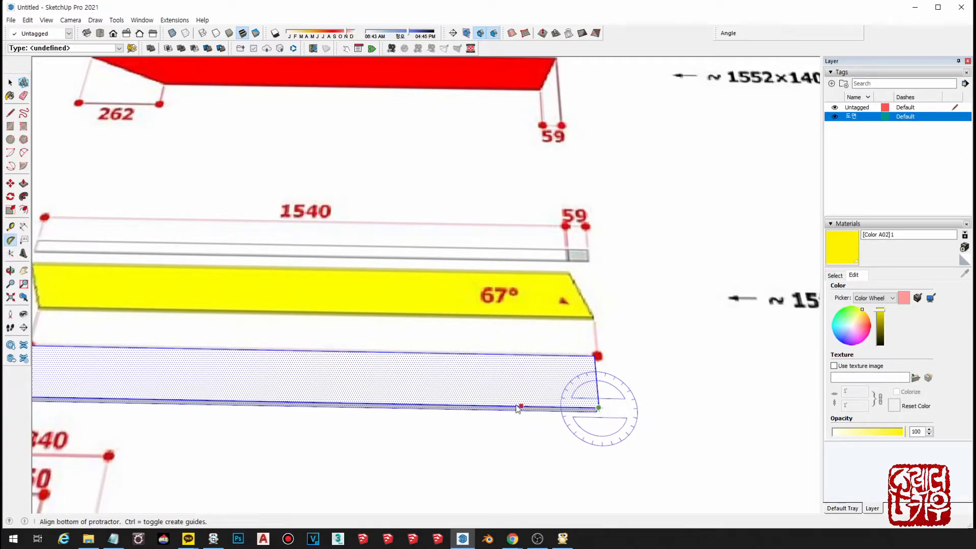
left_click(506, 407)
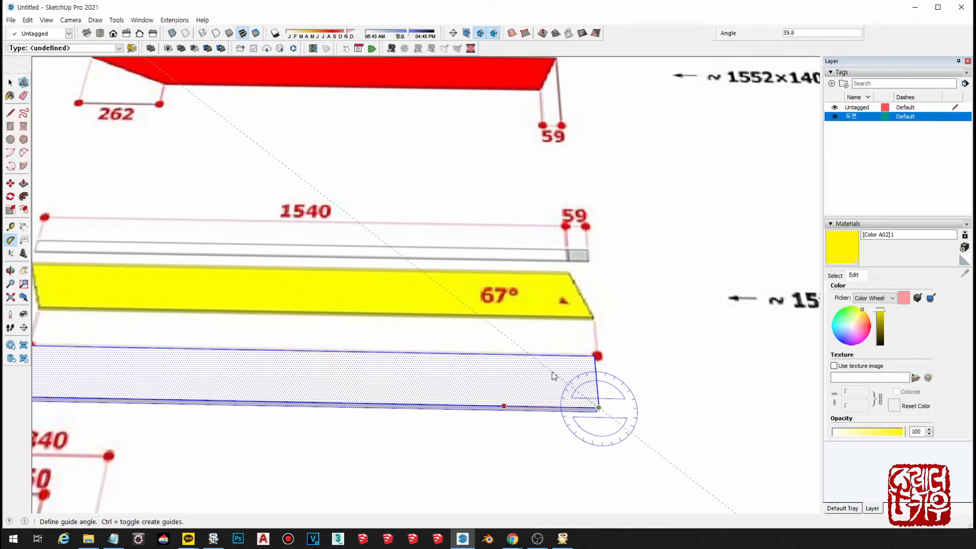
type("67")
key("Return")
key("space")
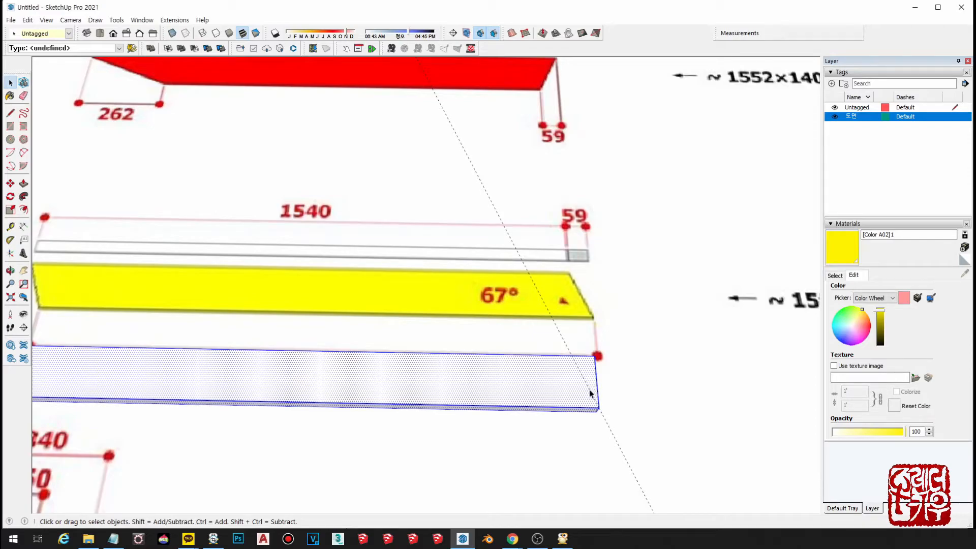
key("l")
left_click(570, 354)
left_click(598, 410)
key("space")
- Measure the distance along the board's upper edge from the 67° cut line to the end corner
scroll(584, 381, "up", 2)
scroll(572, 333, "up", 1)
key("t")
left_click(559, 331)
scroll(613, 329, "down", 1)
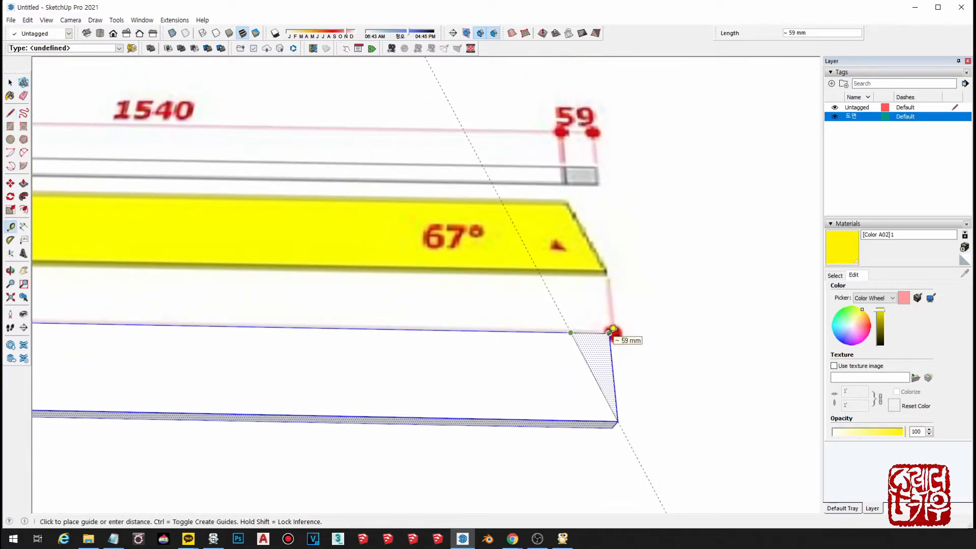
key("space")
- Push the triangle beyond the 67° line through the board's thickness to cut off its right end
middle_click_drag(610, 331, 457, 309)
key("p")
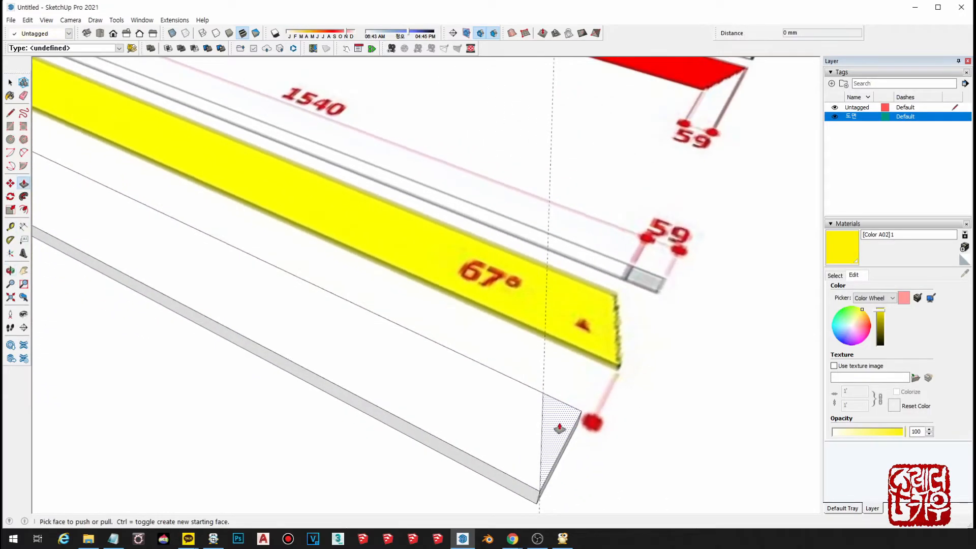
left_click(560, 426)
left_click(551, 480)
scroll(516, 457, "down", 2)
key("space")
- Select the whole 지붕 서까래b board and paint it with Color A02
middle_click_drag(516, 457, 520, 389)
scroll(414, 363, "down", 4)
scroll(453, 358, "up", 2)
left_click(448, 355)
middle_click_drag(447, 354, 456, 370)
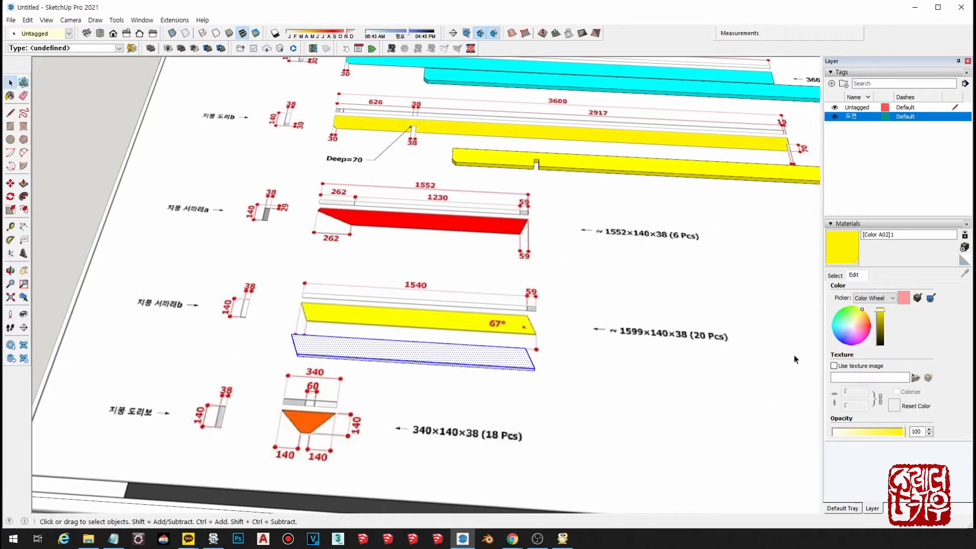
left_click(834, 277)
left_click(866, 310)
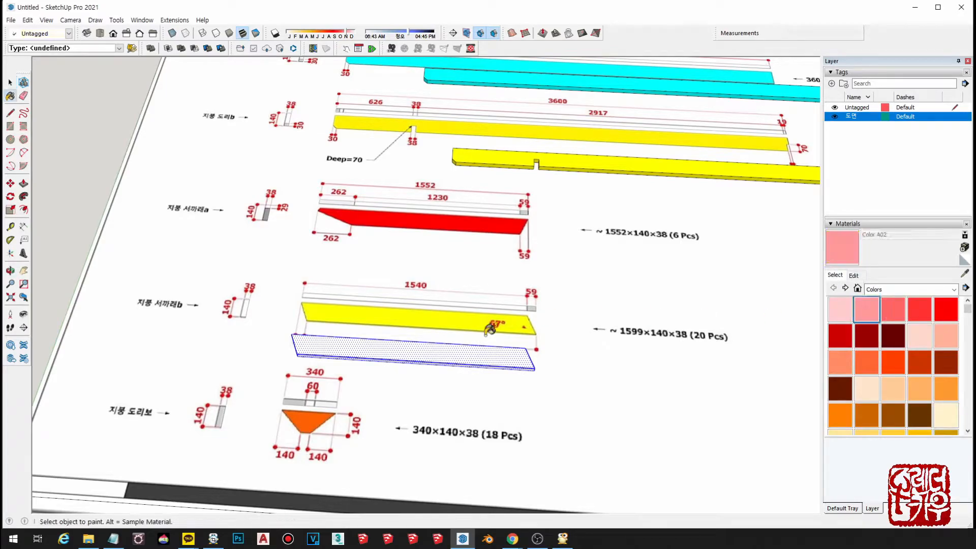
left_click(464, 350)
- Match the board's material colour to the yellow of the 지붕 서까래b drawing
left_click(853, 276)
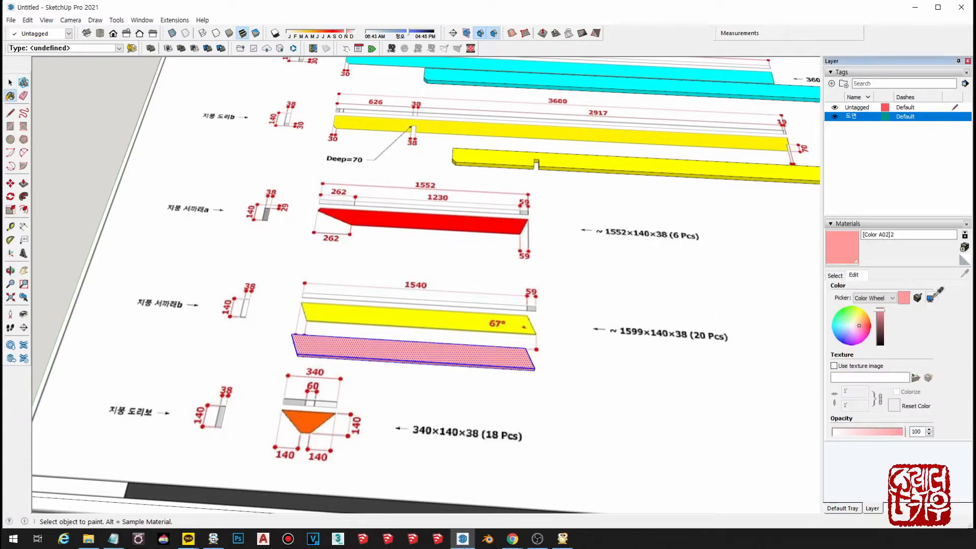
left_click(398, 310, "alt")
left_click(415, 351)
scroll(420, 348, "down", 3)
key("space")
- Make the selected yellow 지붕 서까래b board a component, keeping the default settings
scroll(612, 337, "up", 2)
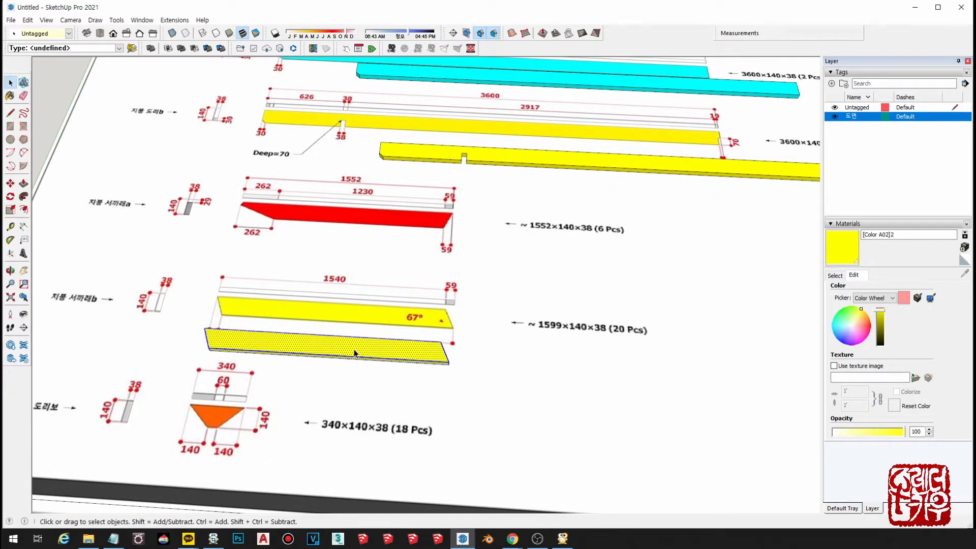
key("g")
left_click(624, 326)
- Examine the 정자만들기B (부재)1 sheet's part drawings and the pieces modelled so far
scroll(508, 315, "down", 5)
mouse_move(511, 296)
middle_mouse_down("shift")
mouse_move(491, 310)
mouse_move(476, 272)
mouse_move(483, 226)
mouse_move(486, 407)
middle_mouse_up("shift")
scroll(491, 300, "up", 2)
scroll(367, 395, "up", 3)
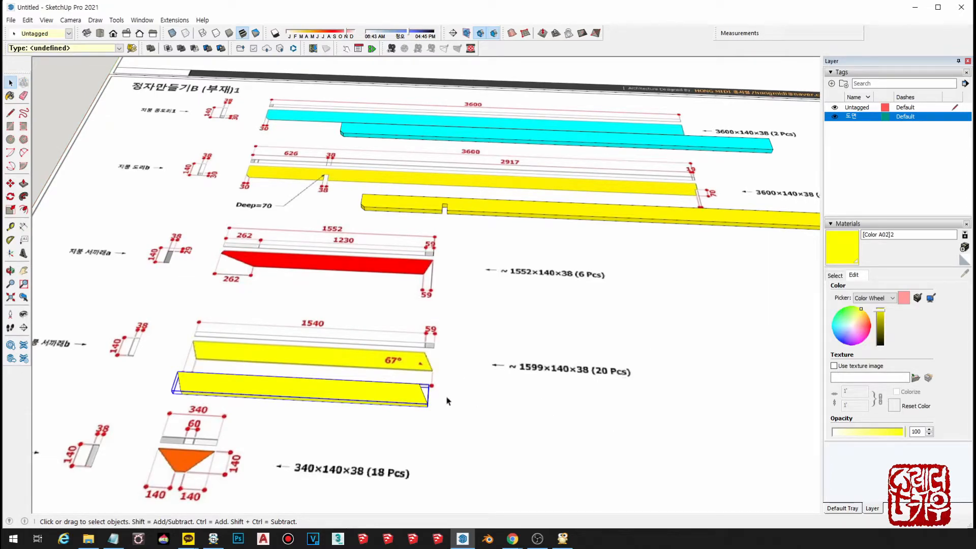
middle_click_drag(443, 393, 446, 431)
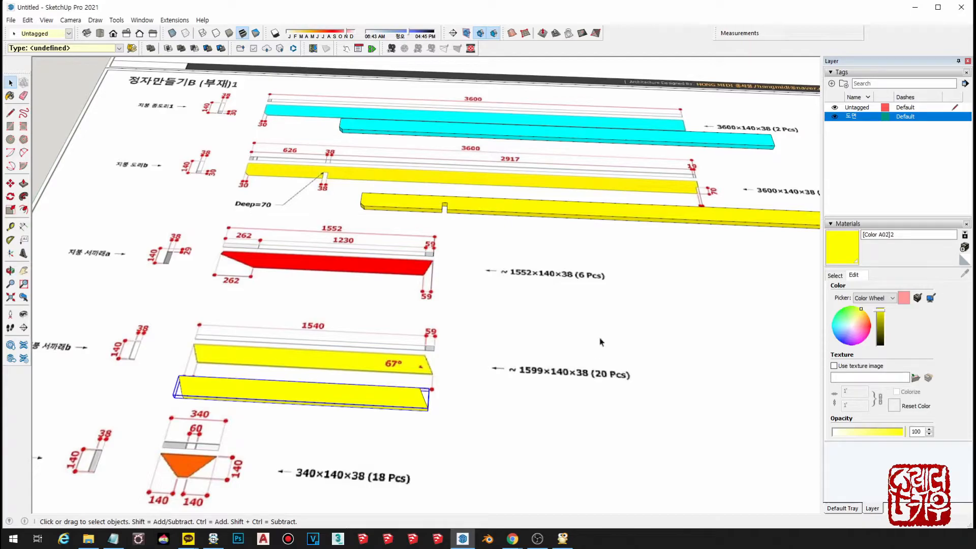
scroll(605, 374, "down", 3)
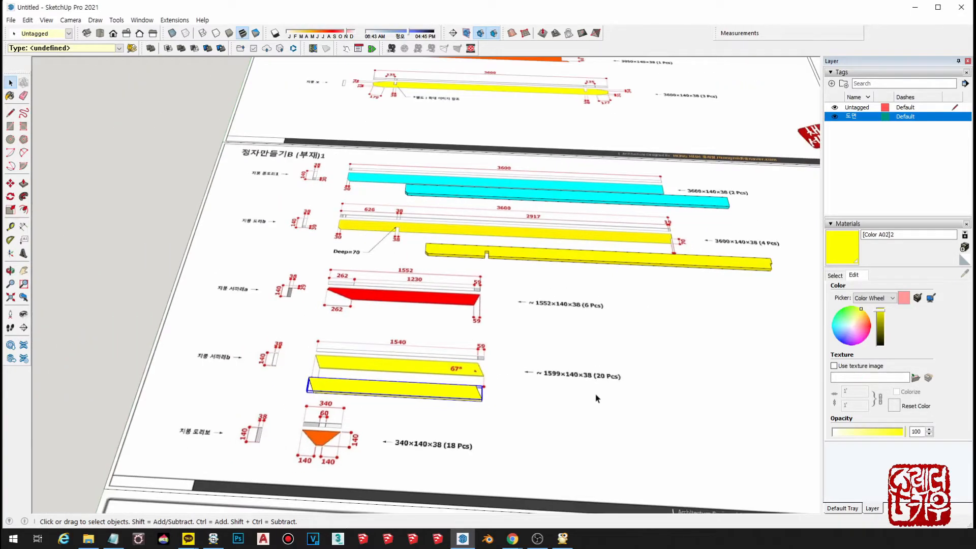
scroll(541, 351, "down", 2)
middle_click_drag(617, 351, 582, 350)
scroll(433, 293, "down", 4)
middle_click_drag(434, 294, 390, 311)
- Draw a 1552 × 140 mm rectangle beneath the 지붕 서까래a size note
scroll(392, 314, "up", 4)
middle_click_drag(478, 321, 533, 346)
key("r")
left_click(546, 336)
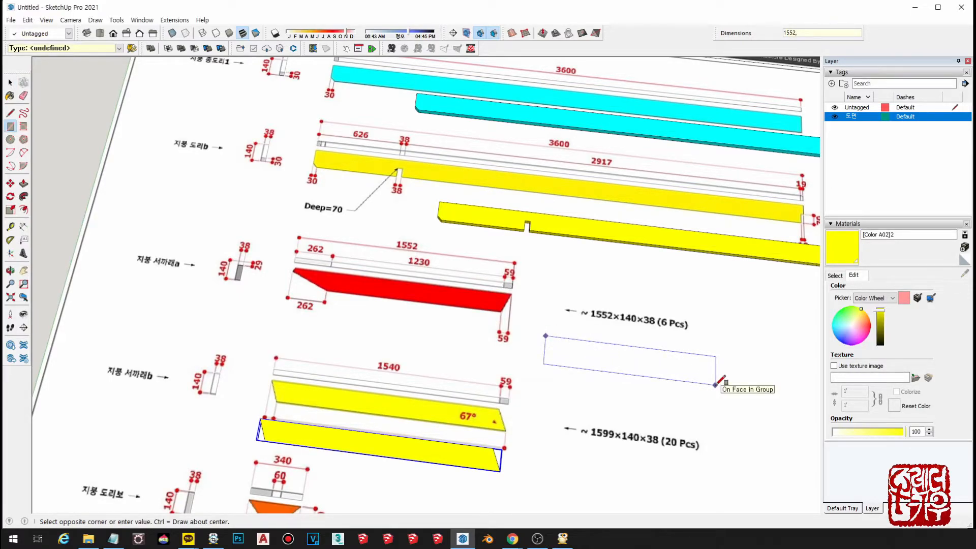
left_click(715, 385)
- Extrude the 1552 × 140 mm rectangle 38 mm
key("p")
left_click_drag(671, 368, 668, 348)
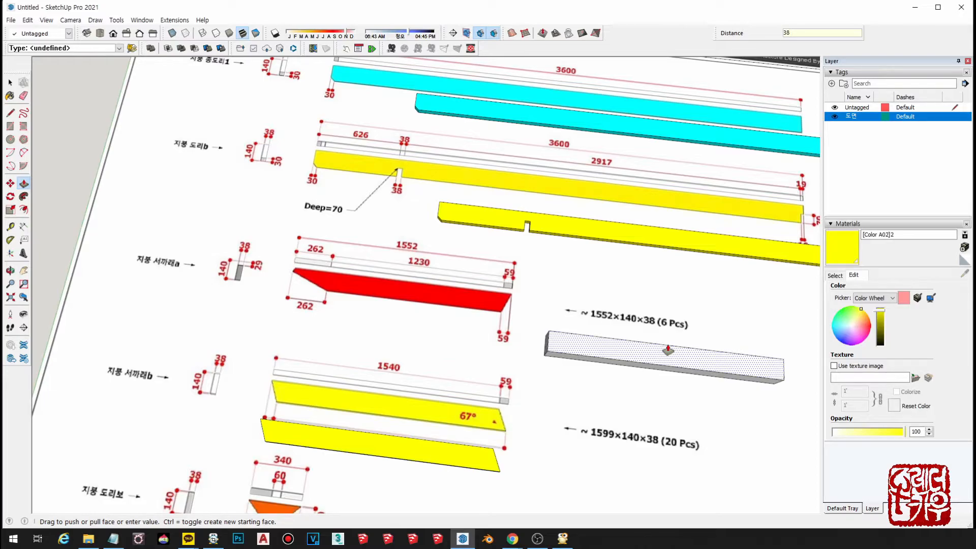
key("Return")
key("space")
- Place a guide 59 mm in from the board's right end and draw a diagonal from the upper corner to it
middle_click_drag(668, 349, 723, 474)
scroll(710, 381, "up", 4)
key("t")
left_click(710, 348)
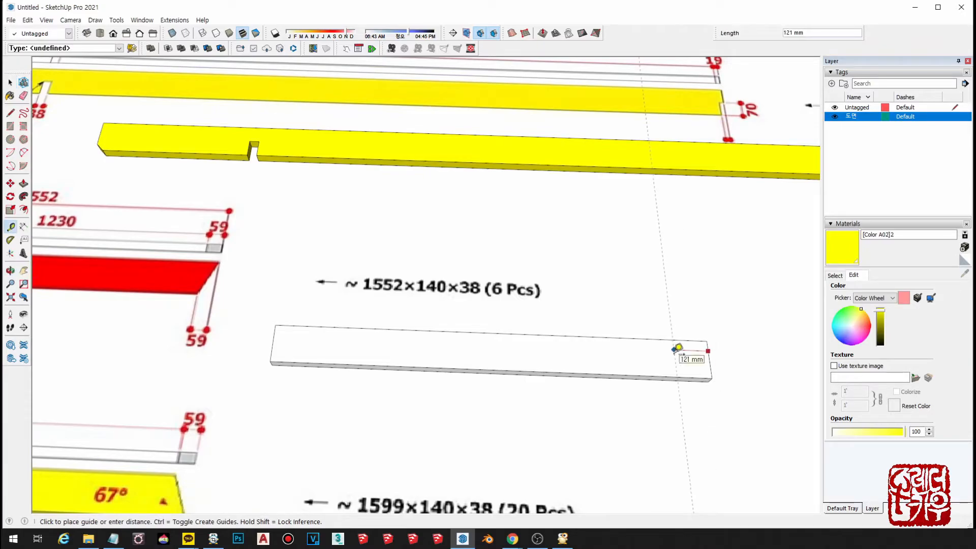
left_click(678, 348)
key("l")
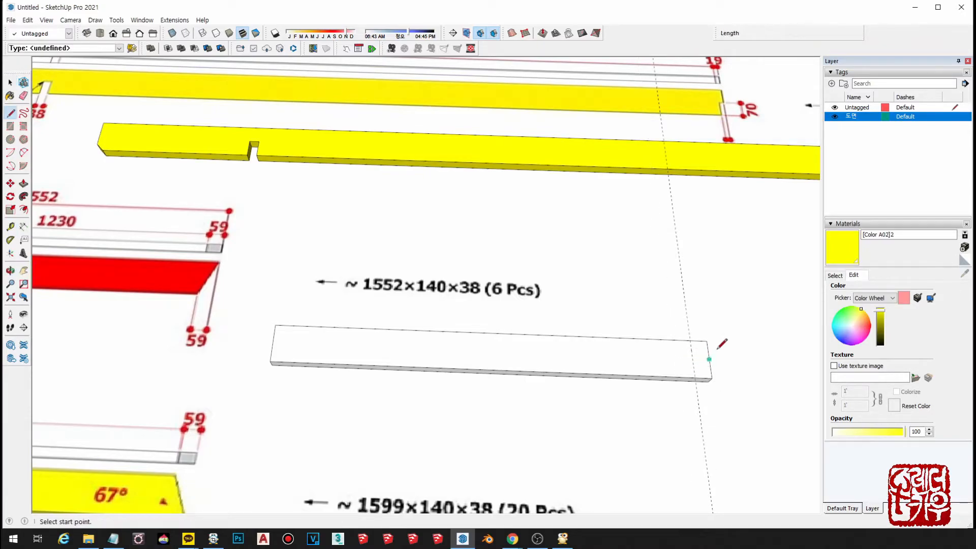
left_click(706, 340)
left_click(695, 377)
key("space")
- Push the right end triangle through the 1552 mm board's thickness to cut it off
middle_click_drag(695, 376, 597, 331)
key("p")
left_click(695, 443)
left_click(660, 450)
- Place guides 29 mm below the board's upper edge and 262 mm in from its left end
middle_click_drag(447, 284, 651, 355, "shift")
middle_click_drag(583, 305, 556, 340)
middle_click_drag(279, 320, 224, 310, "shift")
key("space")
scroll(633, 408, "up", 2)
scroll(666, 418, "up", 1)
key("t")
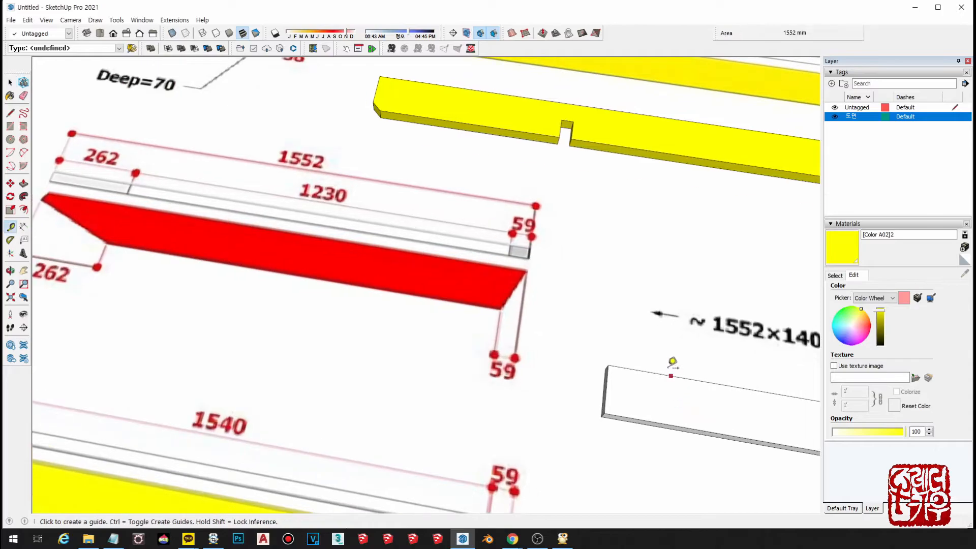
left_click(651, 373)
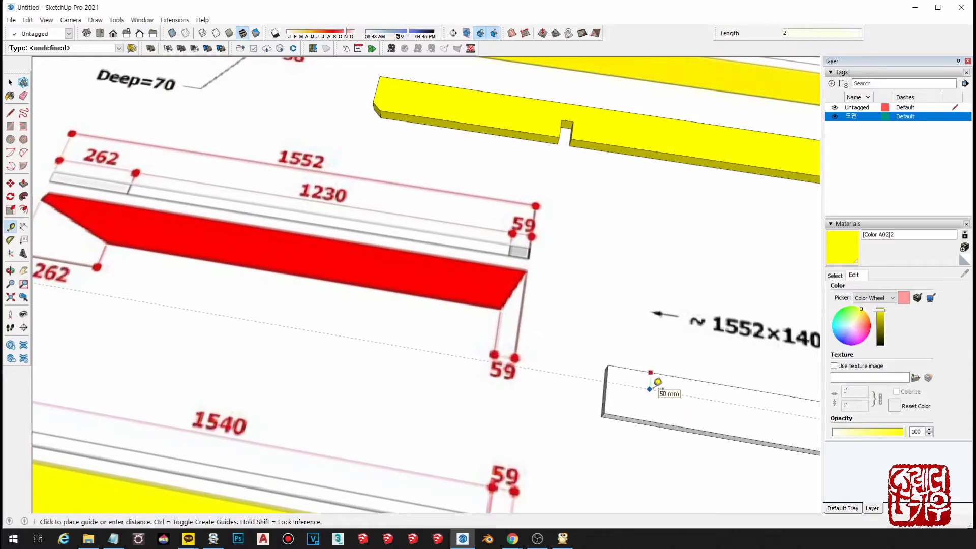
left_click(658, 382)
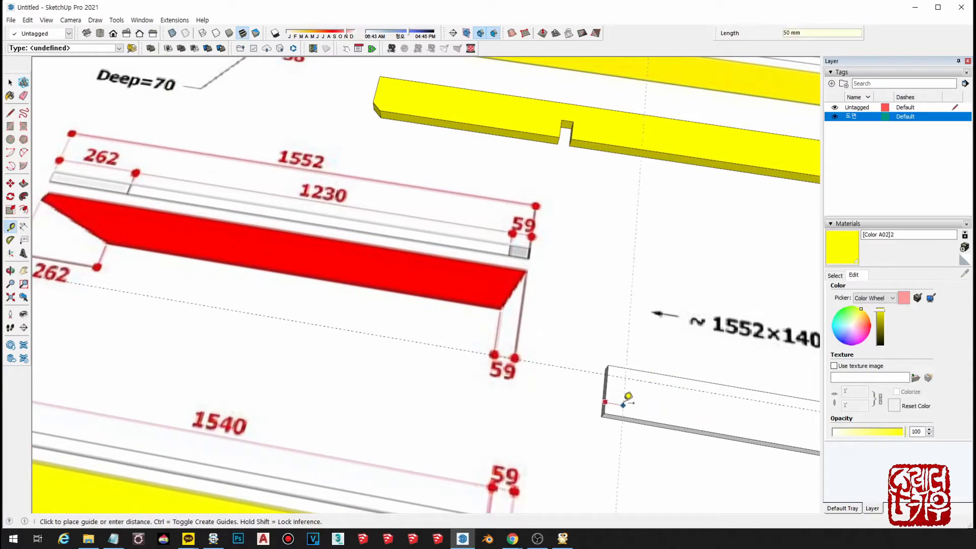
type("262")
key("Return")
key("space")
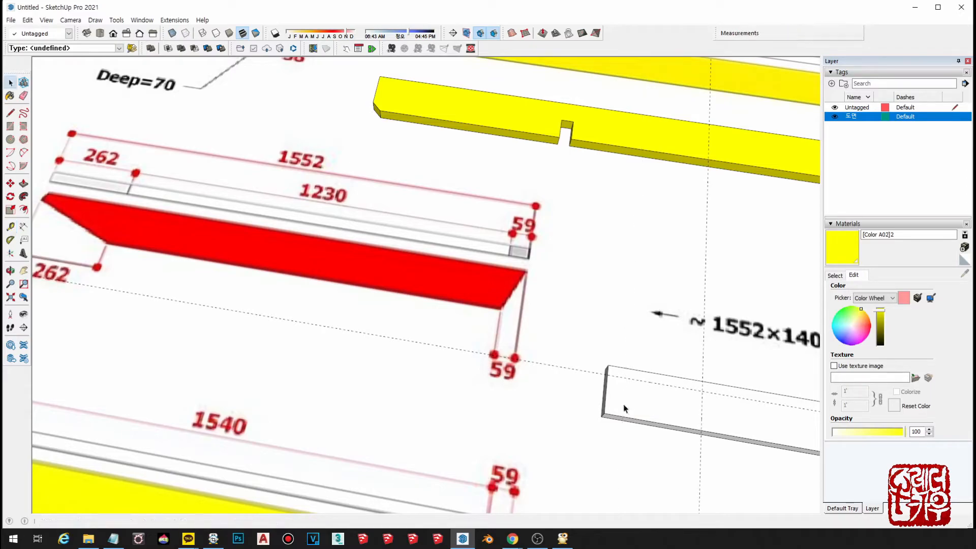
- Draw a diagonal between the two guides' edge intersections and push the lower left triangle through 38 mm to remove it
scroll(626, 401, "down", 1)
key("l")
left_click(611, 377)
left_click(688, 424)
key("space")
left_click(627, 409)
key("p")
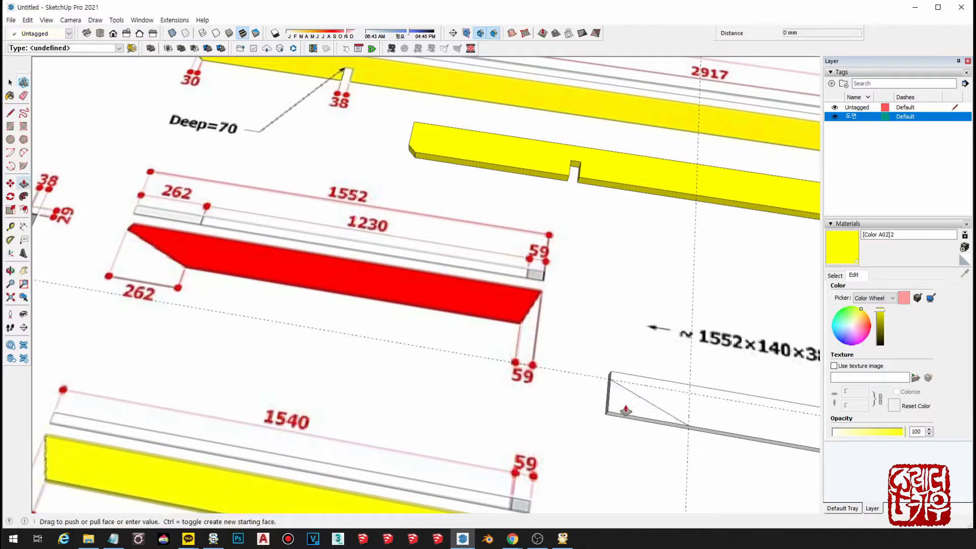
left_click(635, 393)
middle_click_drag(634, 393, 627, 413, "shift")
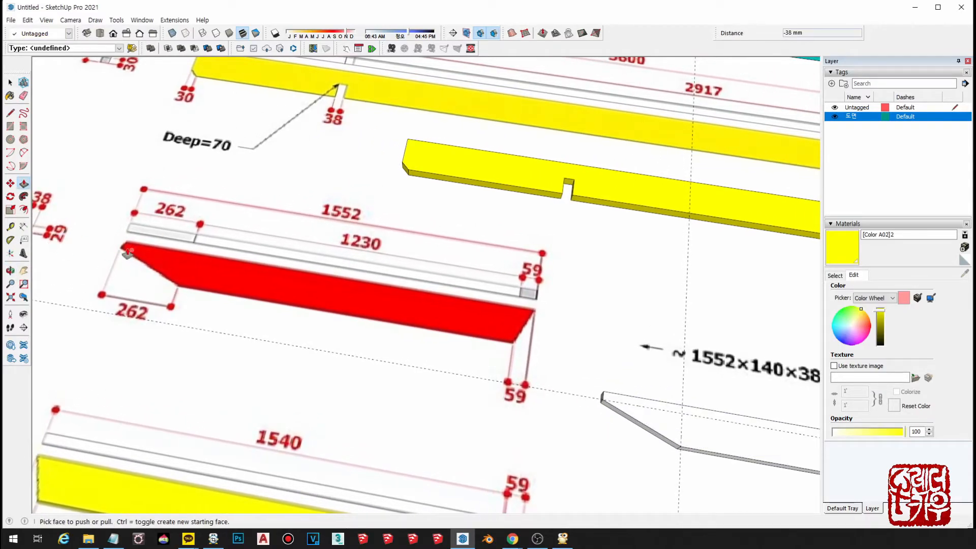
scroll(619, 392, "up", 5)
key("l")
left_click(539, 376)
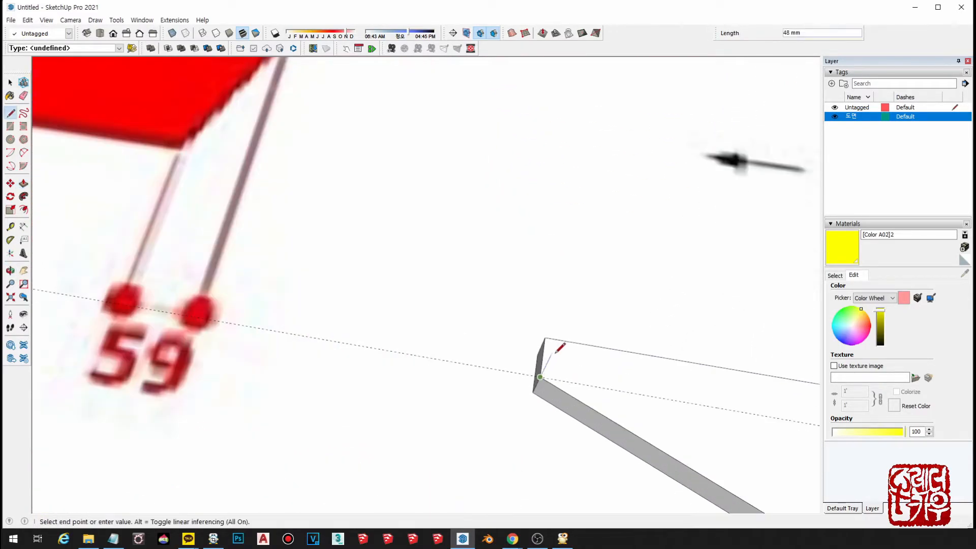
key("space")
- Place a protractor guide at 90° to the 1552 mm board's slanted edge, through that edge's upper left endpoint
middle_click_drag(485, 454, 516, 439)
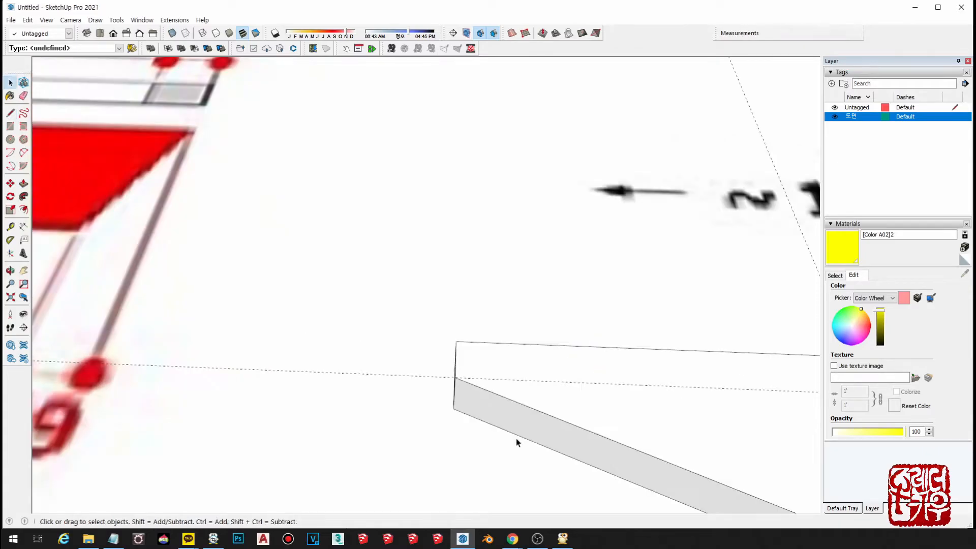
left_click(10, 240)
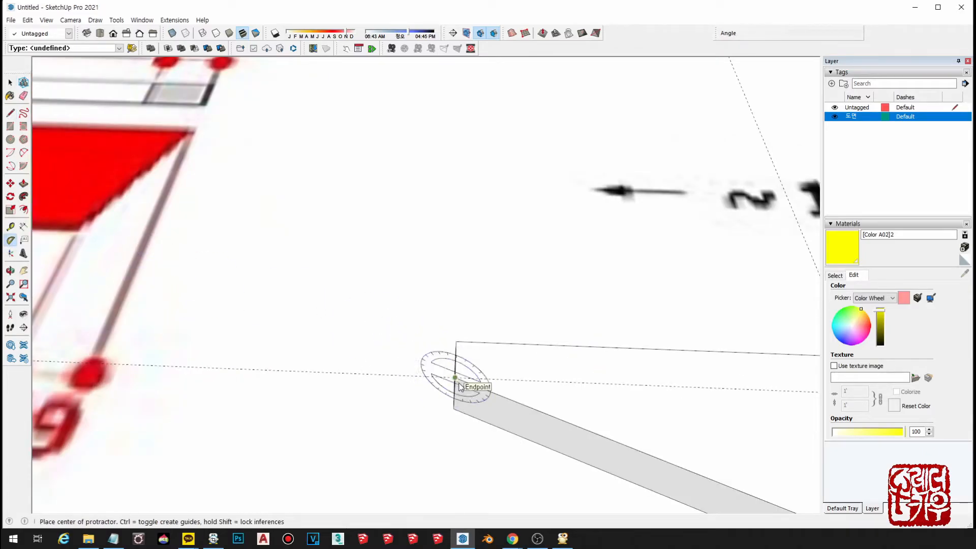
left_click(455, 377)
left_click(508, 401)
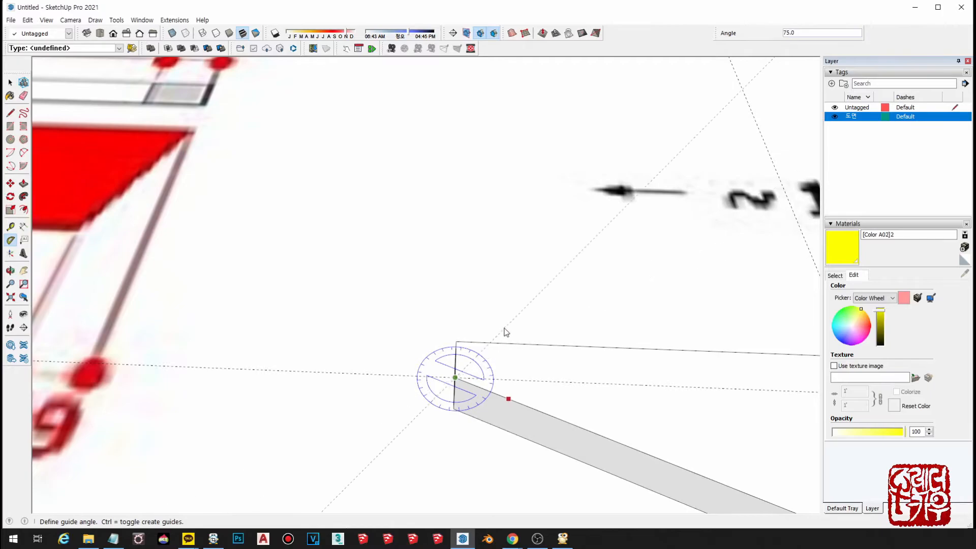
type("90")
key("Return")
key("space")
- Draw a line along the angled guide across the board's left tip and push the small corner through 38 mm to remove it
scroll(508, 348, "up", 2)
key("l")
left_click(442, 385)
left_click(465, 345)
key("space")
middle_click_drag(465, 344, 569, 361)
key("p")
left_click(486, 340)
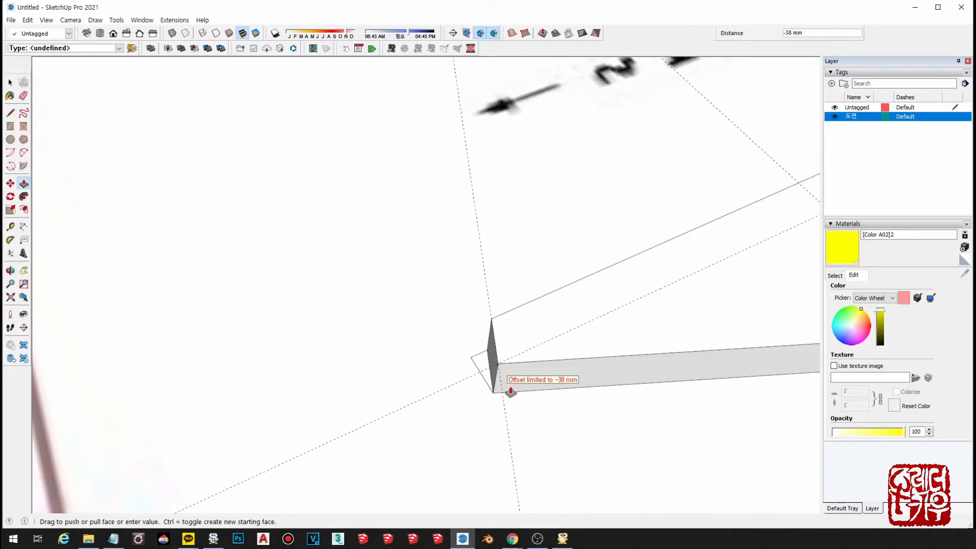
left_click(510, 397)
key("space")
- Paint the whole 1552 mm board with the red sampled from its drawing and make it a component
scroll(371, 387, "down", 5)
scroll(595, 361, "down", 2)
scroll(548, 343, "down", 3)
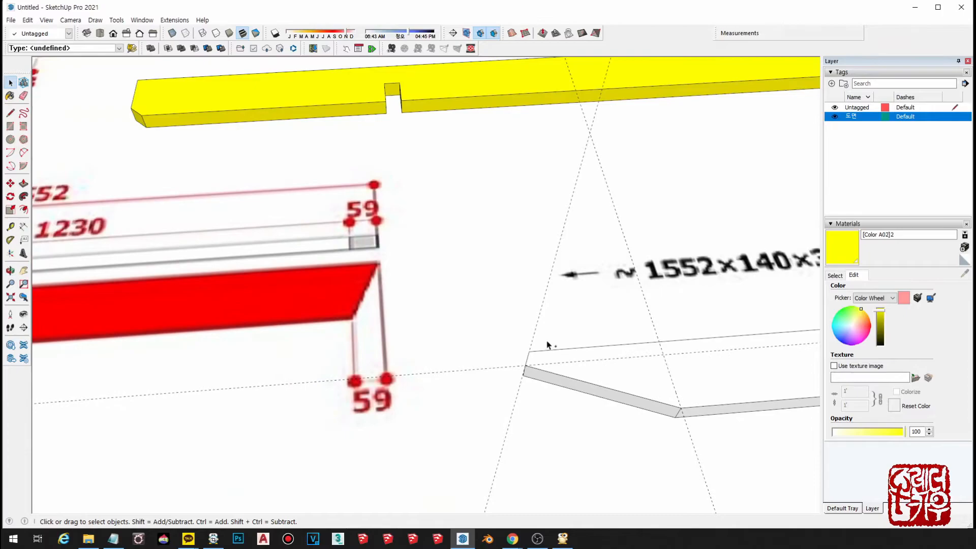
scroll(549, 350, "down", 2)
middle_click_drag(572, 367, 505, 361, "shift")
scroll(504, 361, "up", 2)
triple_click(512, 355)
key("b")
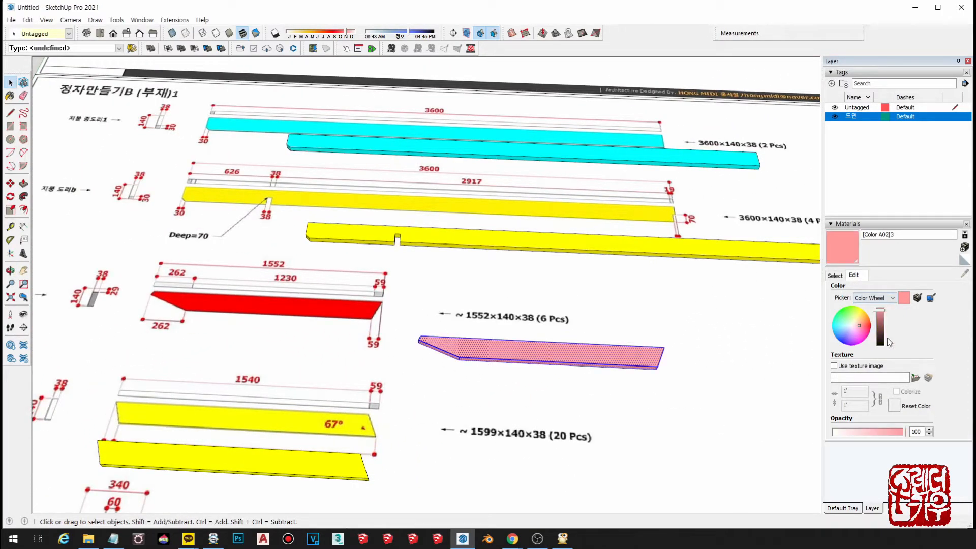
left_click(930, 299)
left_click(342, 308)
middle_click_drag(549, 331, 564, 350)
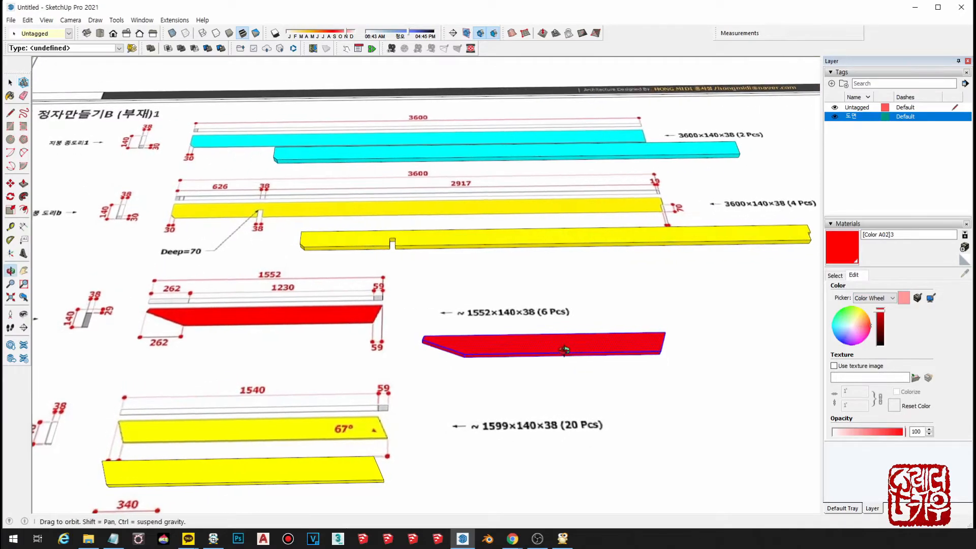
key("g")
left_click(625, 325)
- Move the yellow 지붕 서까래b board out beside its drawing, below the 1599×140×38 label
scroll(583, 372, "down", 3)
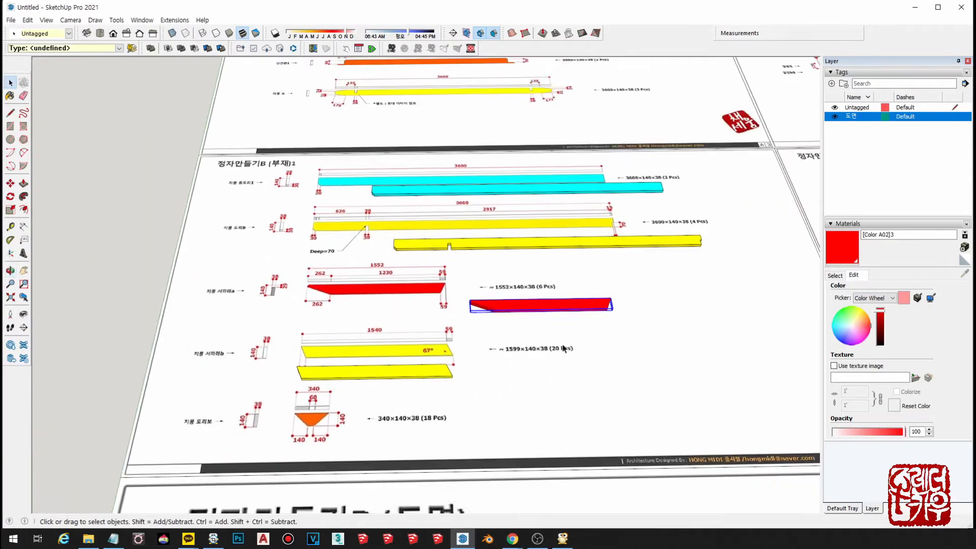
scroll(350, 413, "up", 3)
left_click(567, 393)
- Draw a 340 × 140 mm rectangle beside the 지붕 도리보 drawing and extrude it 38 mm
key("r")
left_click(580, 378)
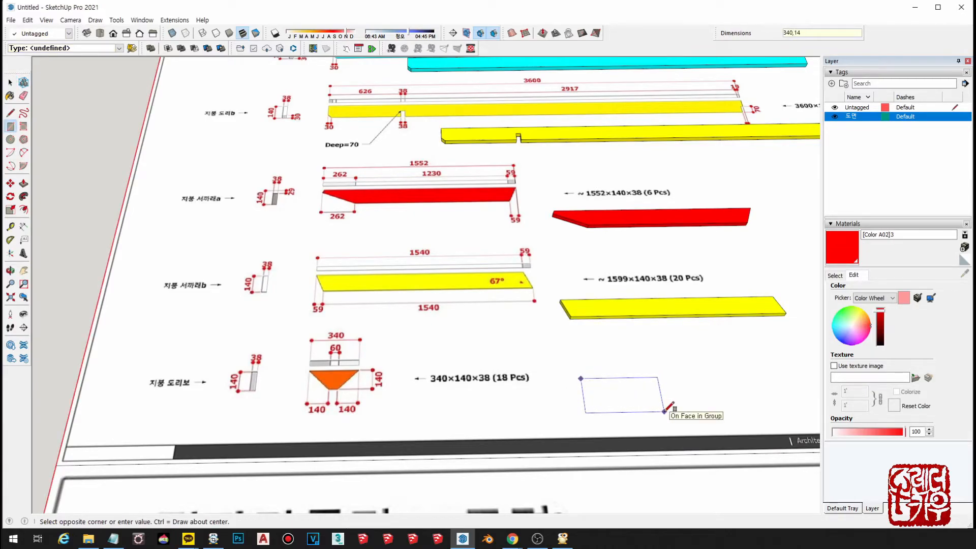
left_click(663, 410)
key("p")
left_click(603, 396)
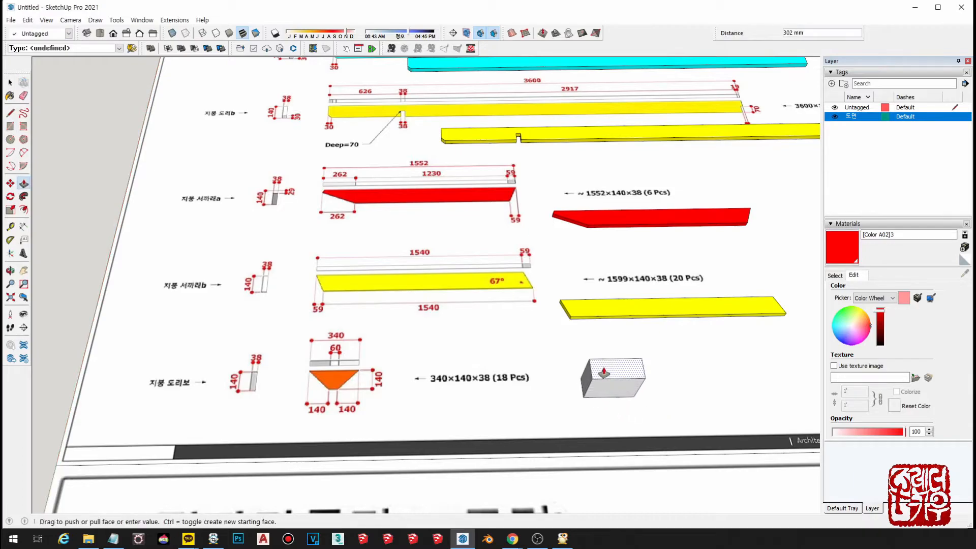
left_click(604, 374)
key("space")
- Try to taper the 340 mm block by scaling its lower edge face to about 0.36 along the red axis
scroll(605, 378, "up", 4)
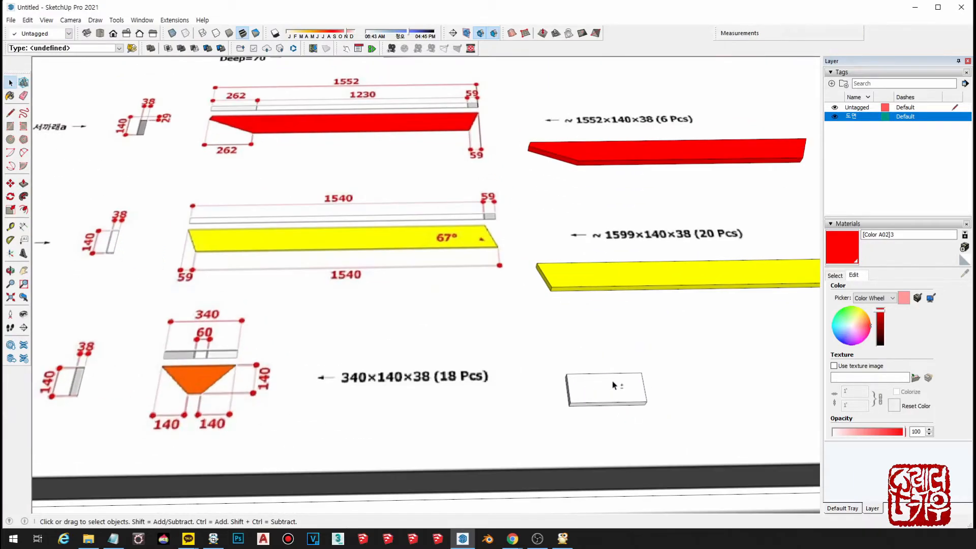
scroll(216, 372, "down", 1)
scroll(562, 427, "up", 3)
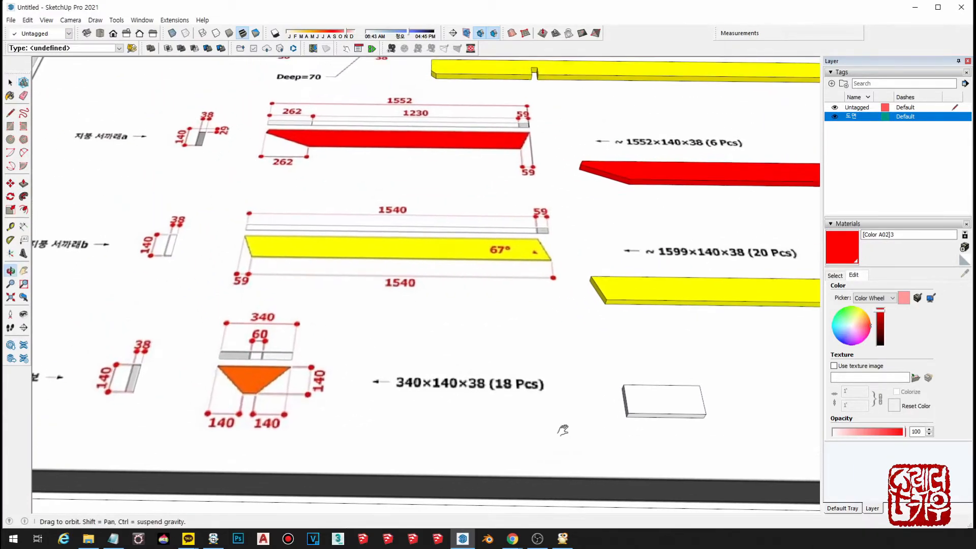
left_click(686, 415)
scroll(762, 420, "up", 2)
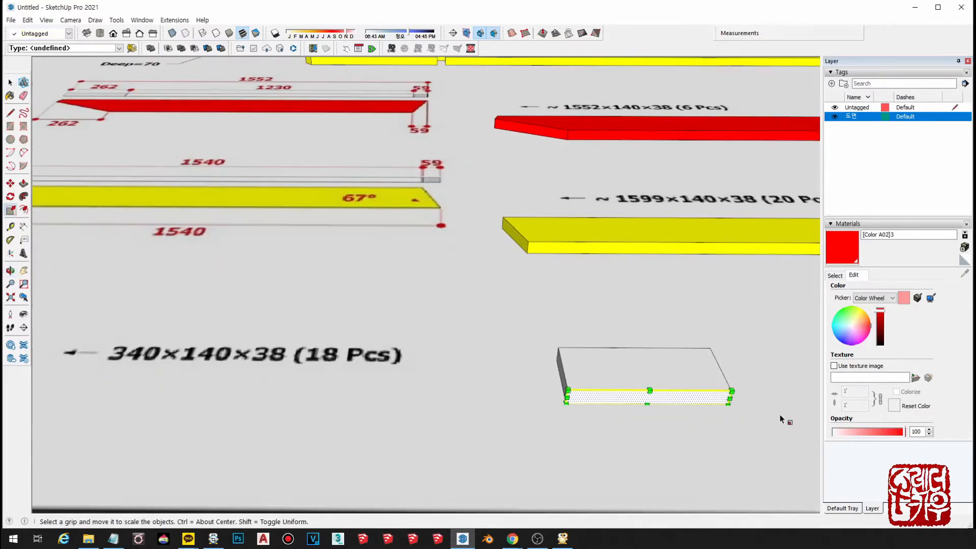
key("s")
left_click(731, 398)
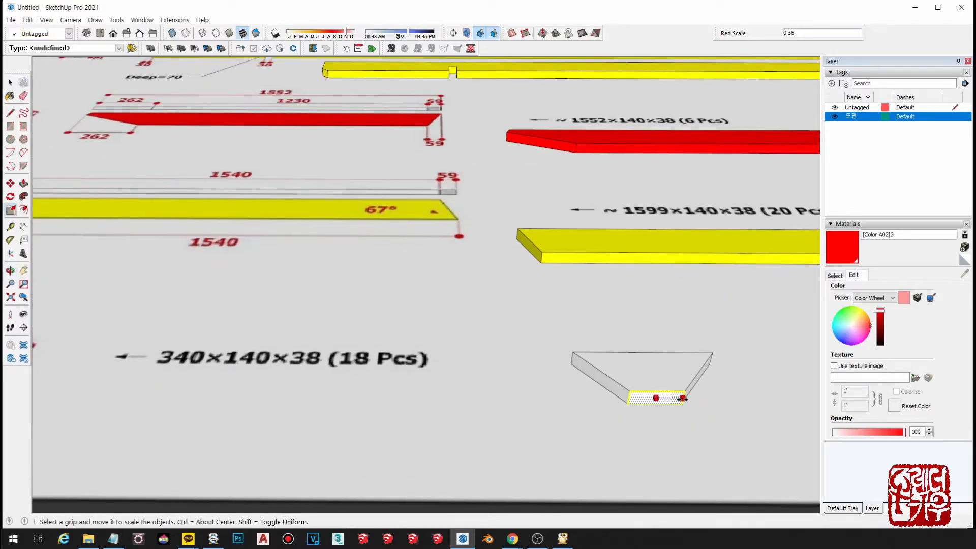
scroll(682, 399, "down", 2)
key("space")
- Place guides 140 mm in from the left and right ends of the 340 mm block
scroll(695, 425, "down", 2)
middle_click_drag(694, 425, 631, 416)
scroll(633, 414, "up", 2)
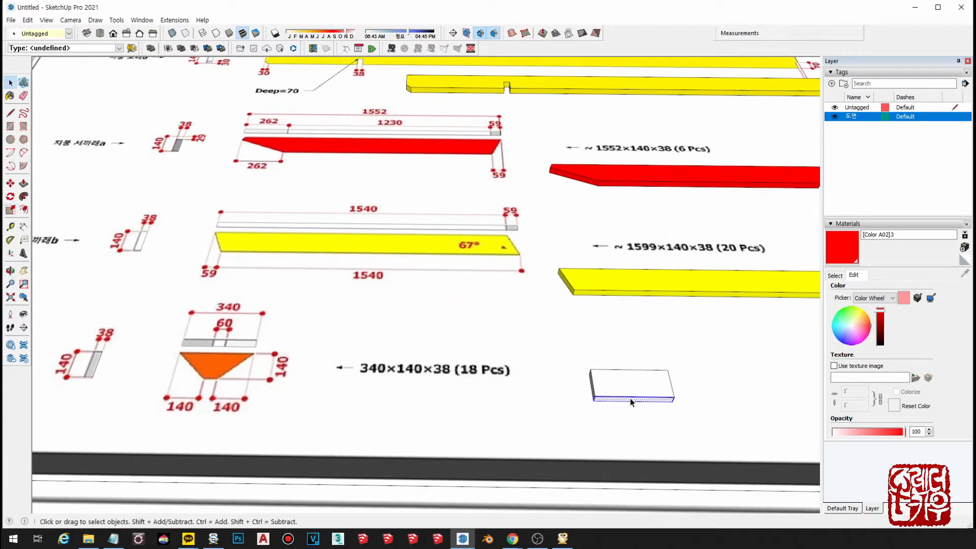
scroll(630, 416, "up", 3)
key("t")
left_click(585, 371)
key("Return")
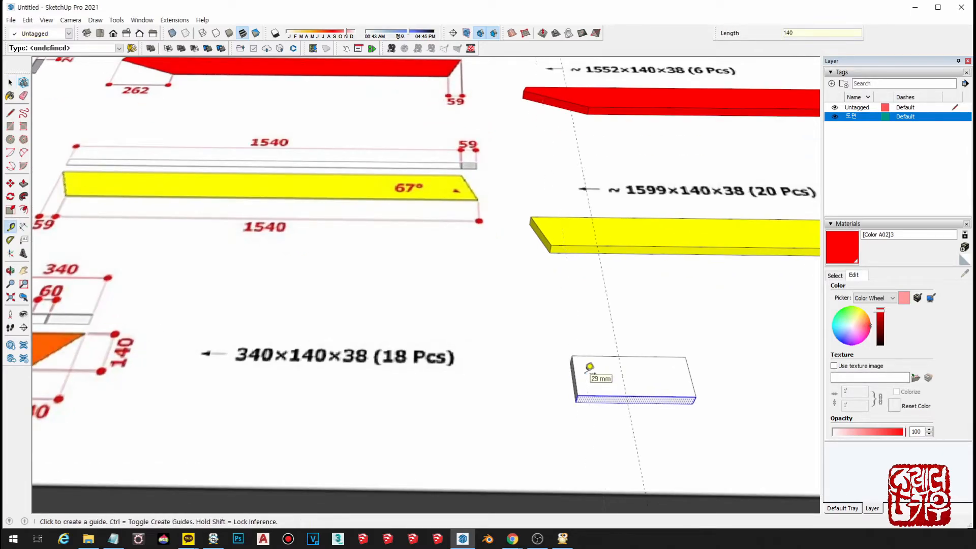
left_click(688, 364)
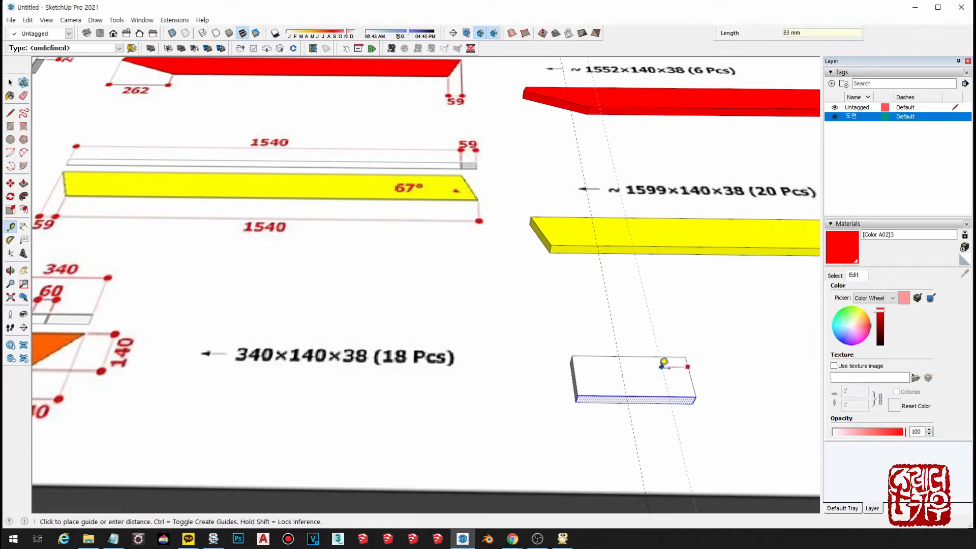
key("Return")
key("space")
- Draw diagonals from the block's two upper corners to the guides' intersections with its lower edge
key("l")
left_click(572, 356)
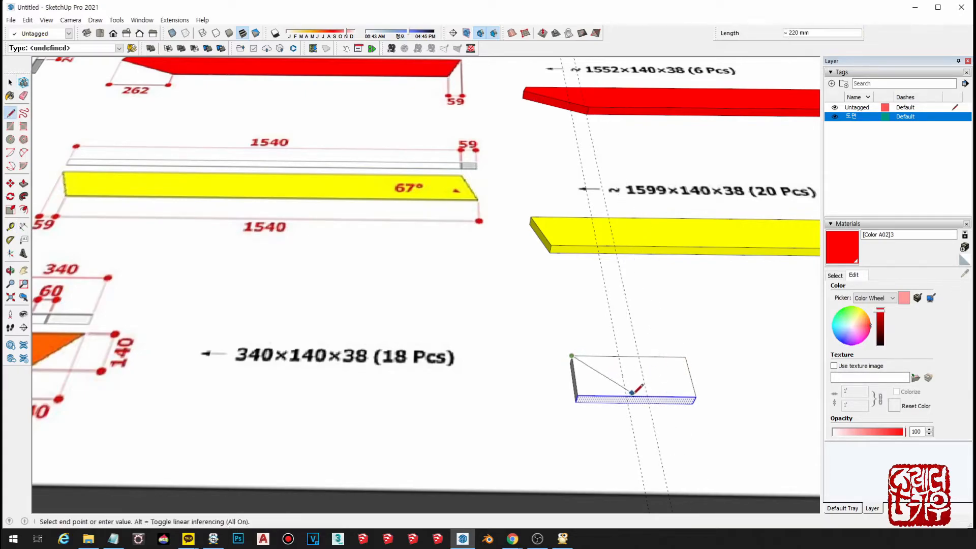
left_click(626, 396)
key("space")
key("l")
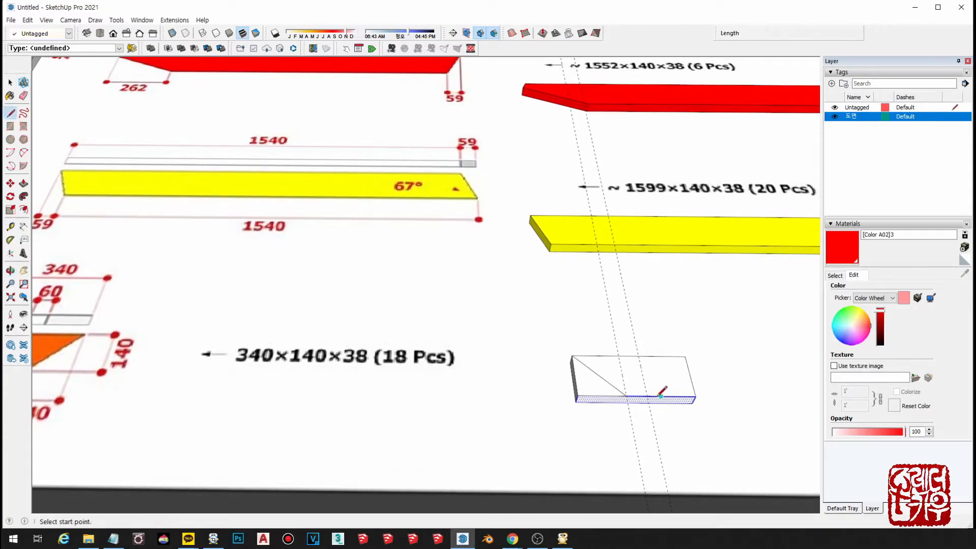
left_click(649, 395)
left_click(685, 357)
key("space")
- Push both lower corner triangles through the 38 mm thickness to remove them and delete the guides
key("p")
left_click(584, 392)
left_click(584, 406)
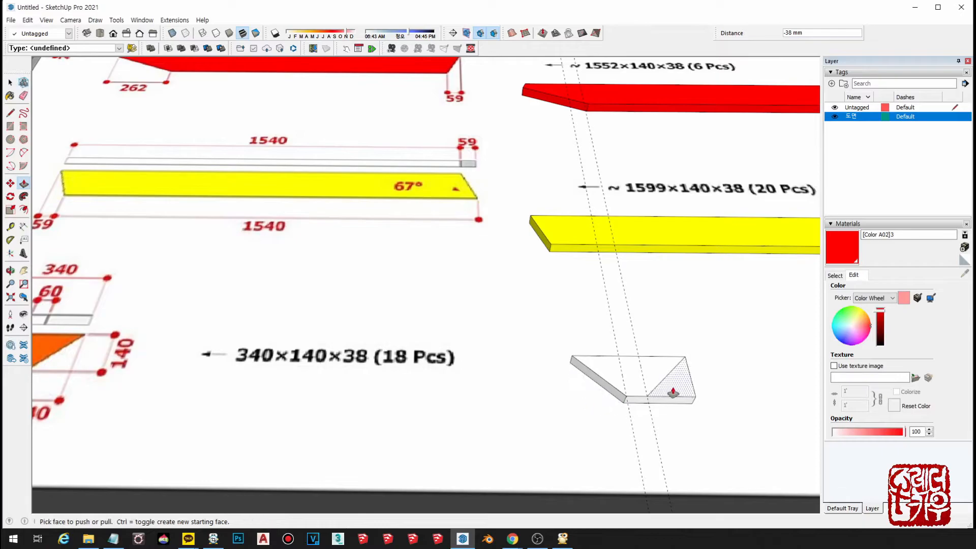
double_click(673, 393)
scroll(673, 392, "down", 1)
middle_click_drag(646, 385, 589, 386, "shift")
key("space")
key("ctrl+d")
- Paint the whole trapezoid block and match its material to the orange of the 지붕 도리보 drawing
scroll(603, 394, "down", 1)
left_click(581, 382)
left_click(836, 277)
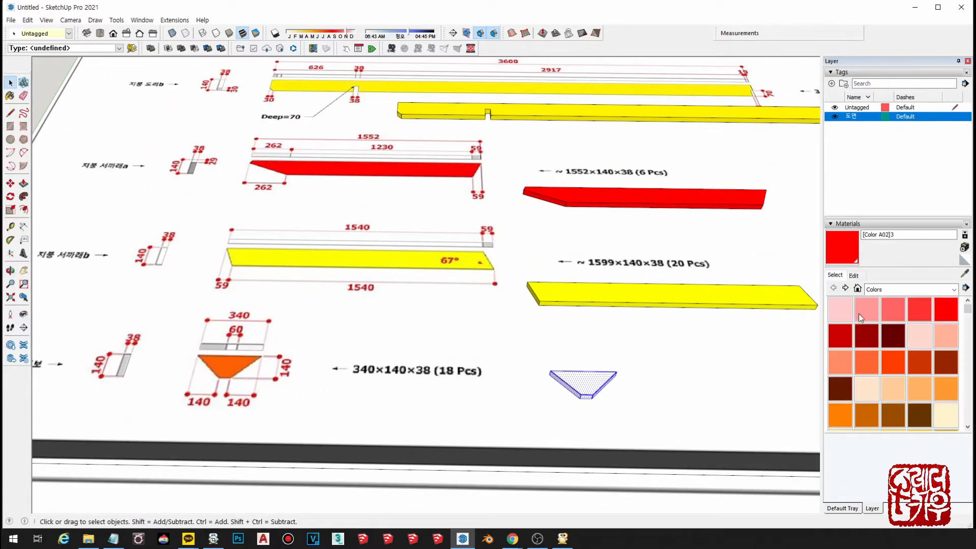
left_click(855, 302)
left_click(597, 382)
left_click(854, 275)
left_click(931, 298)
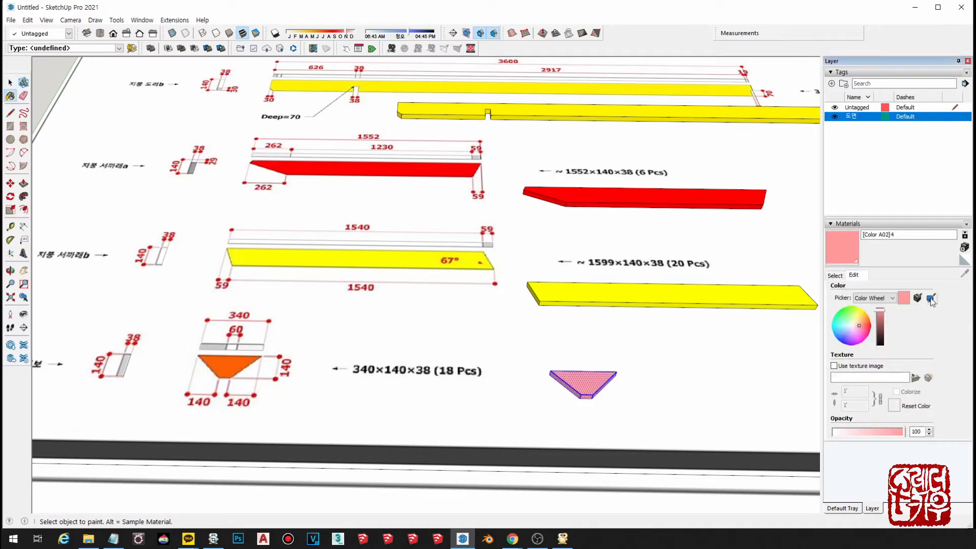
left_click(229, 364)
- Make the orange trapezoid block a component
scroll(229, 363, "down", 2)
key("space")
key("g")
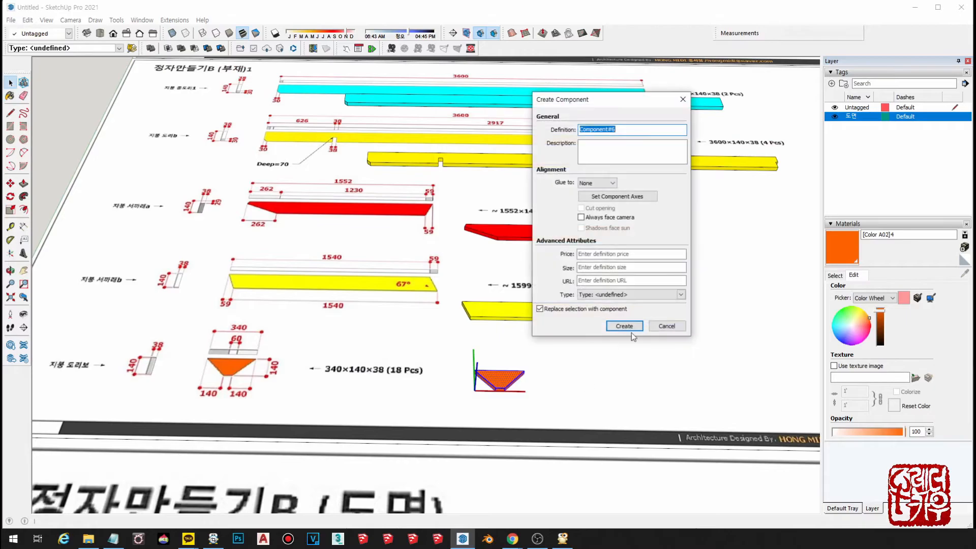
left_click(621, 325)
- Select the five finished parts on the 부재1 sheet, create a tag named 부재 and assign them to it
scroll(625, 346, "down", 2)
scroll(625, 346, "down", 1)
middle_click_drag(624, 346, 488, 394)
scroll(519, 364, "down", 1)
left_click_drag(197, 154, 738, 512)
middle_click_drag(573, 376, 604, 325)
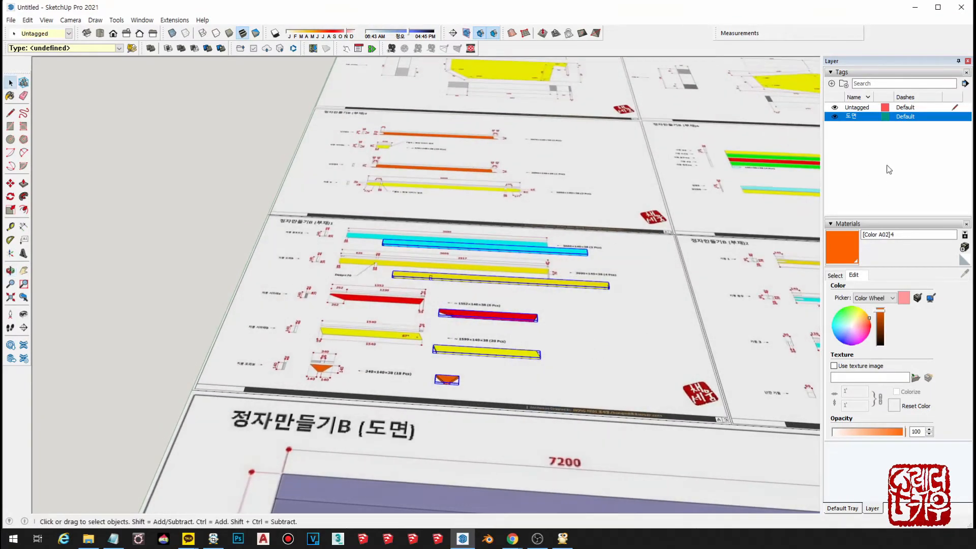
left_click(831, 83)
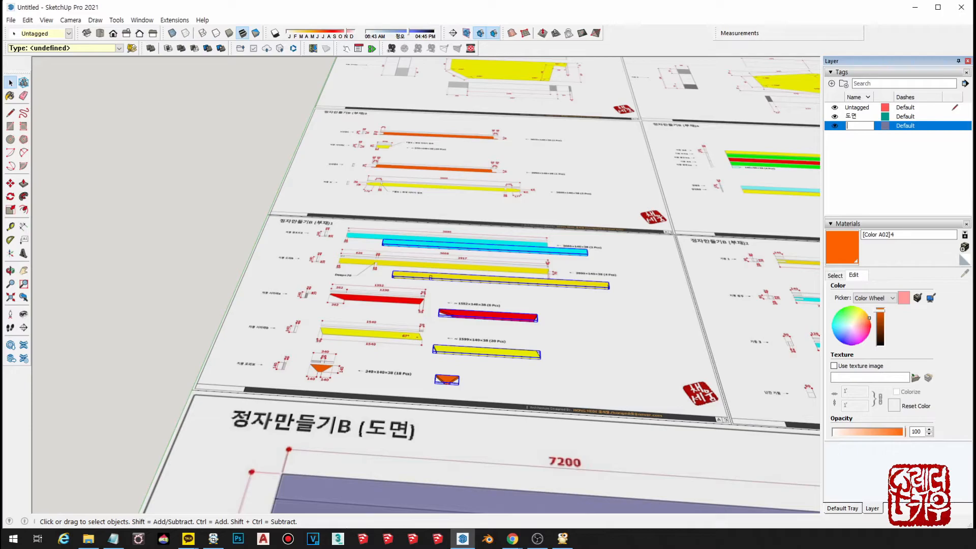
type("부재")
key("Return")
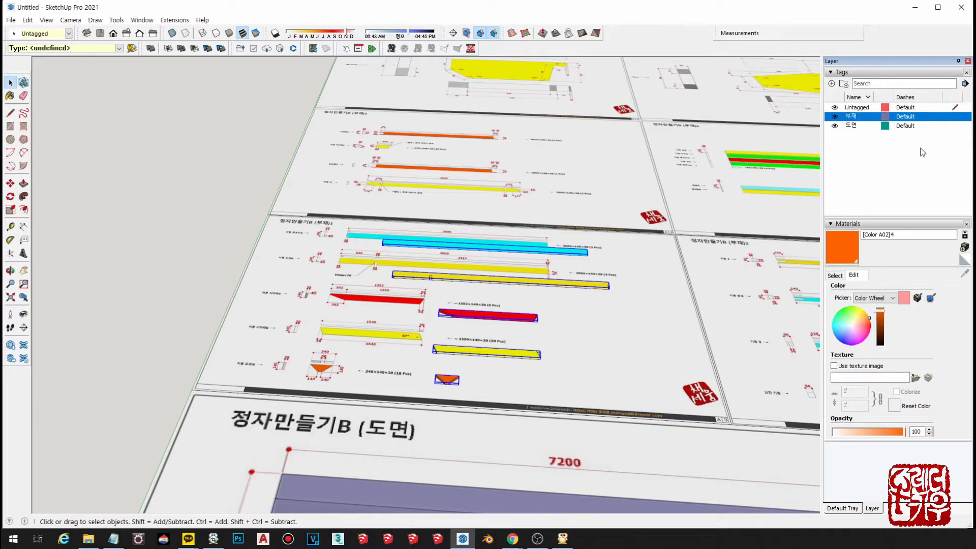
left_click(68, 33)
left_click(49, 61)
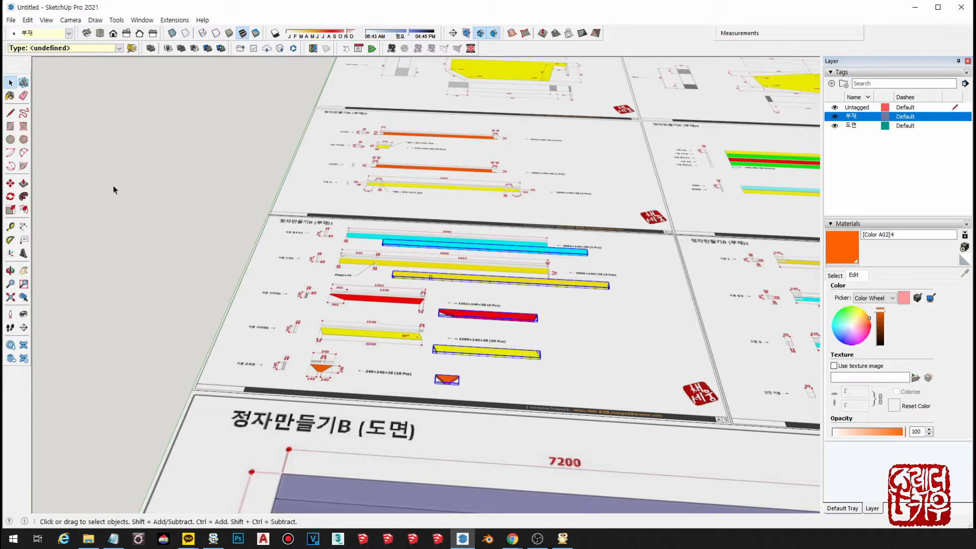
- Toggle the 도면 and 부재 tags off and on to check which objects each one controls
left_click(835, 126)
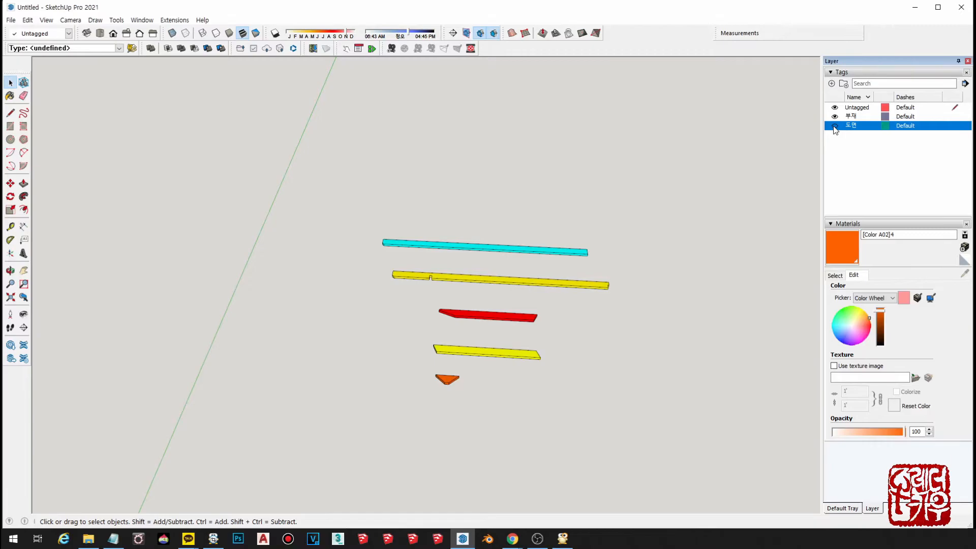
left_click(834, 126)
left_click(834, 116)
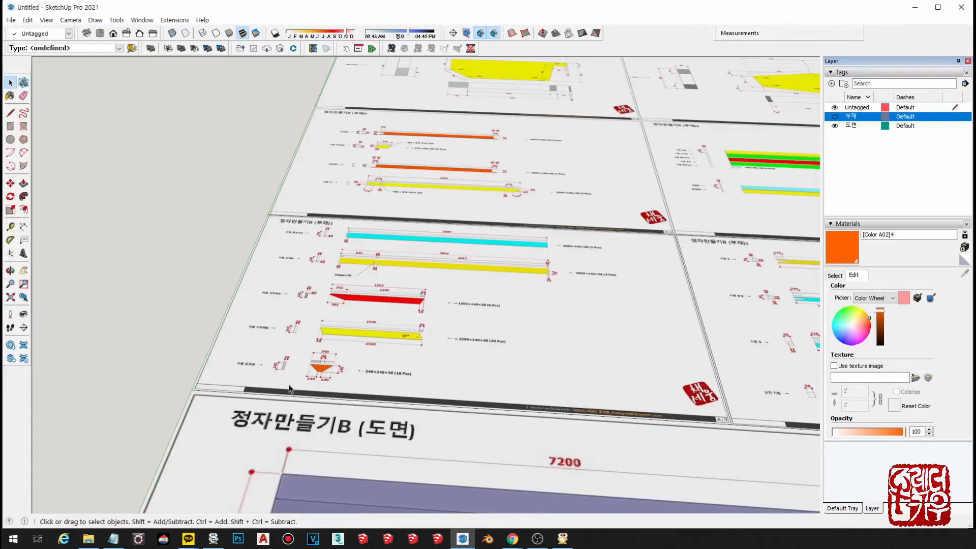
left_click(835, 117)
- Examine the part drawings on the 정자만들기B (부재)2 sheet, starting from its upper rows
scroll(427, 436, "down", 1)
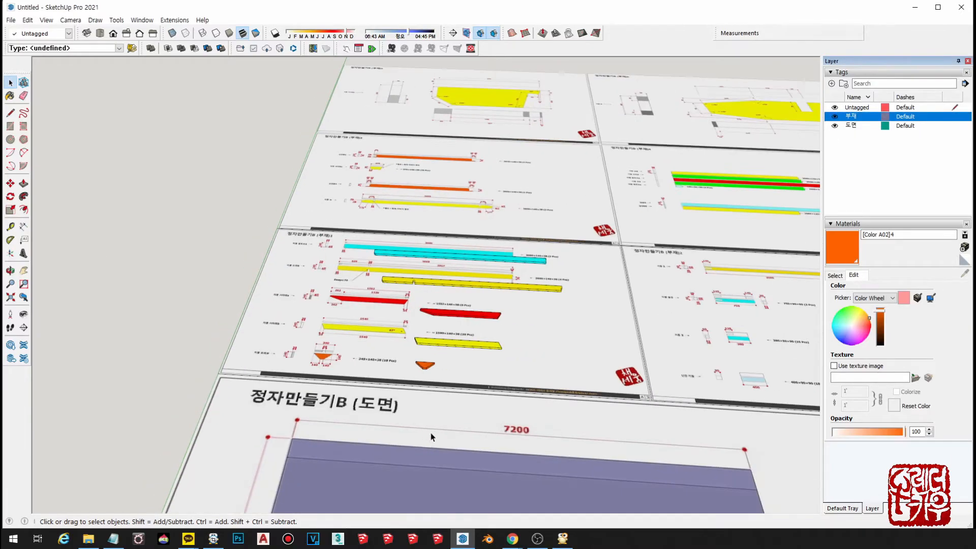
middle_click_drag(427, 435, 590, 365)
scroll(631, 294, "down", 2)
middle_click_drag(632, 294, 582, 270)
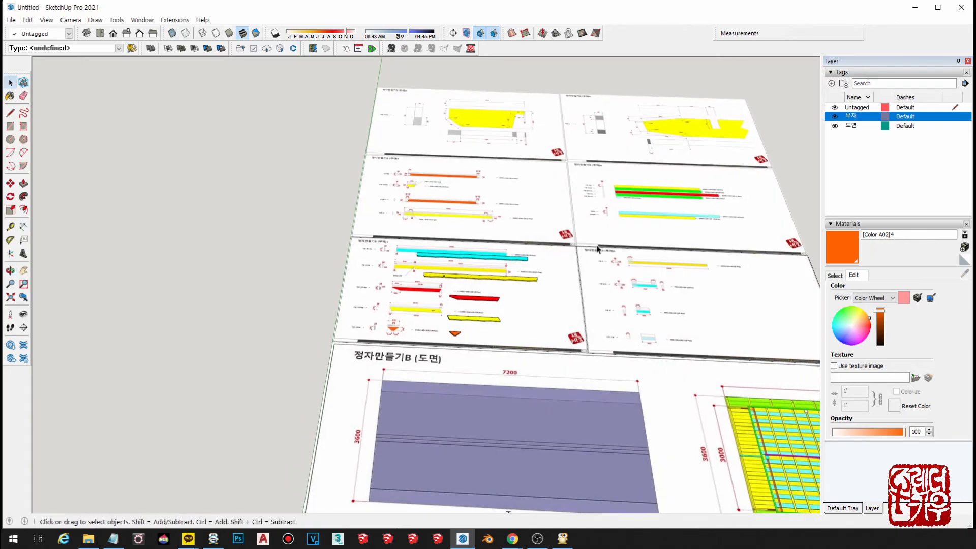
scroll(598, 248, "up", 4)
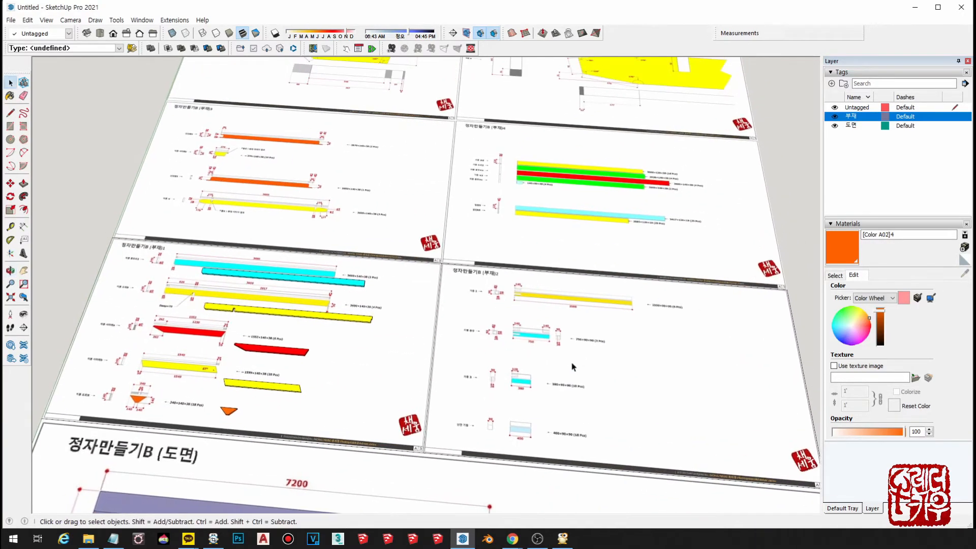
scroll(572, 366, "up", 5)
middle_click_drag(595, 282, 508, 317)
scroll(515, 318, "up", 2)
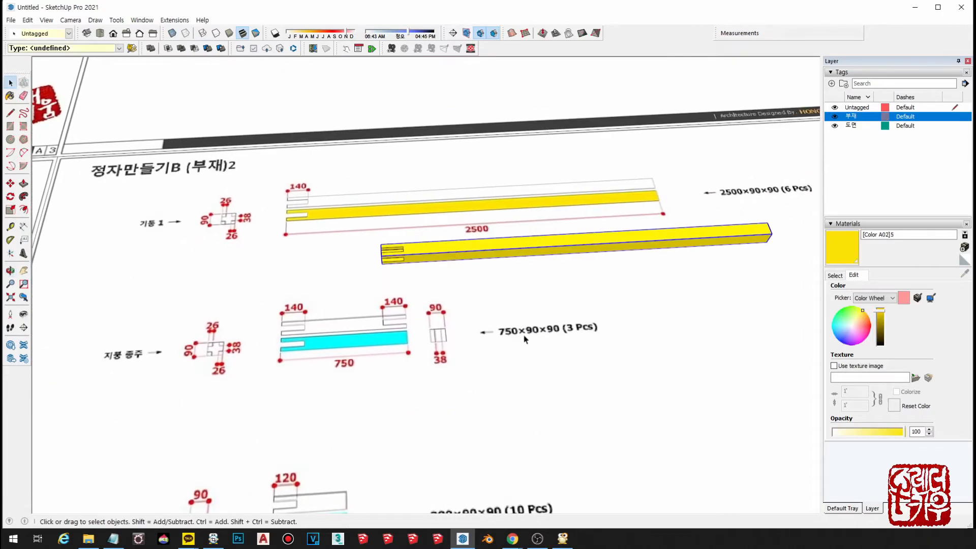
- Draw a 750 × 90 mm rectangle below the 지붕 종주 size note and extrude it 90 mm with Push/Pull
key("r")
left_click(483, 378)
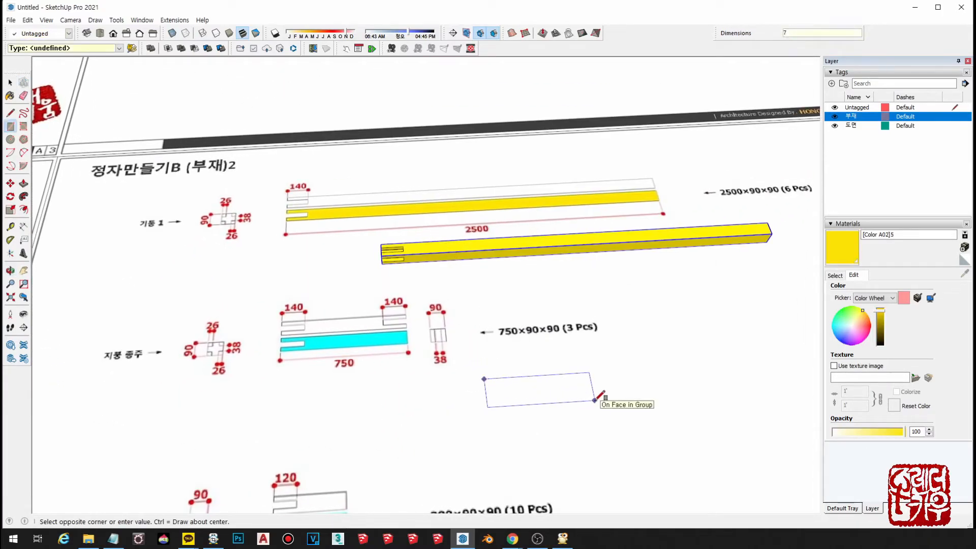
type("750,90")
key("Return")
key("space")
scroll(553, 389, "up", 2)
key("p")
left_click(529, 386)
key("Return")
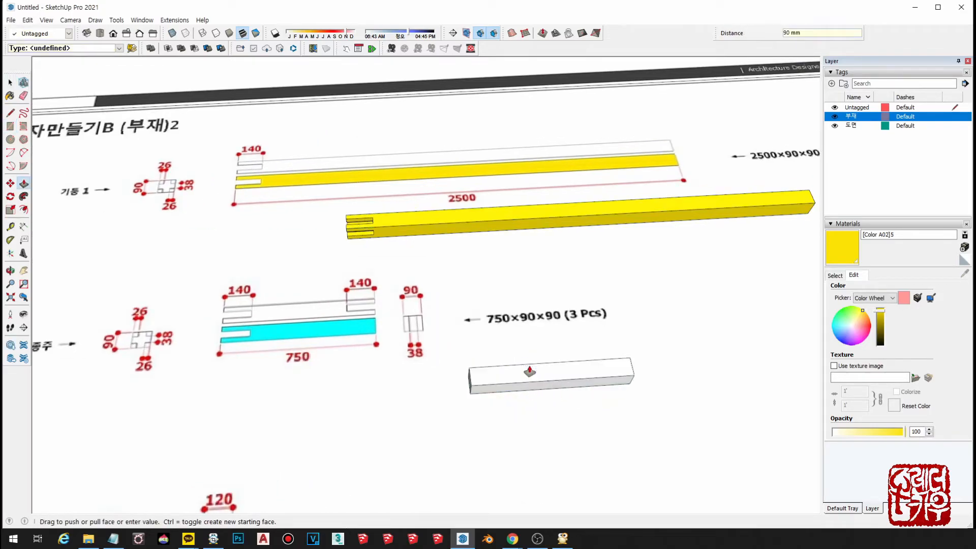
key("space")
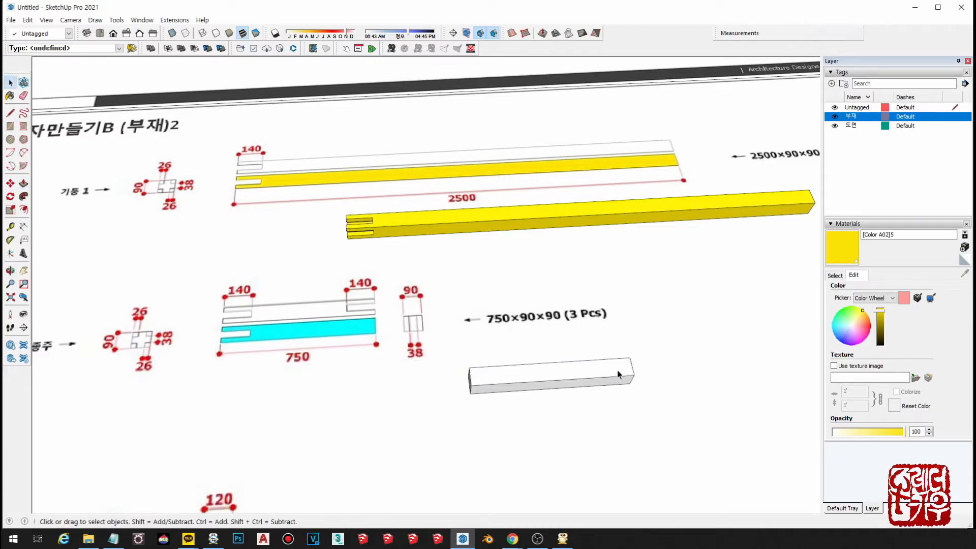
- Place guides across the block's top face, 140 mm in from each of its two ends
scroll(602, 363, "up", 2)
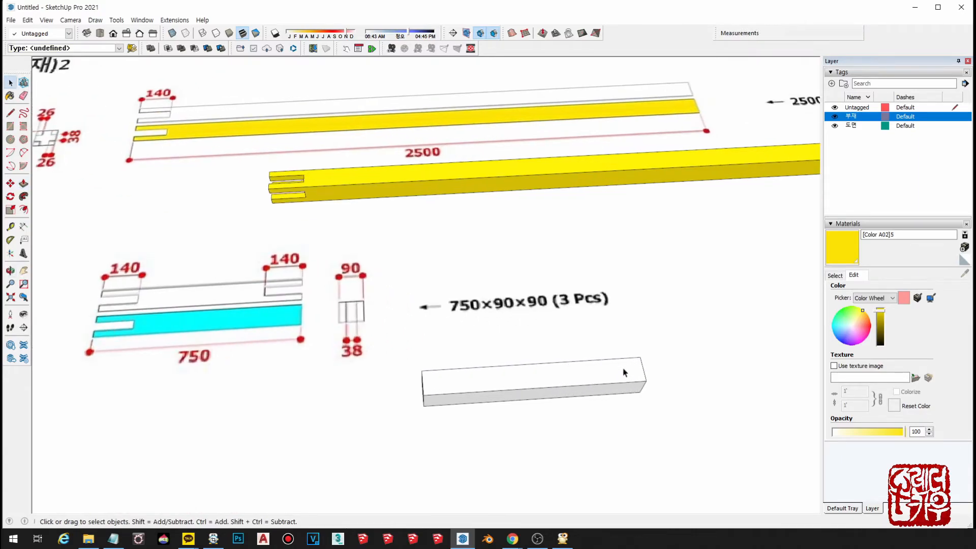
key("t")
scroll(626, 366, "up", 3)
left_click(648, 369)
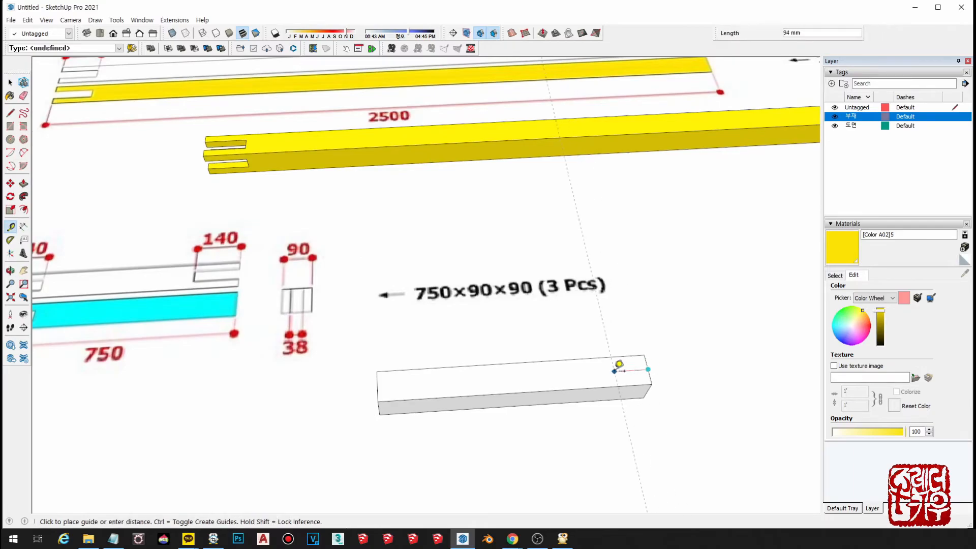
left_click(619, 365)
scroll(475, 394, "down", 3)
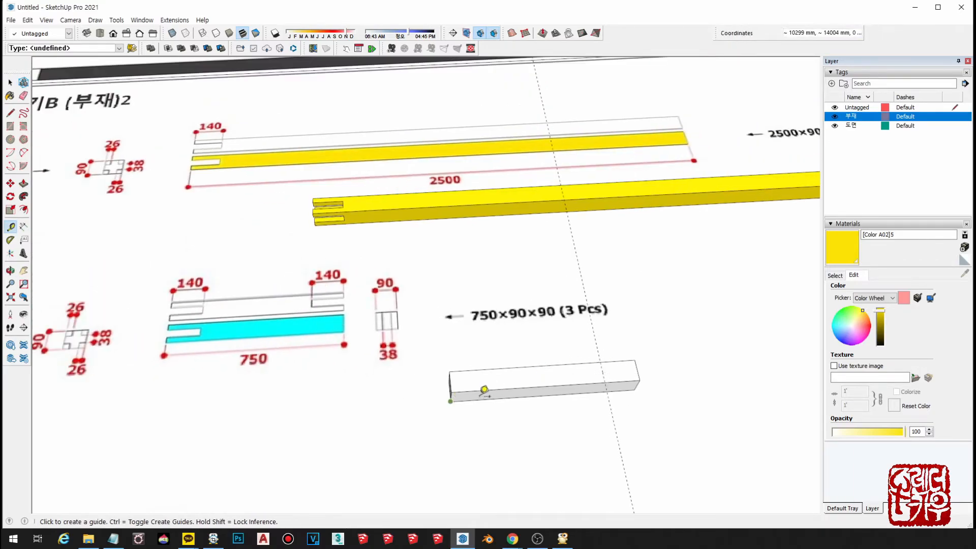
scroll(444, 366, "up", 2)
left_click(453, 369)
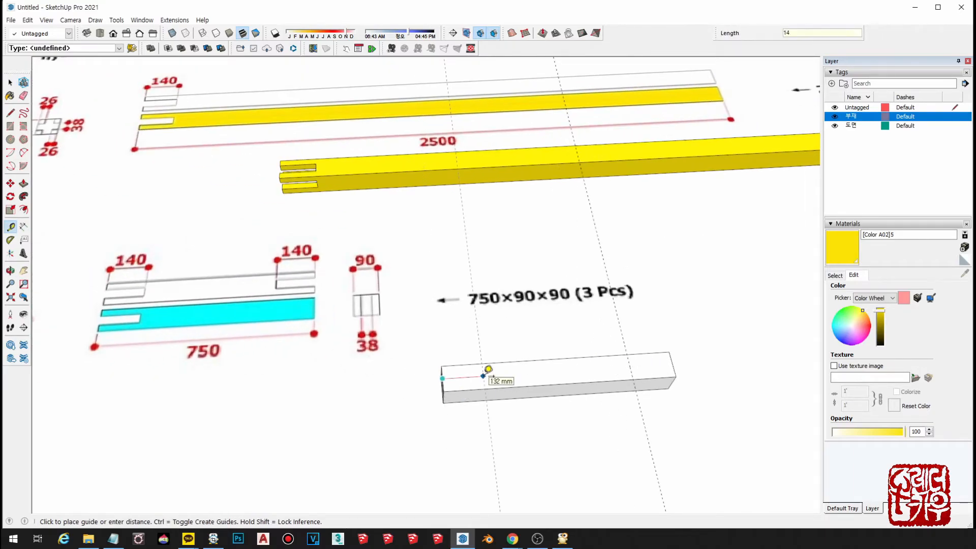
type("140")
key("Return")
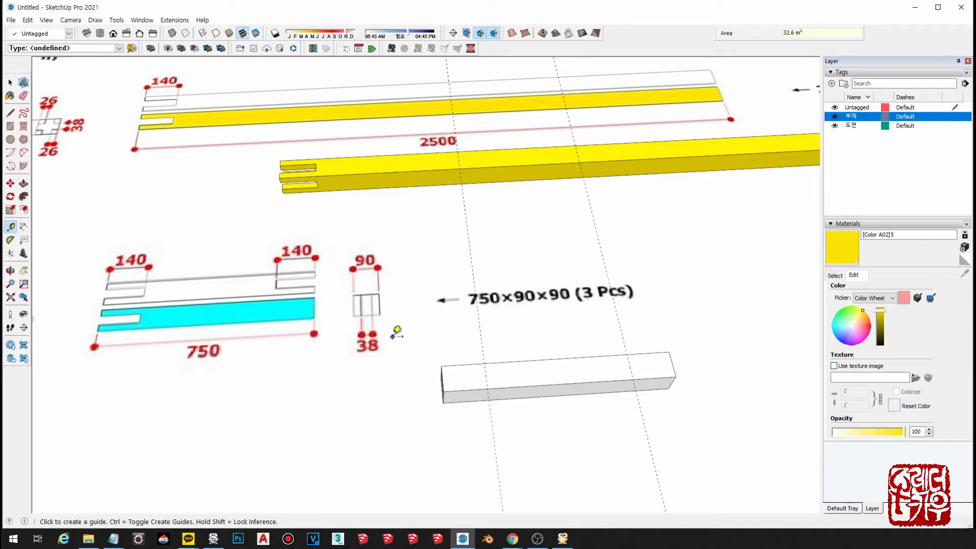
- Place lengthwise guides on the block's top face, 28 mm in from each long edge
scroll(401, 322, "down", 2)
scroll(403, 317, "down", 1)
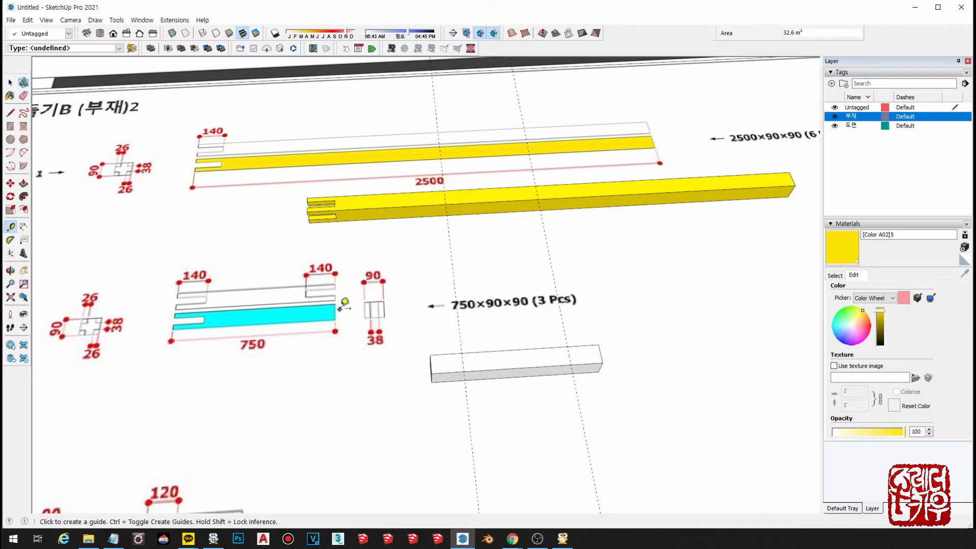
scroll(573, 340, "up", 3)
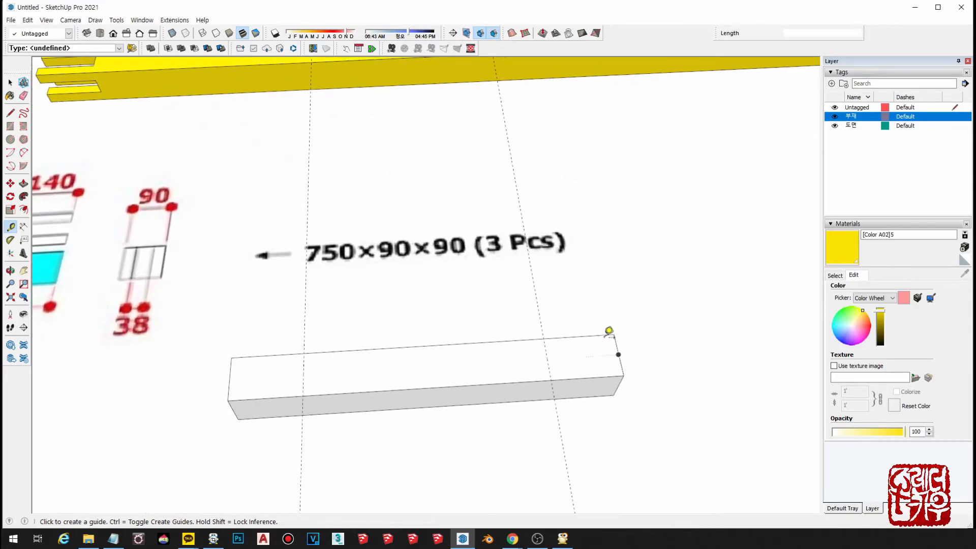
scroll(589, 333, "up", 2)
left_click(571, 337)
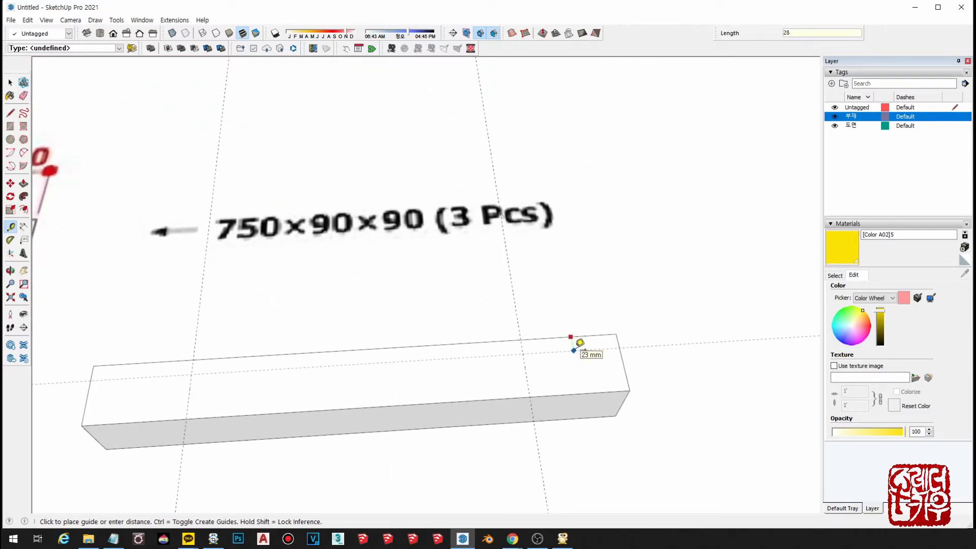
key("Return")
left_click(575, 393)
key("Escape")
key("space")
- Draw a rectangle between the guides at one end of the top face and push it 90 mm through to cut a slot
scroll(569, 366, "down", 3)
key("r")
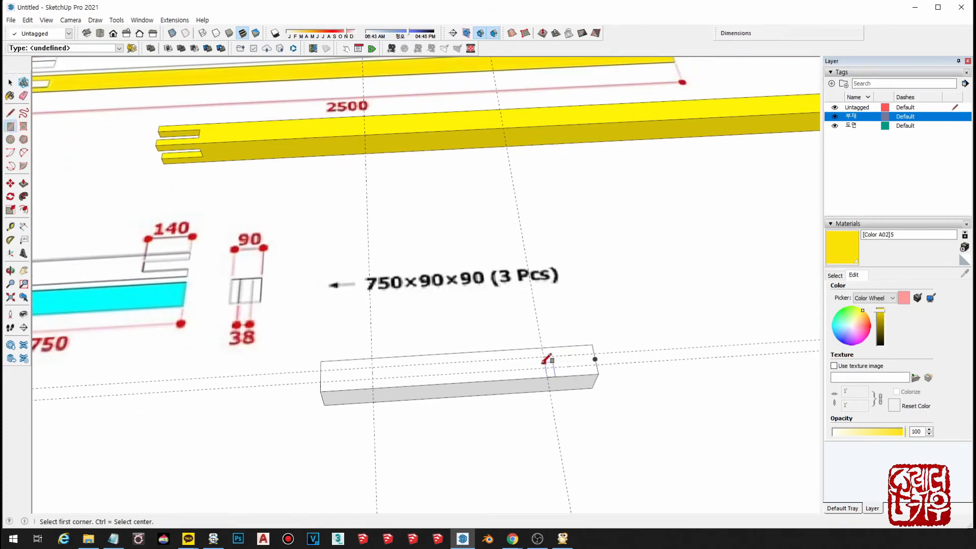
left_click(549, 363)
scroll(614, 355, "up", 2)
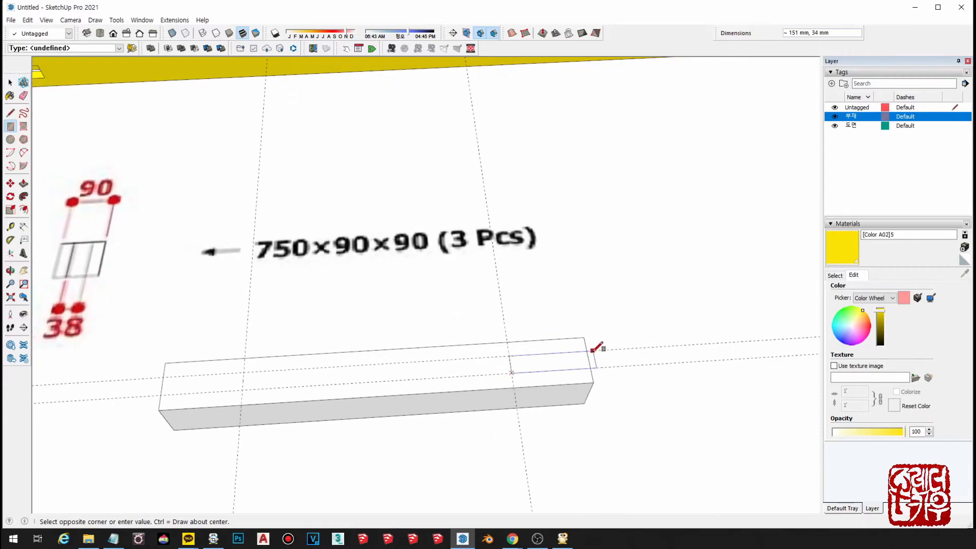
left_click(583, 360)
key("space")
middle_click_drag(577, 363, 431, 373)
key("p")
left_click_drag(392, 390, 399, 475)
left_click(378, 474)
middle_click_drag(396, 375, 655, 500)
scroll(509, 431, "down", 2)
middle_click_drag(418, 394, 447, 389)
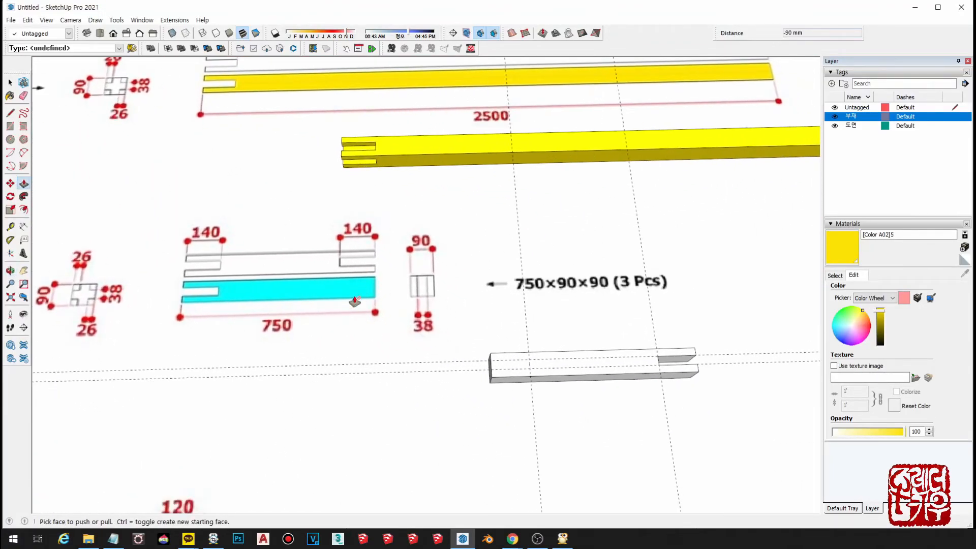
- Examine the slotted block and compare its end details with the 지붕 종주 drawing
middle_click_drag(361, 347, 343, 300)
middle_click_drag(698, 407, 681, 101)
middle_click_drag(676, 283, 702, 523)
scroll(577, 357, "down", 2)
middle_click_drag(578, 357, 590, 454, "shift")
key("space")
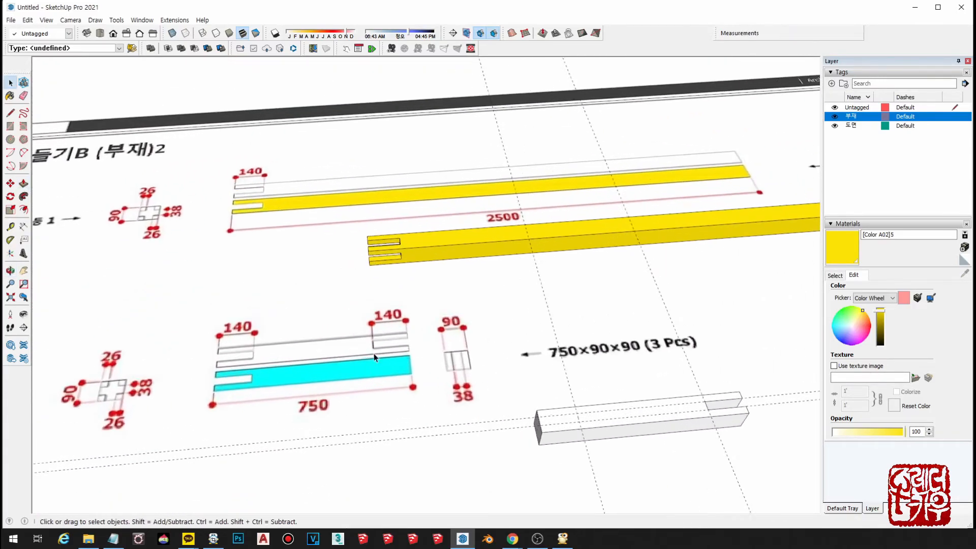
scroll(373, 353, "up", 3)
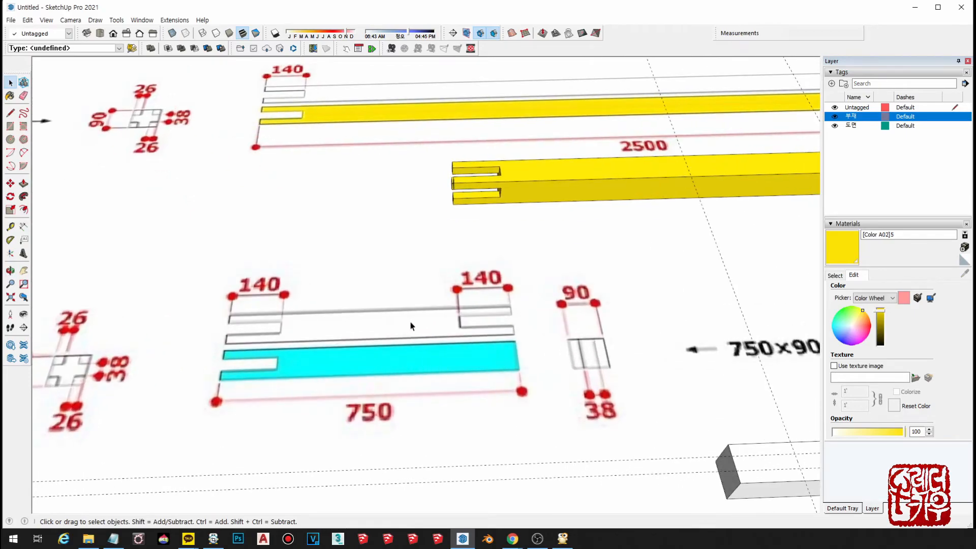
scroll(409, 321, "down", 2)
middle_click_drag(670, 390, 450, 323, "shift")
middle_click_drag(621, 355, 609, 367)
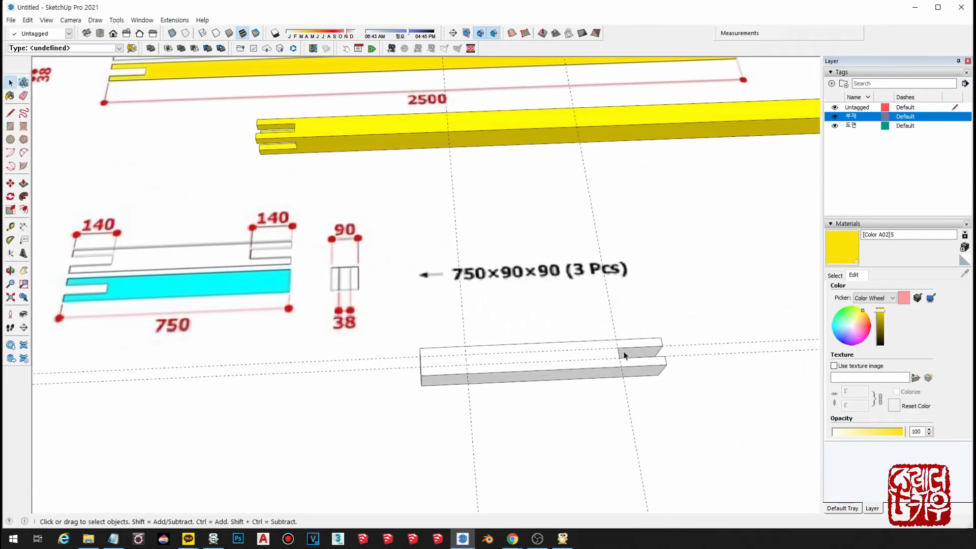
middle_click_drag(668, 437, 685, 479)
scroll(638, 298, "down", 3)
middle_click_drag(638, 300, 537, 297)
scroll(295, 275, "up", 2)
middle_click_drag(300, 283, 302, 321)
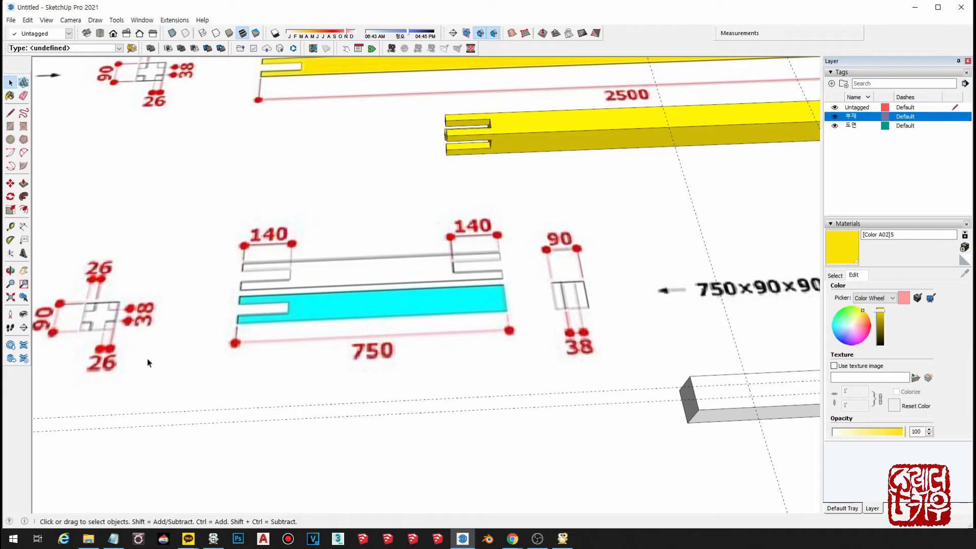
- Widen the slot by pushing both inner side faces back 2 mm each, and delete the guides
middle_click_drag(348, 368, 631, 342)
scroll(641, 342, "up", 3)
scroll(632, 370, "up", 2)
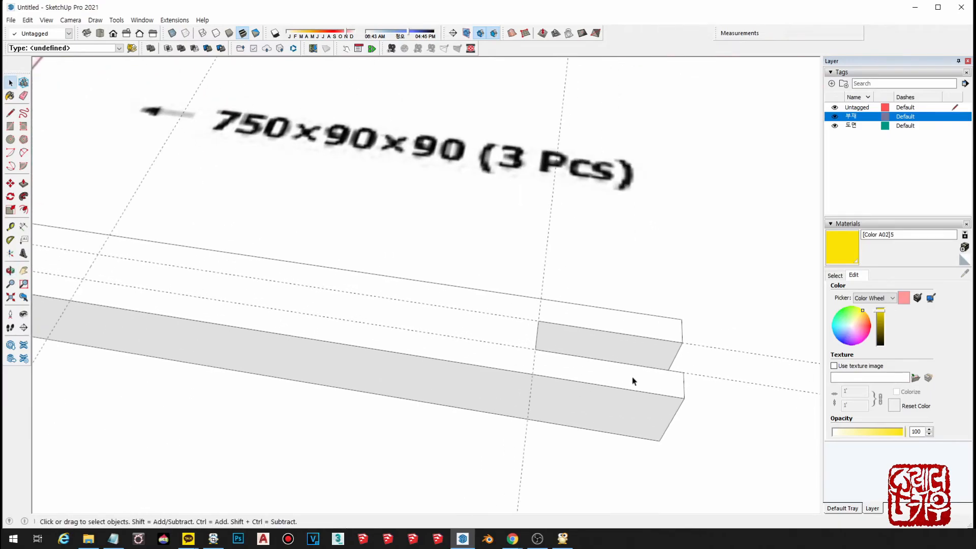
left_click(619, 362)
scroll(619, 362, "up", 2)
key("p")
left_click(606, 356)
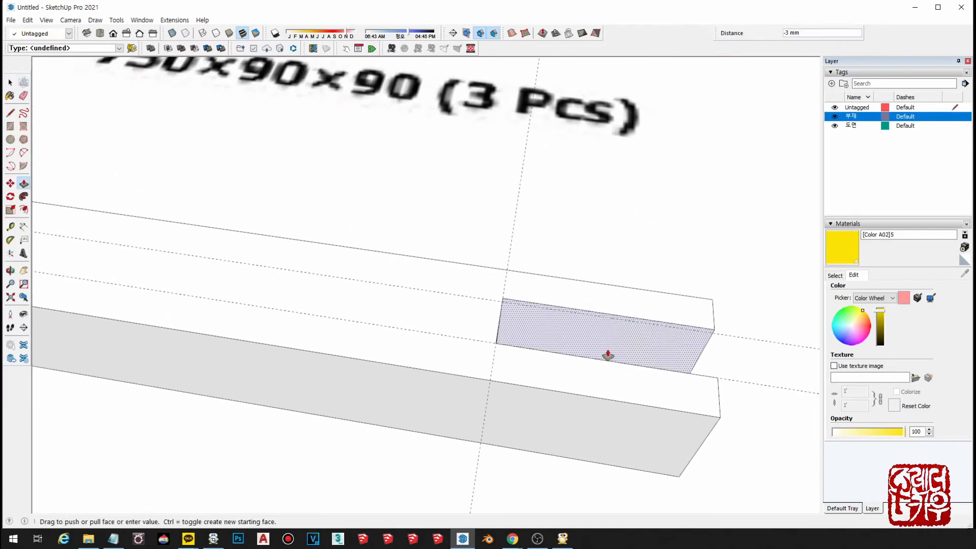
type("2")
key("Return")
middle_click_drag(608, 353, 538, 371)
left_click(314, 356)
key("Return")
key("space")
key("shift+t")
- Place horizontal guides on the block's uncut end face, 26 mm from its upper and lower edges
scroll(538, 371, "down", 2)
middle_click_drag(391, 343, 530, 297)
scroll(529, 296, "down", 2)
middle_click_drag(513, 209, 788, 429, "shift")
scroll(788, 429, "down", 2)
middle_click_drag(446, 411, 471, 396, "shift")
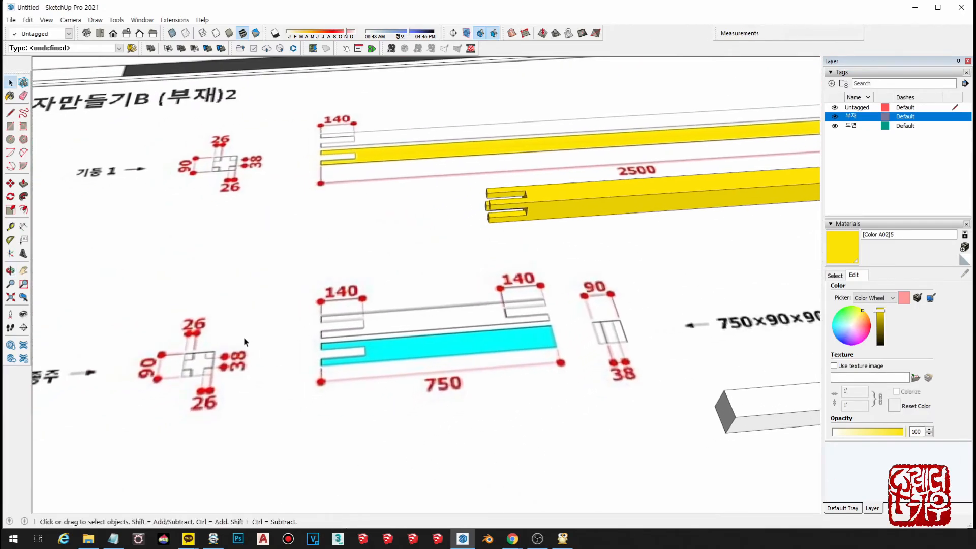
middle_click_drag(398, 455, 558, 348)
scroll(677, 315, "up", 3)
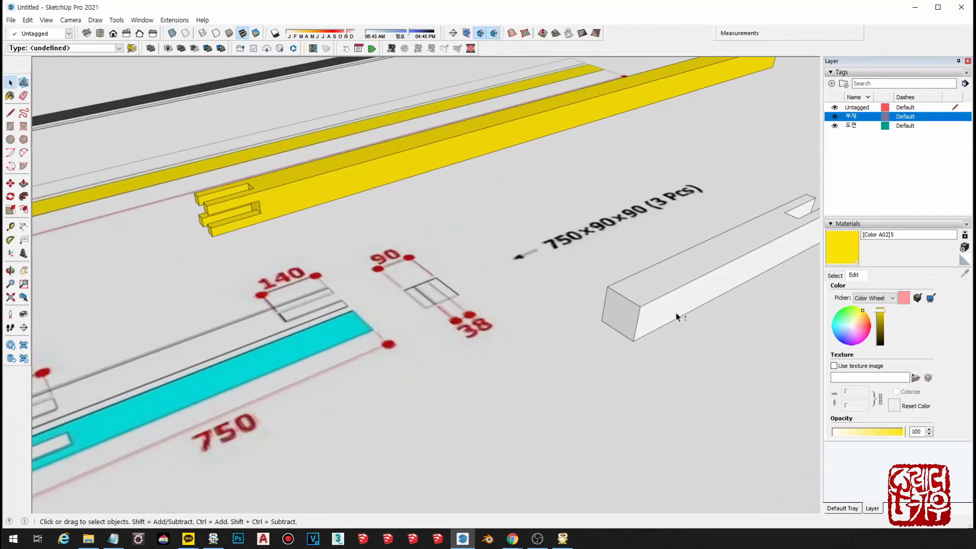
middle_click_drag(431, 369, 546, 263)
scroll(584, 242, "up", 4)
middle_click_drag(576, 366, 540, 353)
key("t")
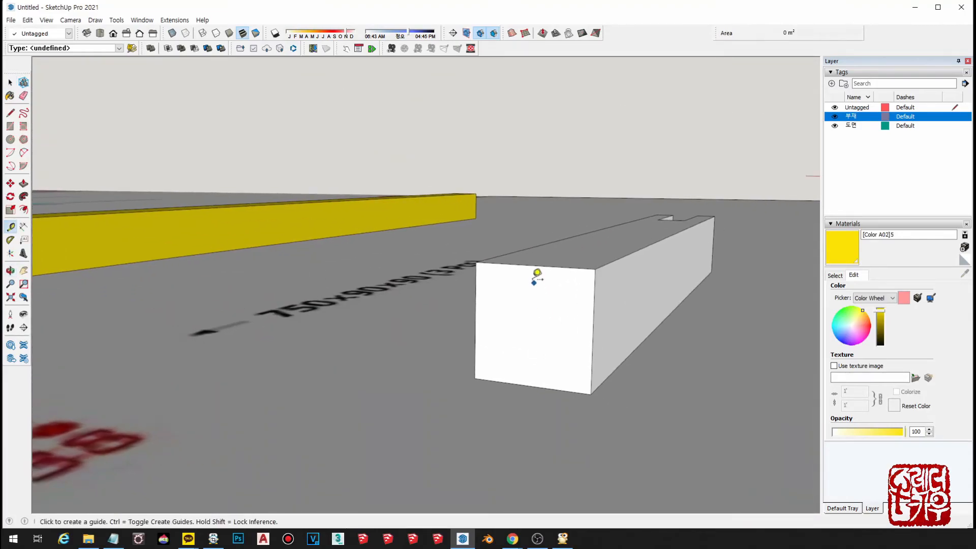
left_click(532, 265)
left_click(533, 300)
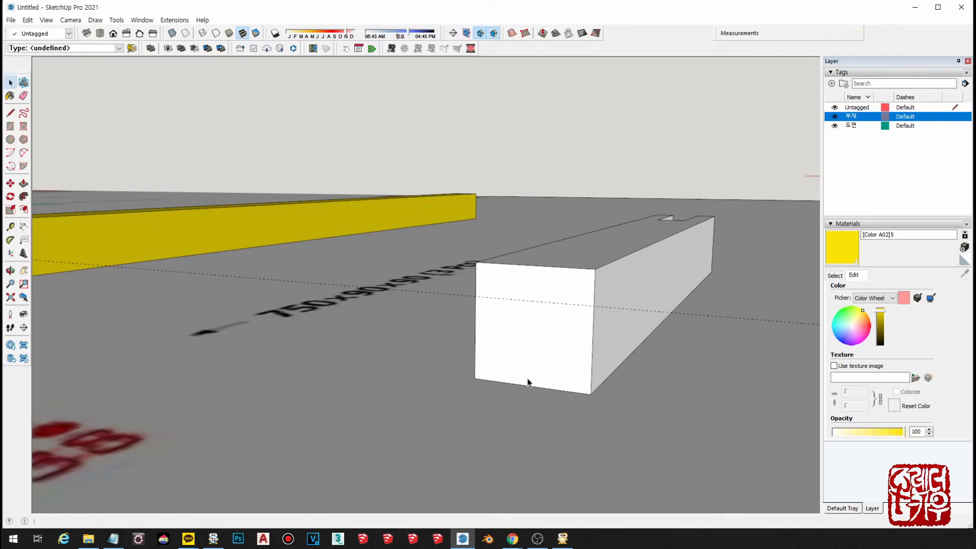
scroll(527, 381, "up", 2)
left_click(542, 387)
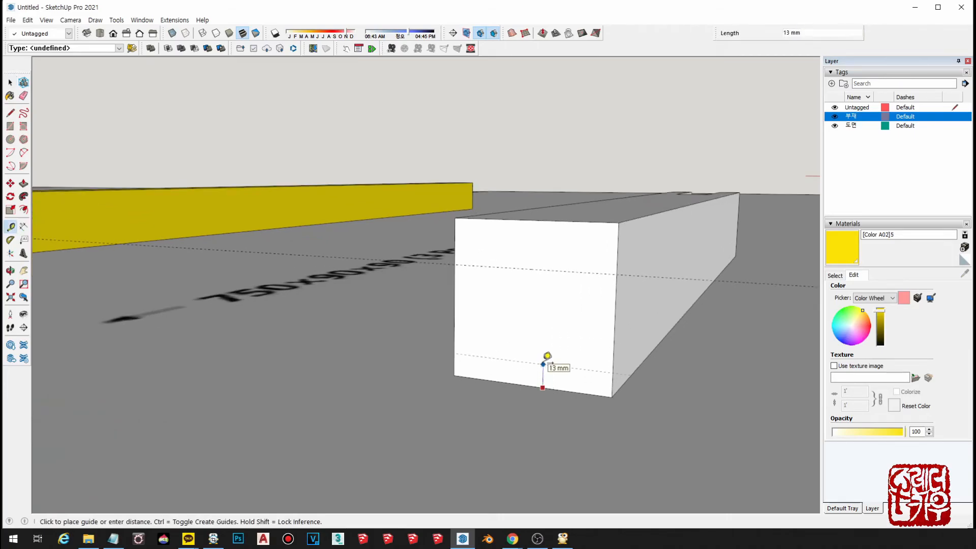
key("Return")
- Place vertical guides on the uncut end face, 26 mm in from each side edge
left_click(454, 298)
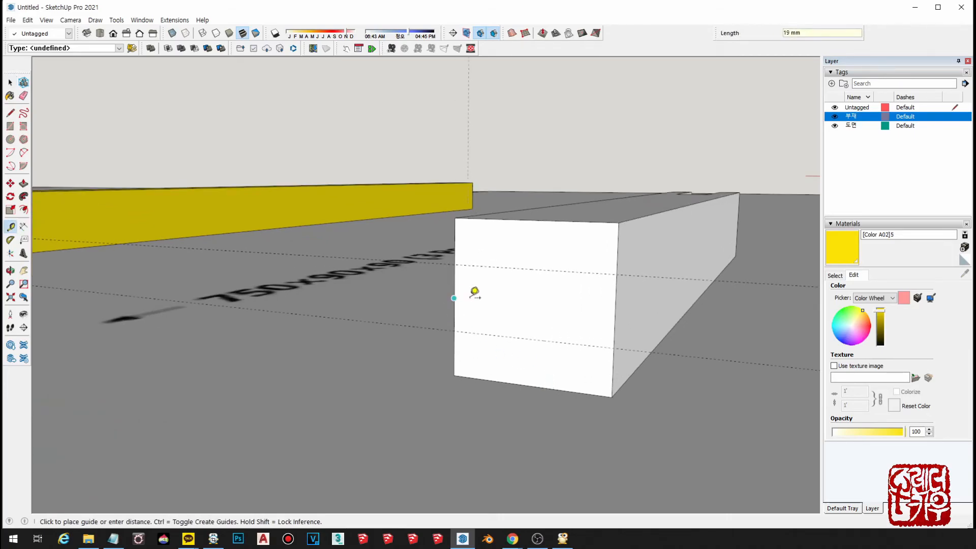
type("26")
key("Return")
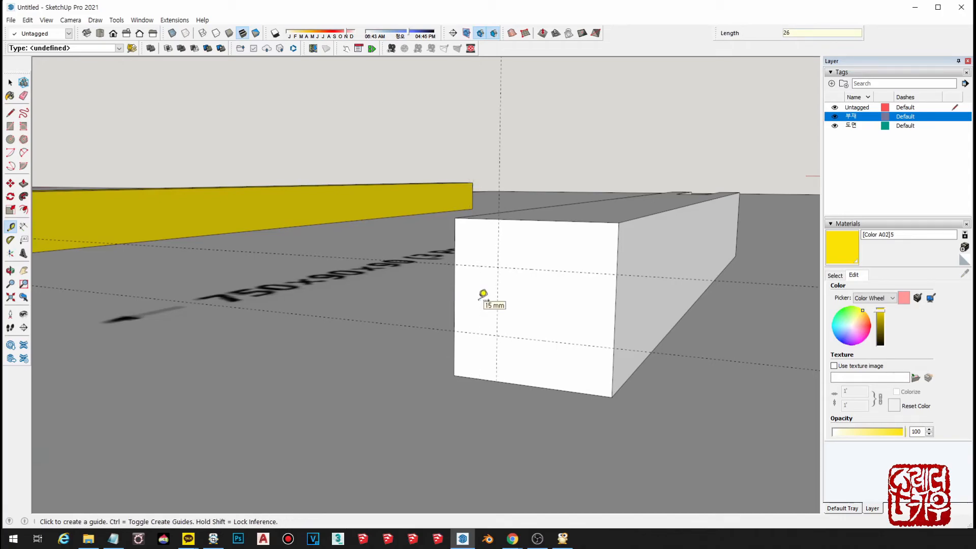
left_click(620, 242)
type("26")
key("Return")
key("space")
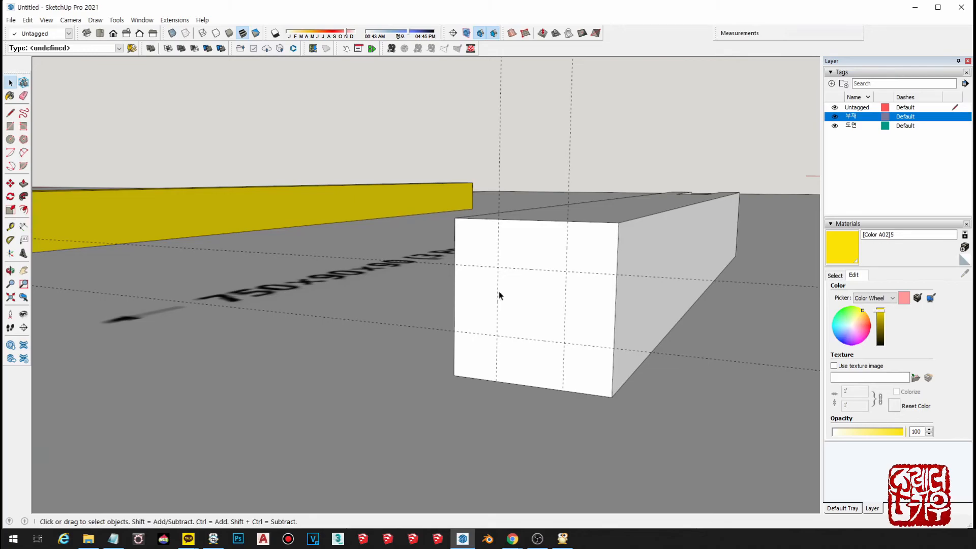
- Trace a cross-shaped outline on the end face with the Line tool, following the guide crossings and face edges
key("l")
left_click(454, 265)
left_click(498, 268)
left_click(499, 219)
left_click(568, 221)
left_click(567, 272)
left_click(616, 275)
left_click(613, 348)
left_click(564, 343)
left_click(563, 390)
left_click(496, 382)
left_click(496, 336)
left_click(455, 332)
key("space")
- Place a guide across the block's top face, 140 mm in from the end with the cross outline
scroll(468, 336, "down", 2)
left_click(516, 300)
middle_click_drag(582, 317, 422, 402)
scroll(508, 351, "down", 3)
scroll(440, 379, "up", 4)
scroll(433, 345, "up", 2)
key("t")
left_click(429, 330)
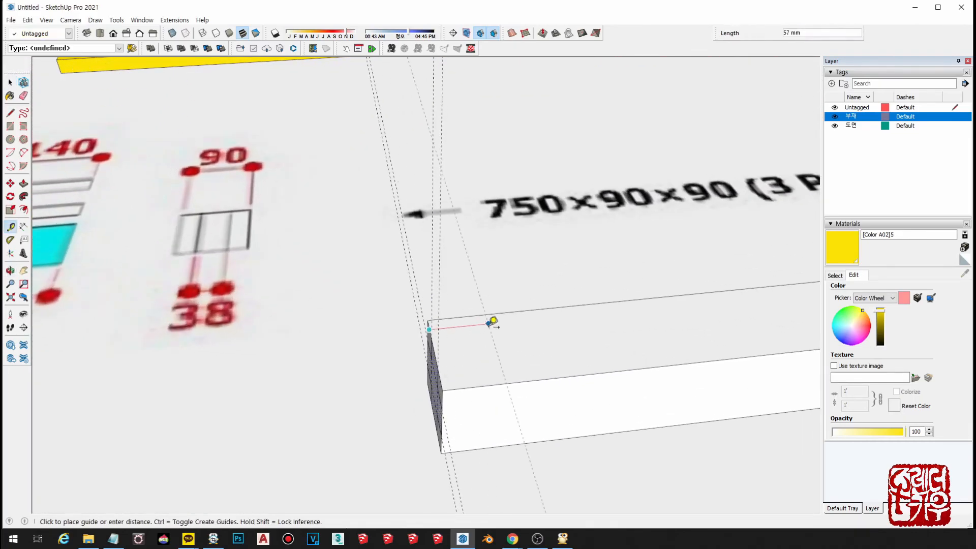
type("140")
key("Return")
- Push the cross-shaped face into the block as far as the 140 mm guide and delete all guides
middle_click_drag(493, 322, 615, 325)
scroll(585, 363, "down", 3)
key("p")
left_click(571, 377)
left_click(638, 344)
key("space")
scroll(630, 370, "down", 2)
key("shift+t")
scroll(708, 332, "down", 1)
scroll(513, 378, "down", 2)
- Select the whole notched 지붕 종주 piece and paint it cyan, matching the colour sampled from its drawing
triple_click(597, 354)
left_click(835, 275)
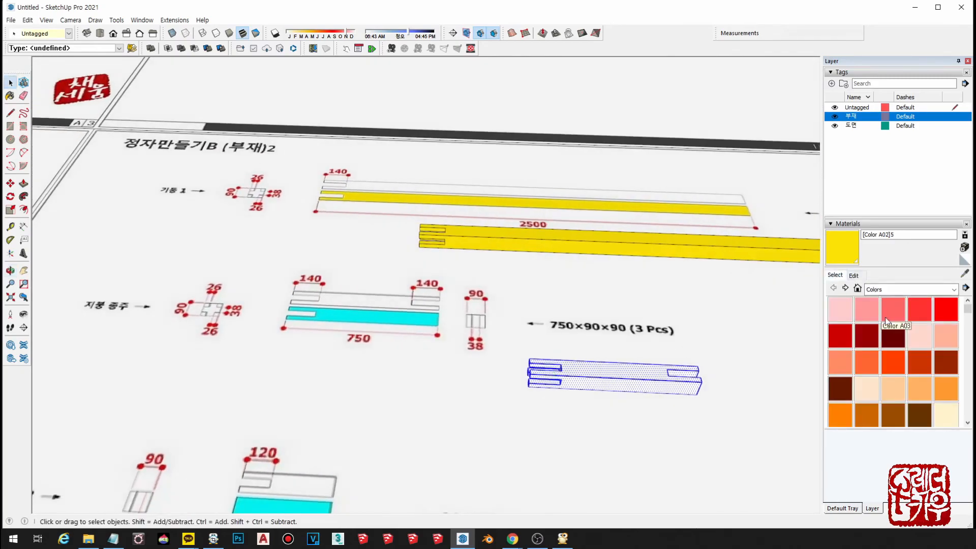
left_click(853, 319)
left_click(593, 367)
left_click(853, 276)
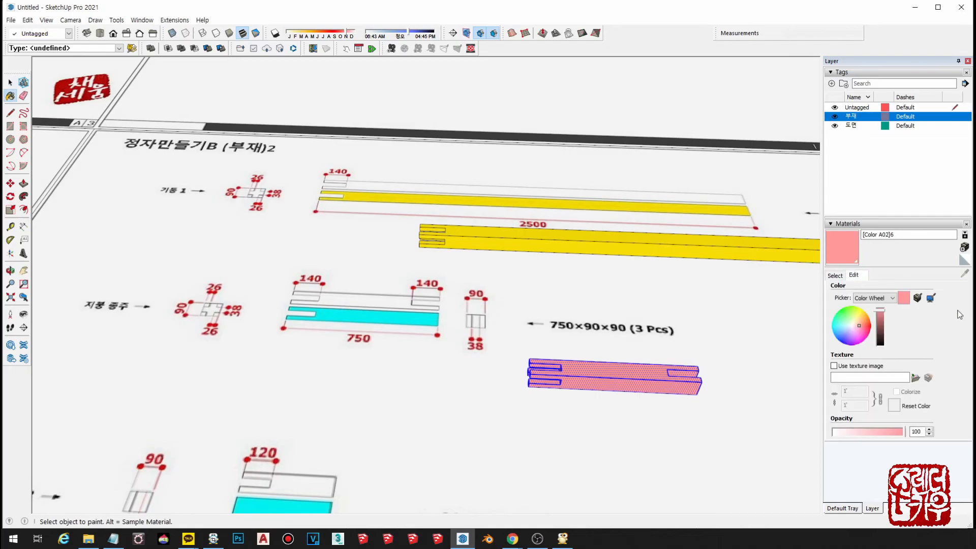
left_click(930, 298)
- Make the painted 지붕 종주 piece a component
middle_click_drag(439, 333, 483, 313)
key("space")
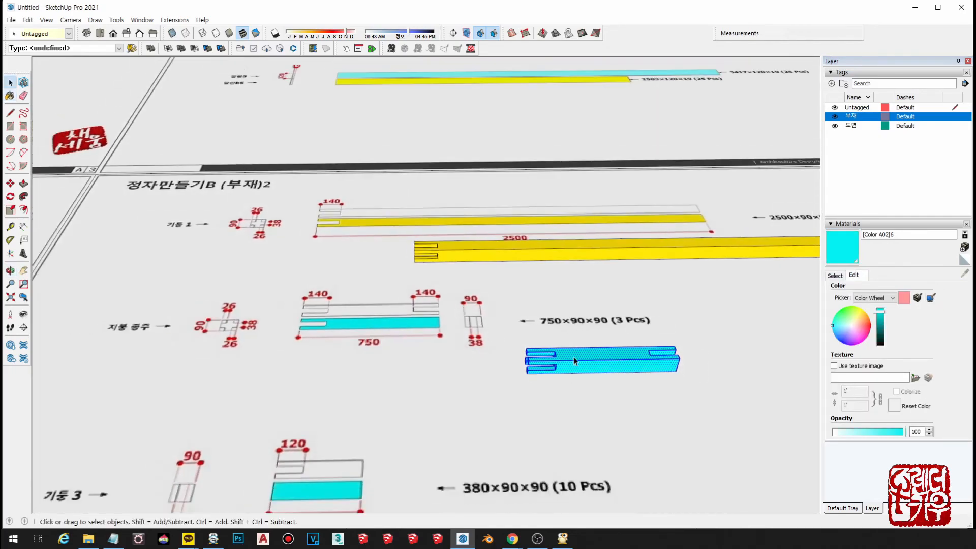
key("g")
left_click(628, 327)
- Extrude the rectangle below the 기둥 1 drawing to a height of 90 mm
scroll(630, 356, "down", 3)
middle_click_drag(631, 363, 583, 336, "shift")
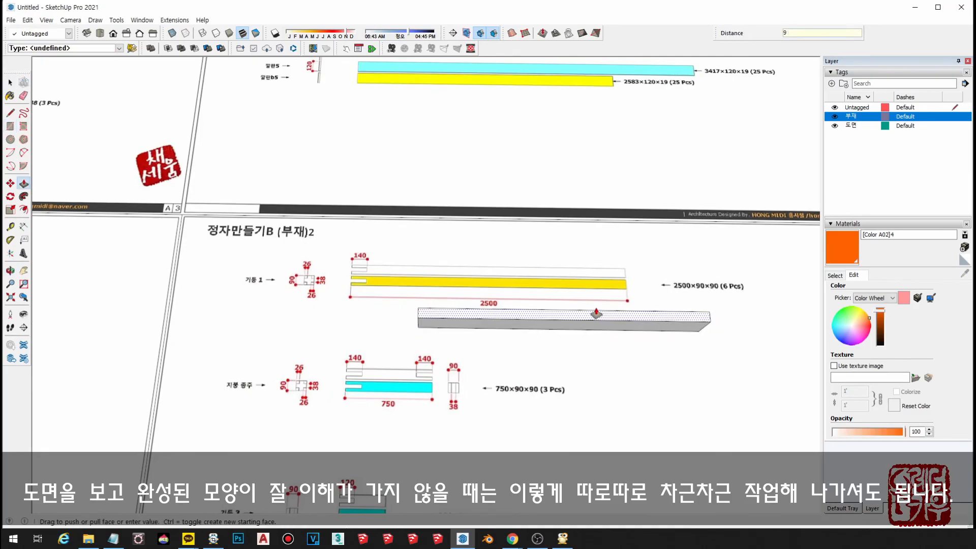
type("90")
key("Return")
- Place a guide across the 기둥 1 block, 140 mm in from its end
scroll(374, 299, "up", 5)
key("t")
left_click(534, 371)
type("140")
key("Return")
- Draw a rectangle between the guides at the end of the block's side face and push it in 26 mm
mouse_move(452, 355)
middle_mouse_down()
mouse_move(682, 284)
mouse_move(459, 388)
mouse_move(569, 153)
mouse_move(553, 391)
mouse_move(575, 344)
mouse_move(580, 409)
middle_mouse_up()
scroll(584, 401, "up", 6)
key("t")
key("r")
left_click(539, 302)
left_click(683, 333)
key("p")
left_click(572, 314)
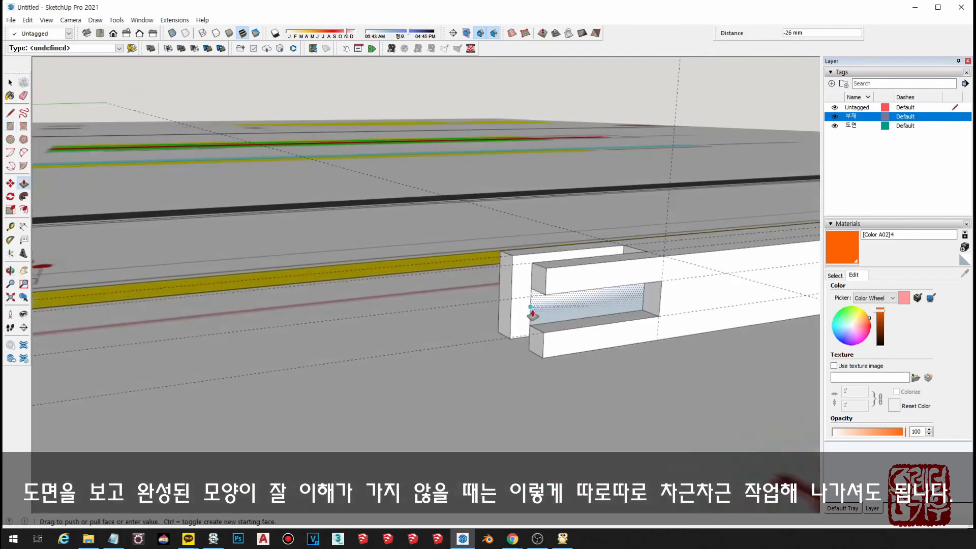
type("2")
key("Return")
- Push in the remaining recess faces at the notched end of the 기둥 1 block
middle_click_drag(596, 290, 473, 275)
key("p")
left_click(533, 280)
left_click(486, 324)
left_click(457, 269)
left_click(382, 232)
scroll(571, 324, "down", 5)
- Clear the guides, select the whole notched 기둥 1 post and apply a material to it
key("e")
mouse_move(382, 231)
middle_mouse_down()
mouse_move(570, 325)
mouse_move(376, 372)
mouse_move(497, 368)
mouse_move(448, 384)
mouse_move(488, 350)
middle_mouse_up()
key("space")
triple_click(549, 325)
left_click(839, 277)
left_click(548, 325)
- Model a 400×90×90 mm block for the 난간 기둥 just below its size label
middle_click_drag(549, 325, 551, 283)
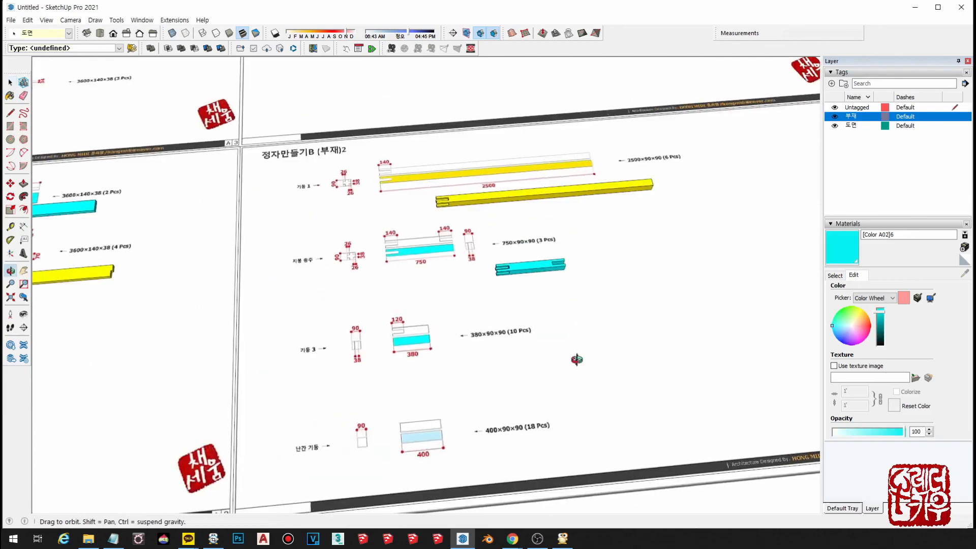
scroll(577, 349, "up", 5)
key("r")
left_click(512, 401)
type("90")
key("Return")
- Select the whole 난간 기둥 block and paint it light blue, matching the colour sampled from its drawing
triple_click(564, 397)
key("b")
left_click(569, 397)
left_click(853, 275)
left_click(930, 298)
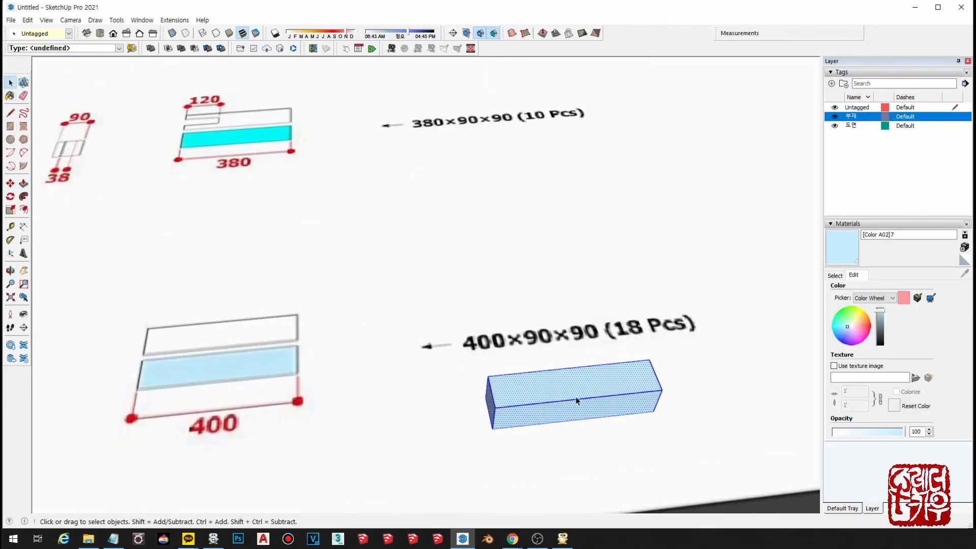
- Model a 380×90×90 mm block for 기둥 3 and place a guide 120 mm in from its end
middle_click_drag(325, 134, 527, 388, "shift")
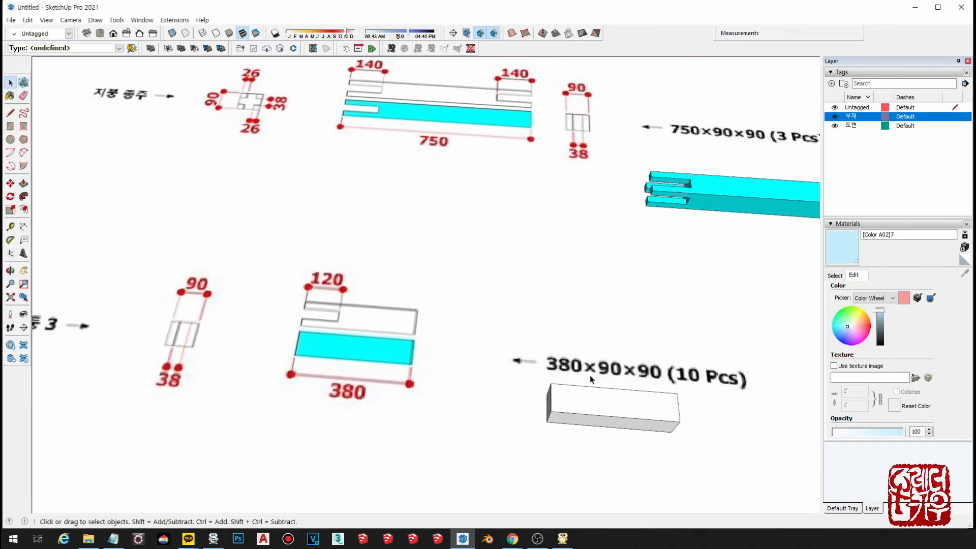
type("0")
key("Return")
- Mark the slot's width with guides on the 기둥 3 block's end face and cut the slot in to the 120 mm guide
middle_click_drag(588, 399, 292, 417)
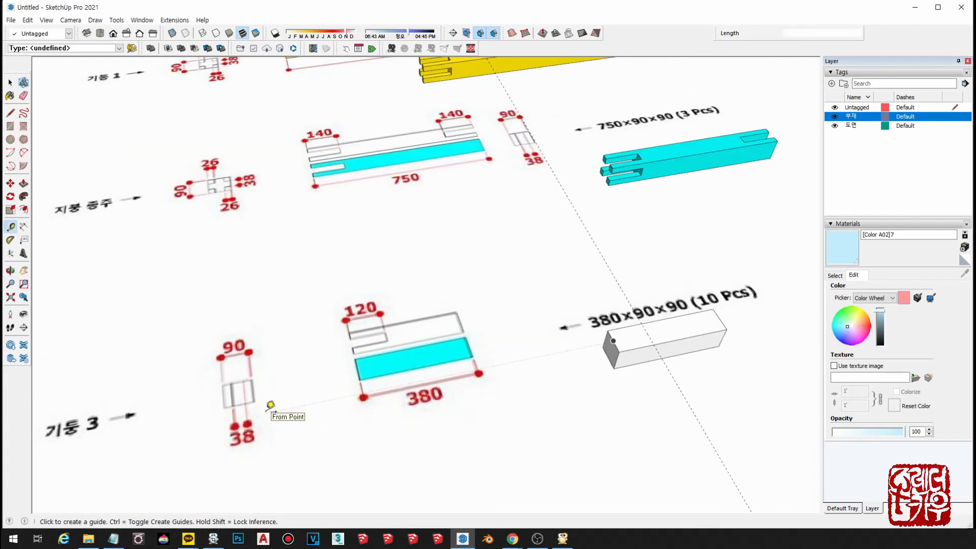
scroll(600, 305, "up", 4)
left_click(707, 352)
type("30")
key("Return")
scroll(681, 336, "down", 4)
middle_click_drag(712, 330, 643, 394)
key("space")
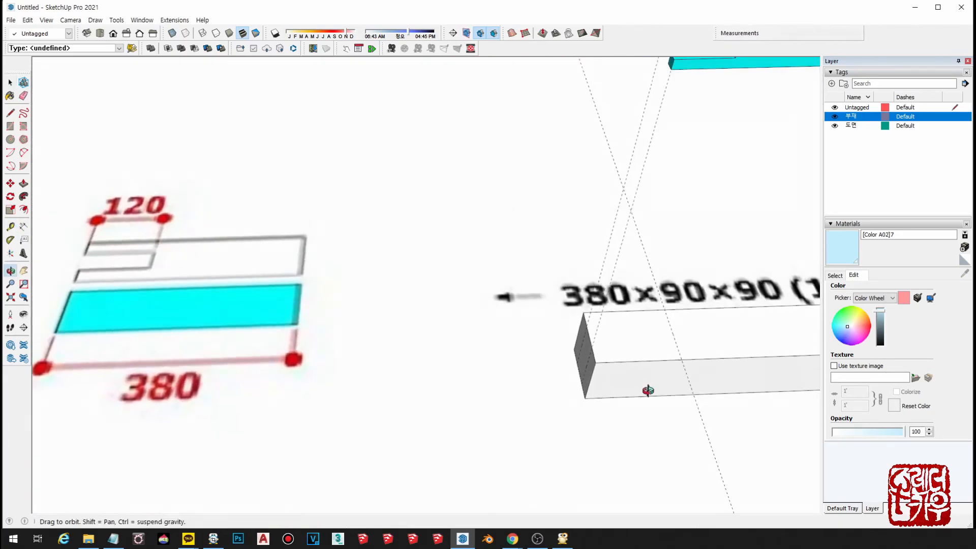
scroll(639, 385, "down", 3)
- Paint the slotted 기둥 3 piece cyan, matching the colour sampled from its drawing
left_click(835, 276)
left_click(640, 375)
left_click(854, 275)
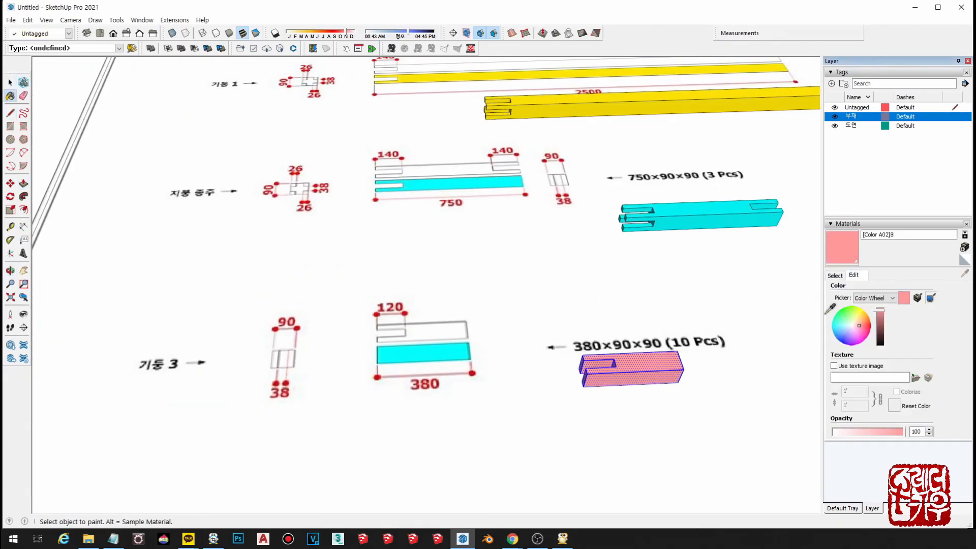
left_click(931, 298)
left_click(417, 371)
key("space")
- Look over the modelled parts on the 부재2 sheet and examine the part drawings on the 부재3 sheet
scroll(639, 351, "down", 3)
scroll(575, 353, "down", 5)
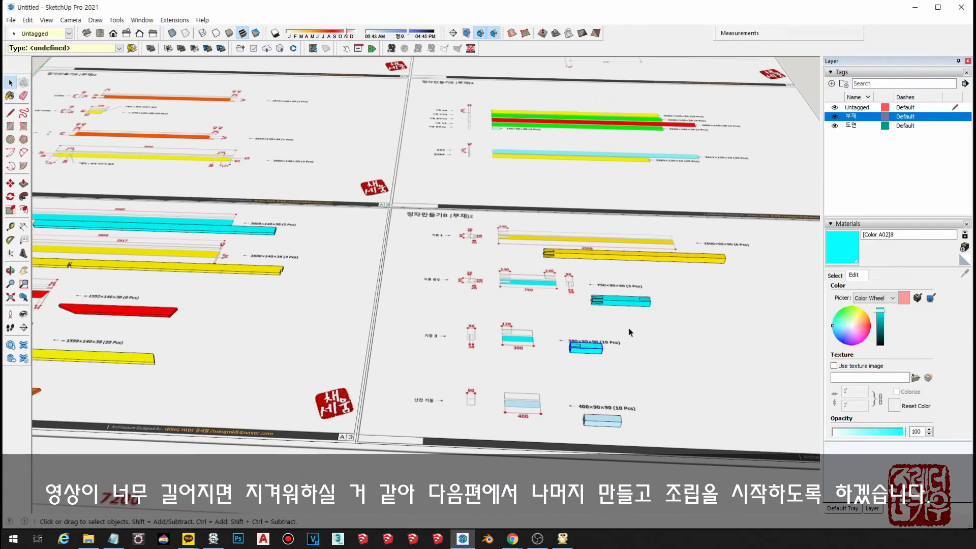
mouse_move(645, 344)
middle_mouse_down()
mouse_move(648, 328)
mouse_move(655, 374)
middle_mouse_up()
scroll(320, 272, "up", 2)
mouse_move(320, 272)
middle_mouse_down("shift")
mouse_move(457, 413)
mouse_move(461, 431)
middle_mouse_up("shift")
middle_click_drag(399, 271, 419, 307, "shift")
scroll(419, 307, "up", 3)
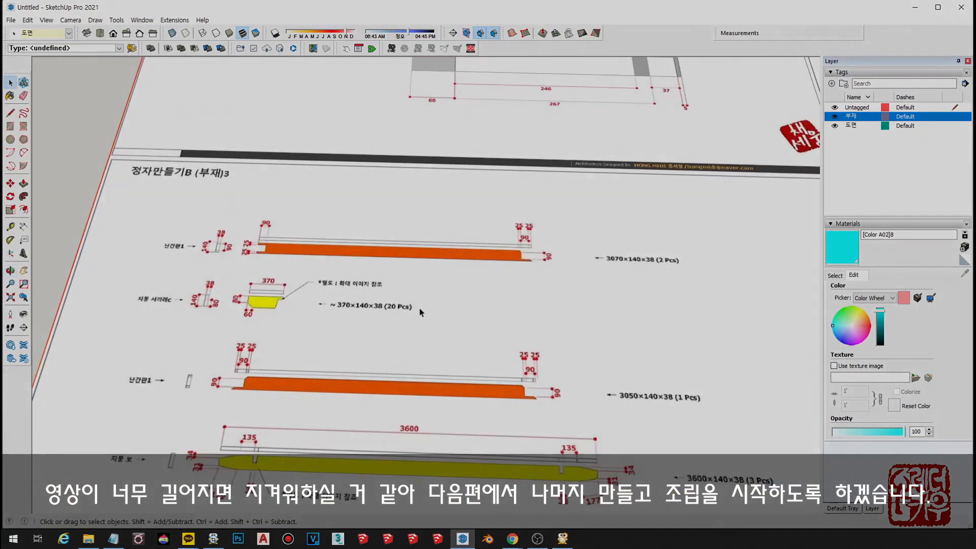